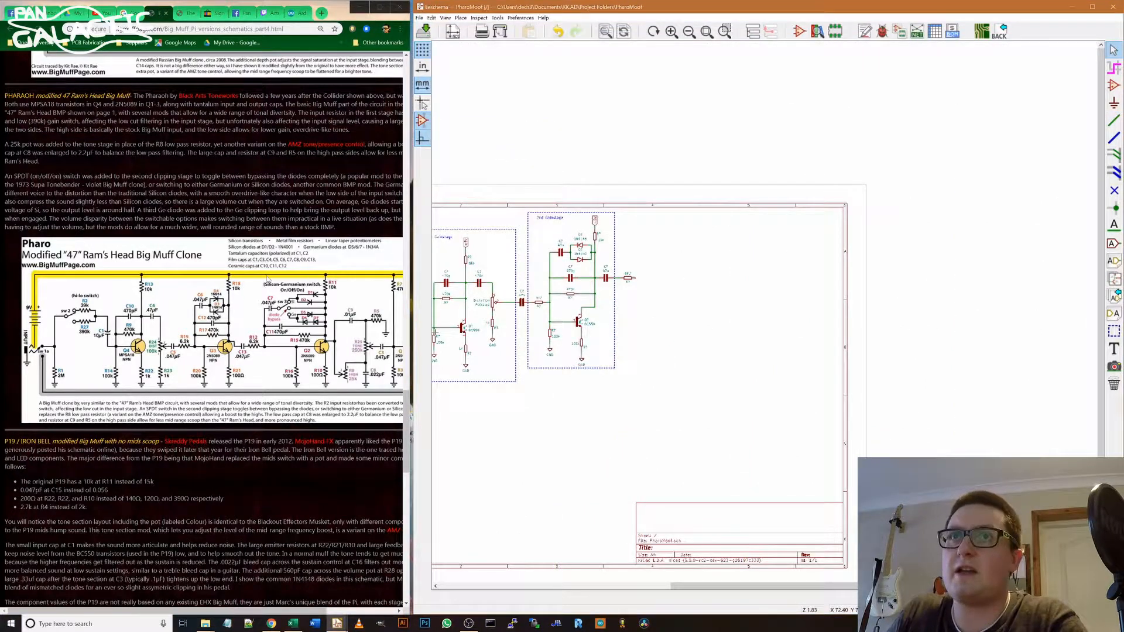
# Step: Open the placed DO35.4 diode in the symbol editor, duplicate it in the diodes library, and load the copy for editing
pyautogui.scroll(1, 316, 341)
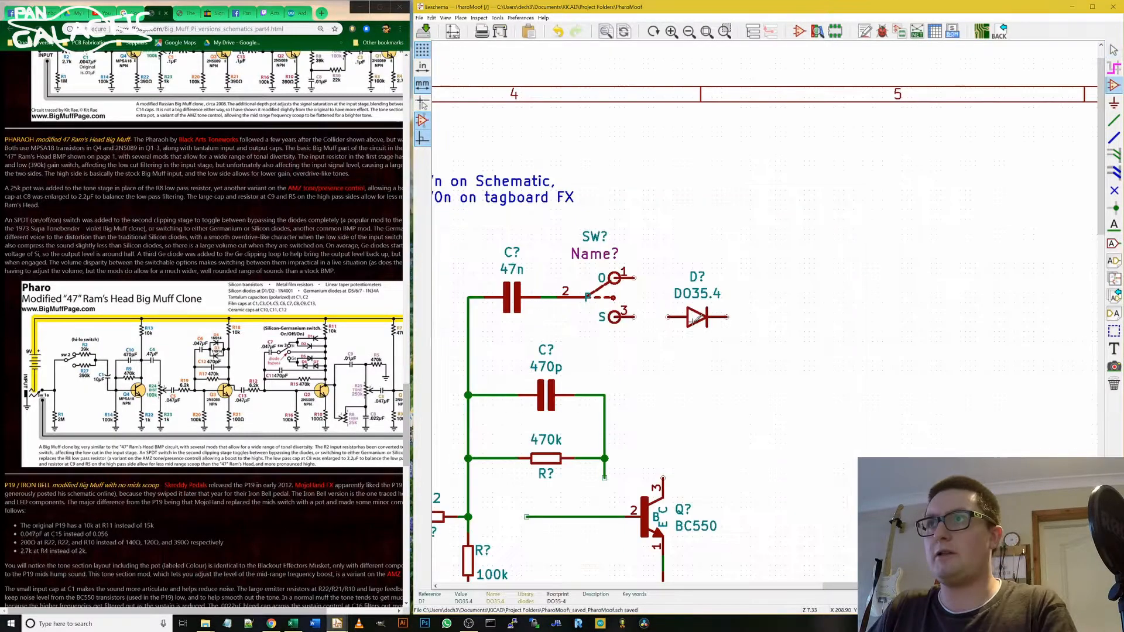
pyautogui.hotkey('ctrl', 'e')
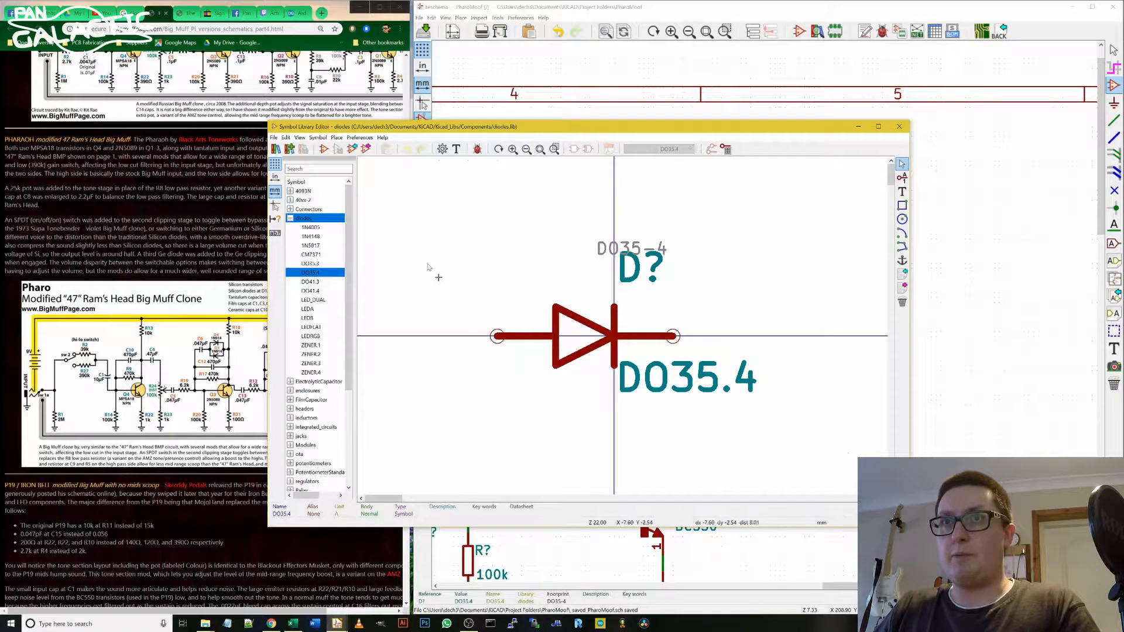
pyautogui.rightClick(312, 273)
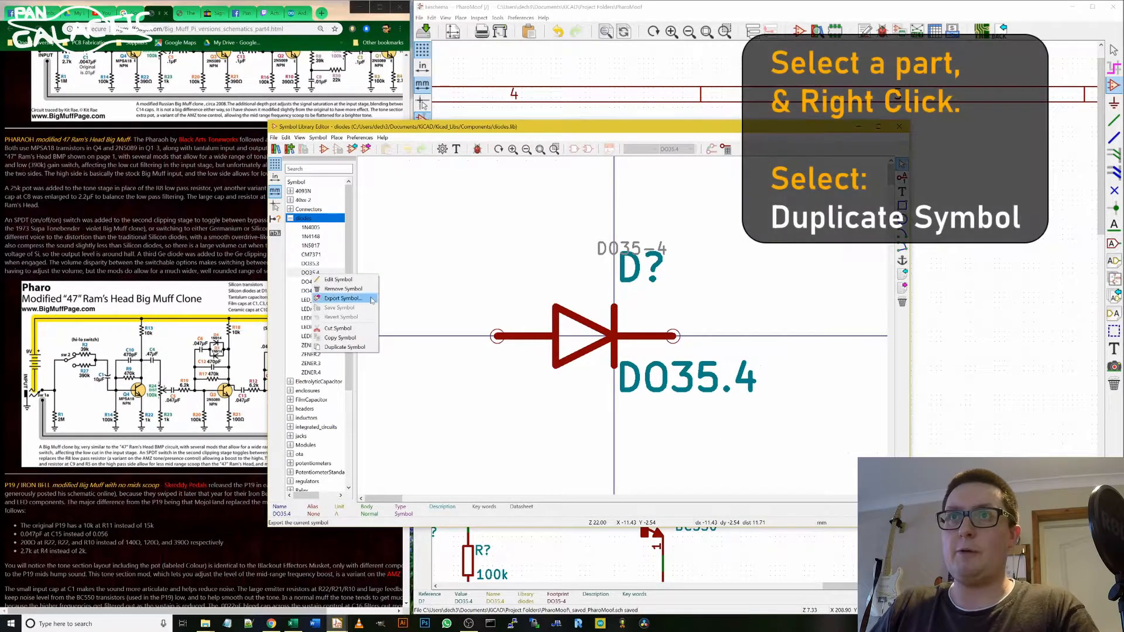
pyautogui.click(343, 347)
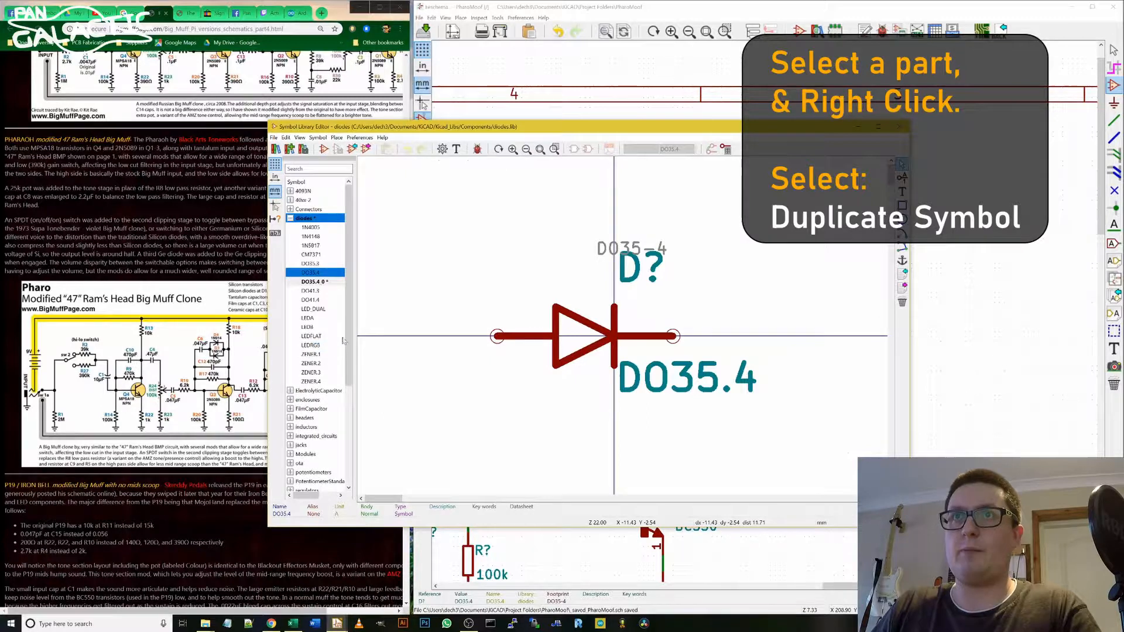
pyautogui.doubleClick(319, 282)
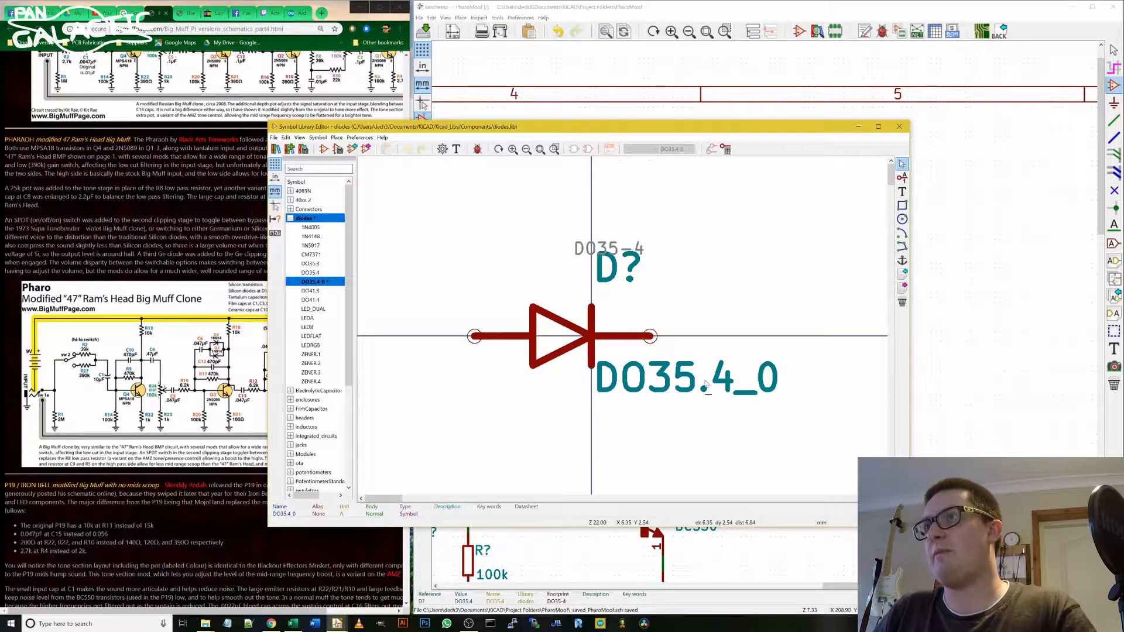
# Step: Rename the duplicated diode symbol to D9e and save all symbol libraries
pyautogui.doubleClick(673, 384)
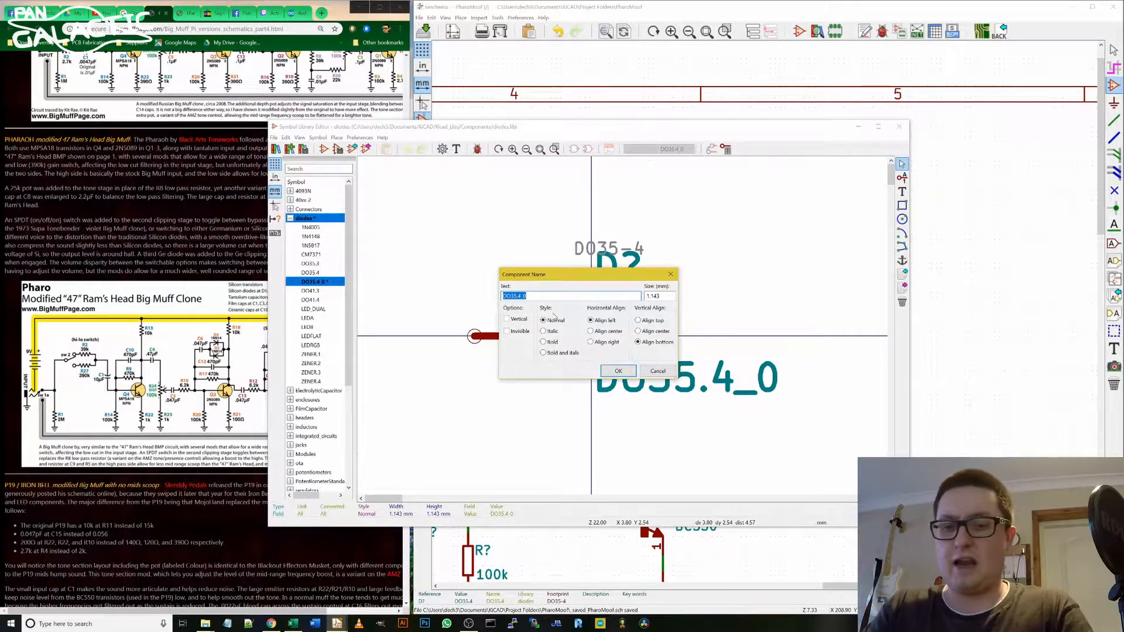
pyautogui.write('D9')
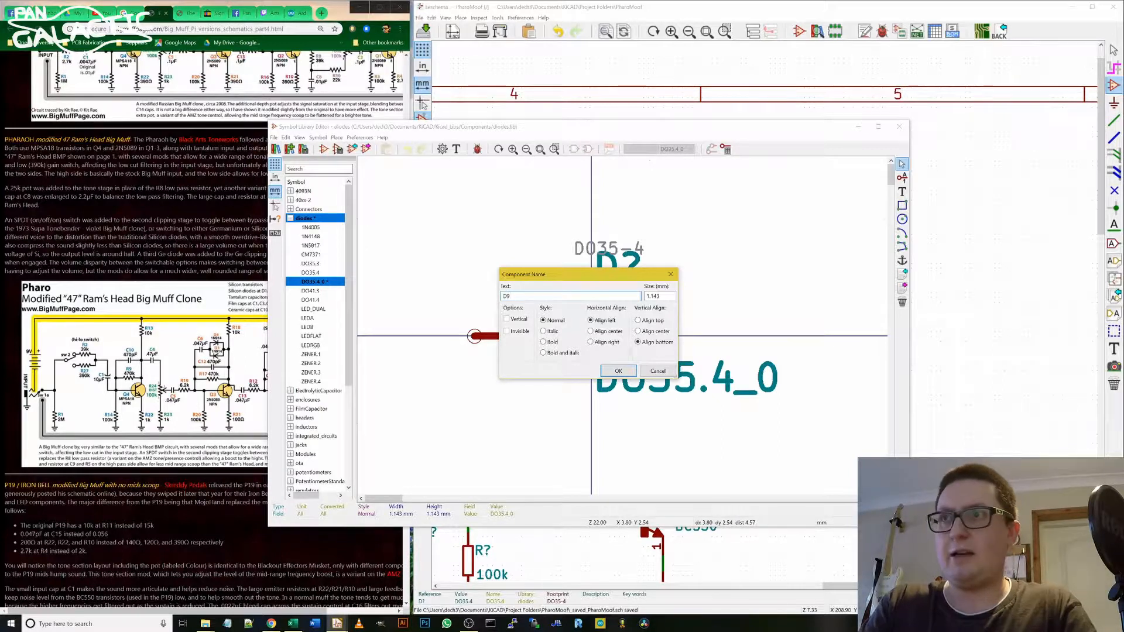
pyautogui.write('e')
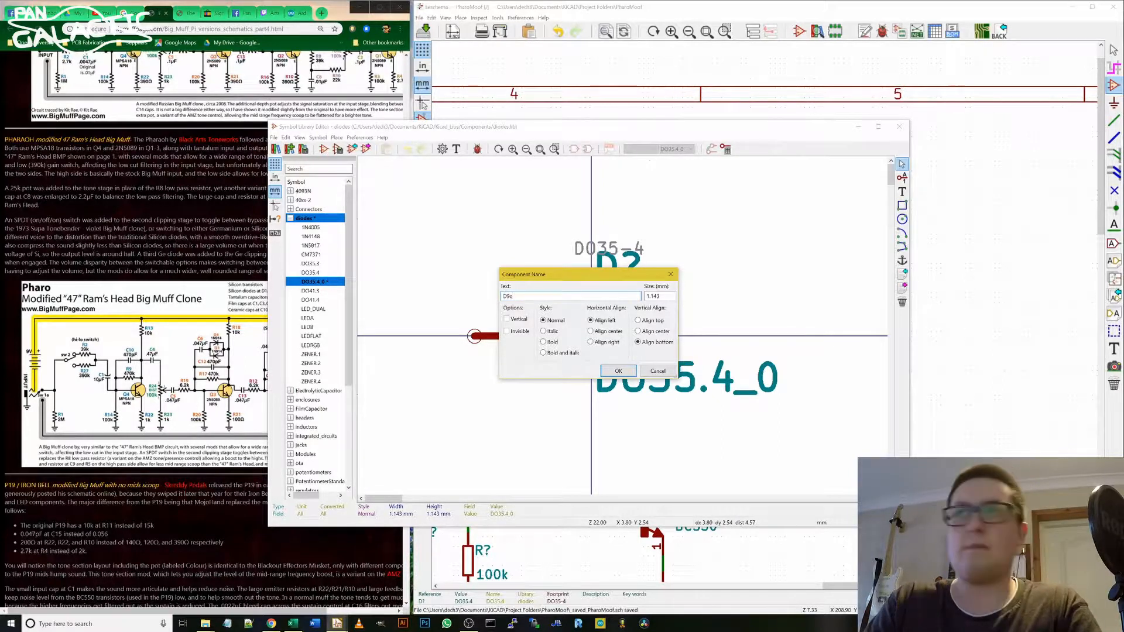
pyautogui.press('Return')
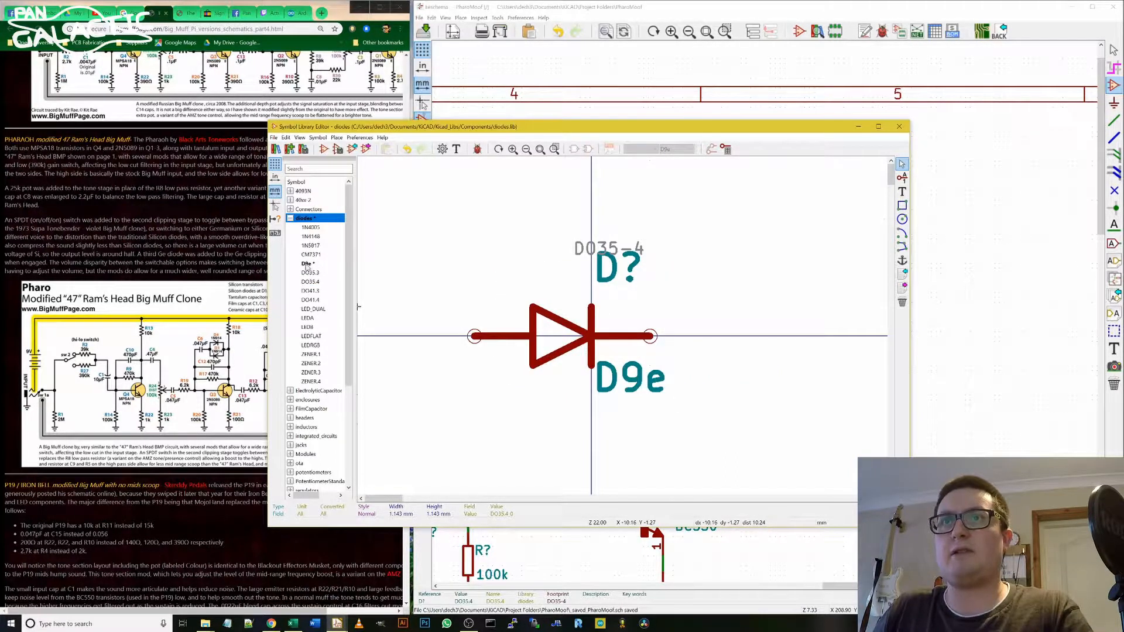
pyautogui.click(273, 137)
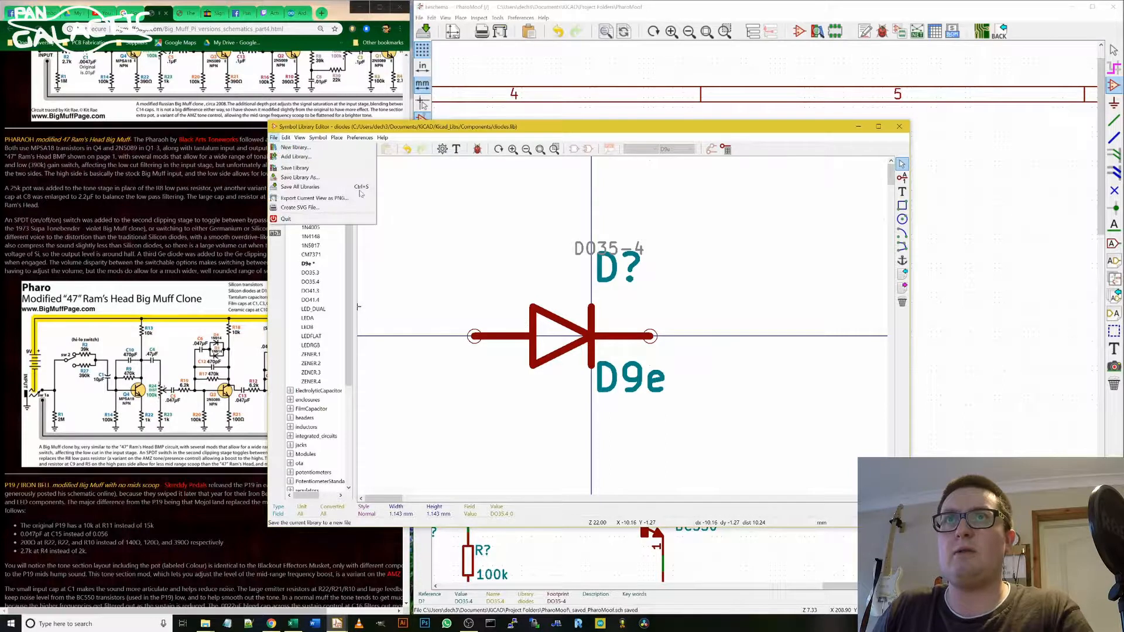
pyautogui.click(316, 186)
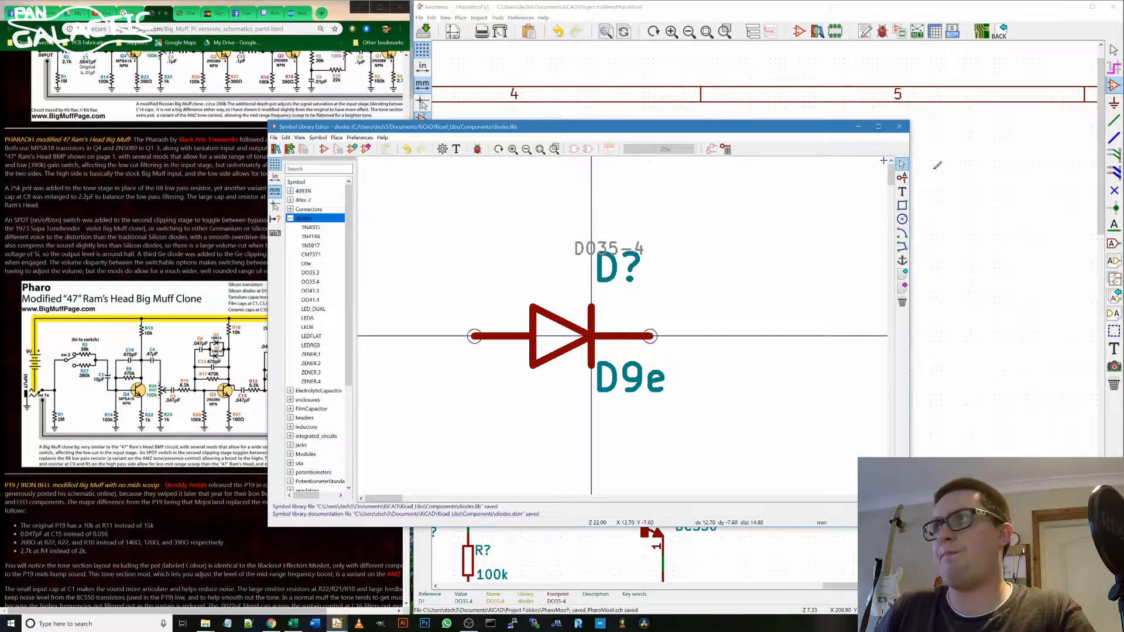
# Step: Examine the DO35-4 footprint in the Diodes footprint library for the D9e symbol, leave it unchanged, and return to the schematic
pyautogui.doubleClick(592, 250)
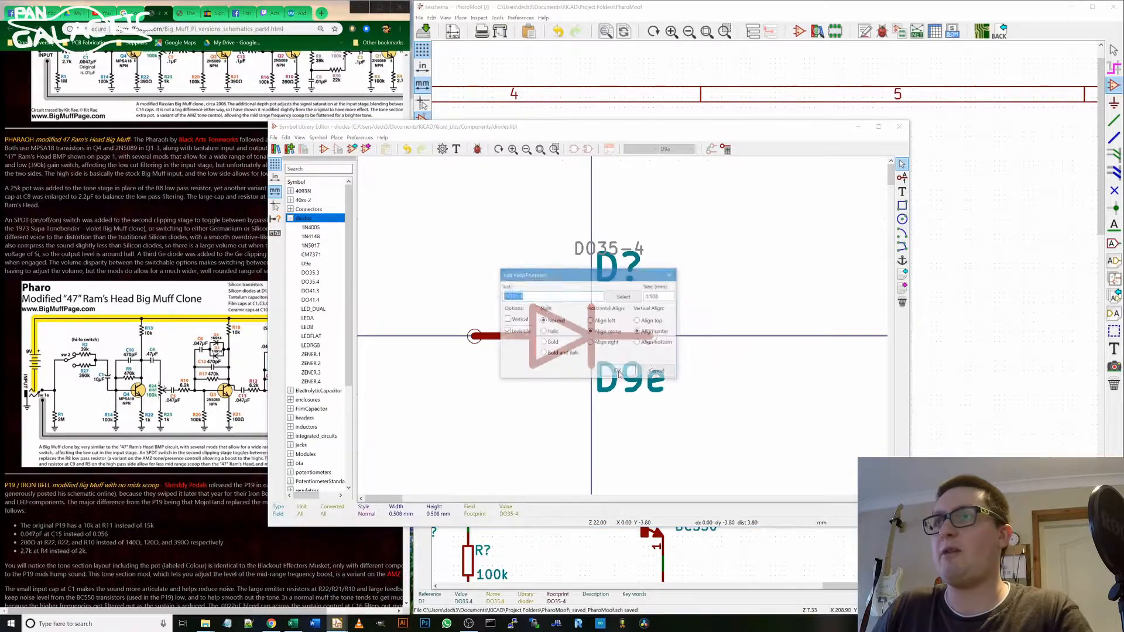
pyautogui.click(619, 298)
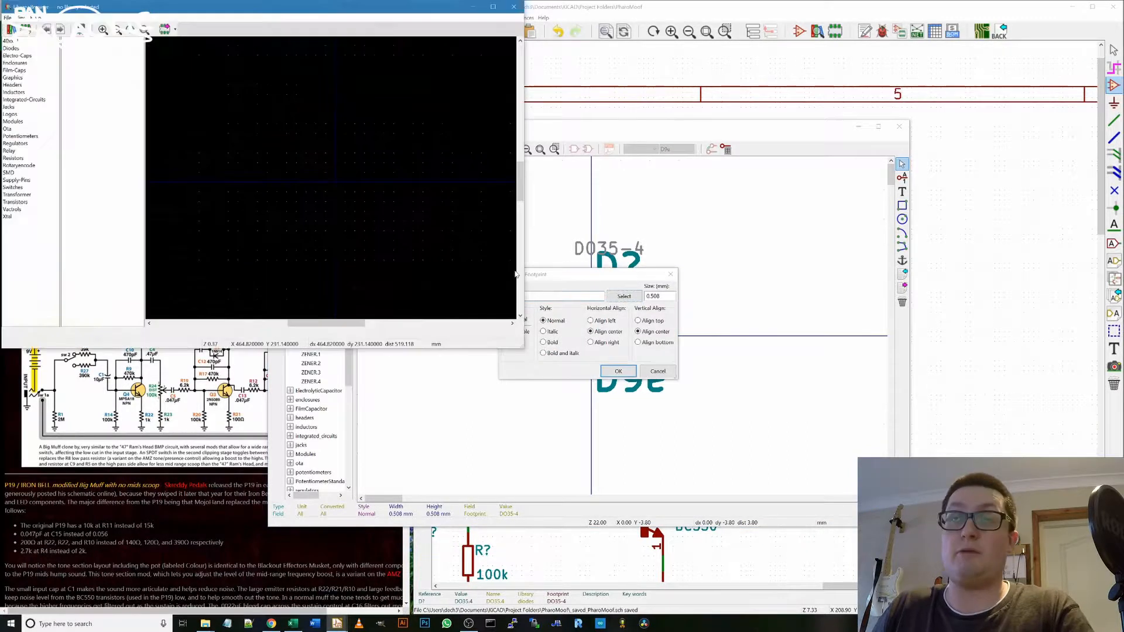
pyautogui.click(14, 49)
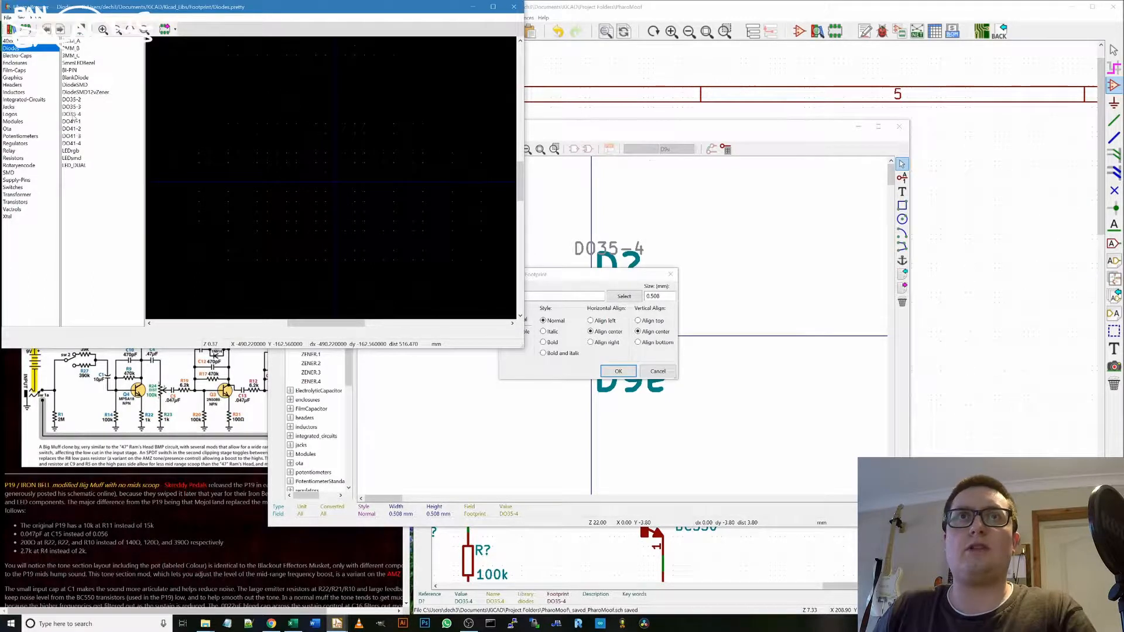
pyautogui.click(72, 115)
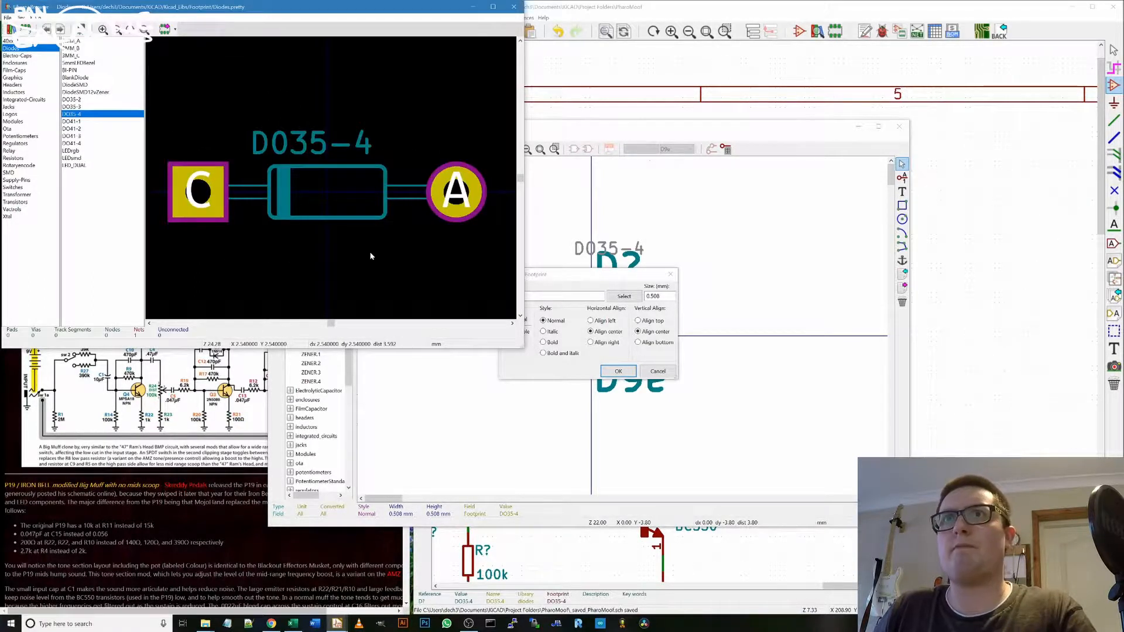
pyautogui.press('Escape')
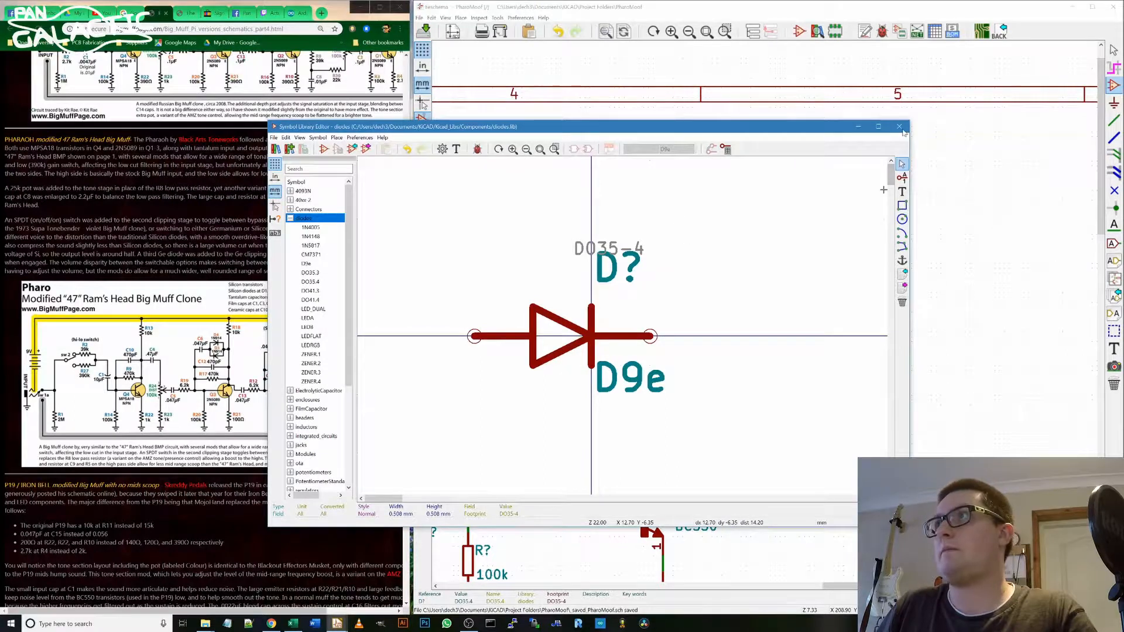
pyautogui.click(899, 127)
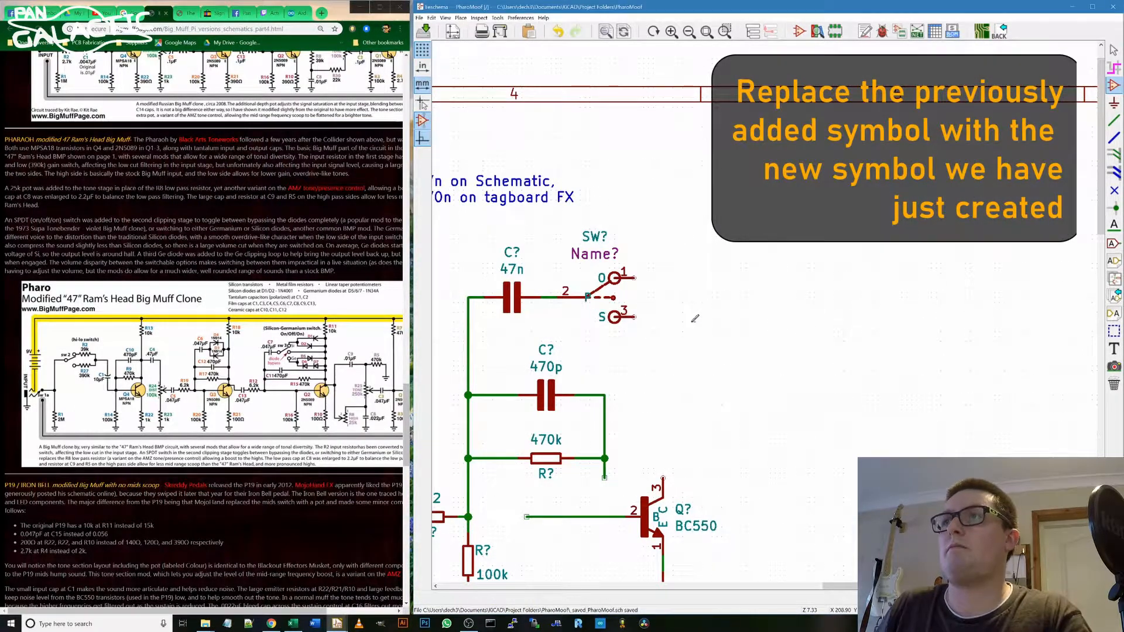
# Step: Place a D9e diode from the diodes library level with pin 3 of the clipping switch
pyautogui.click(688, 325)
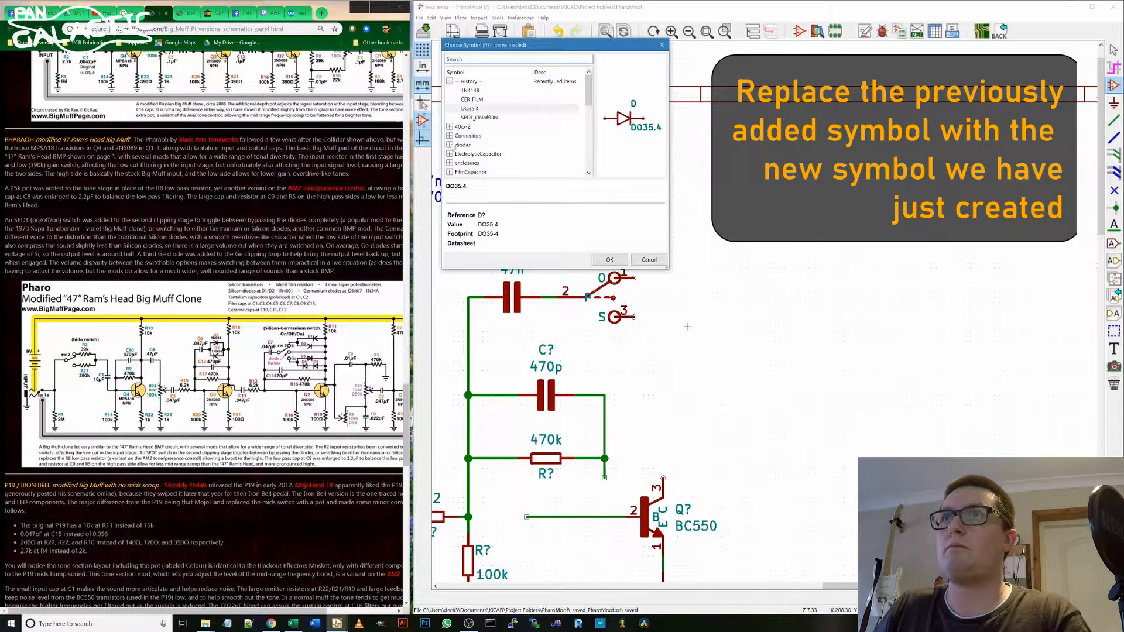
pyautogui.click(450, 144)
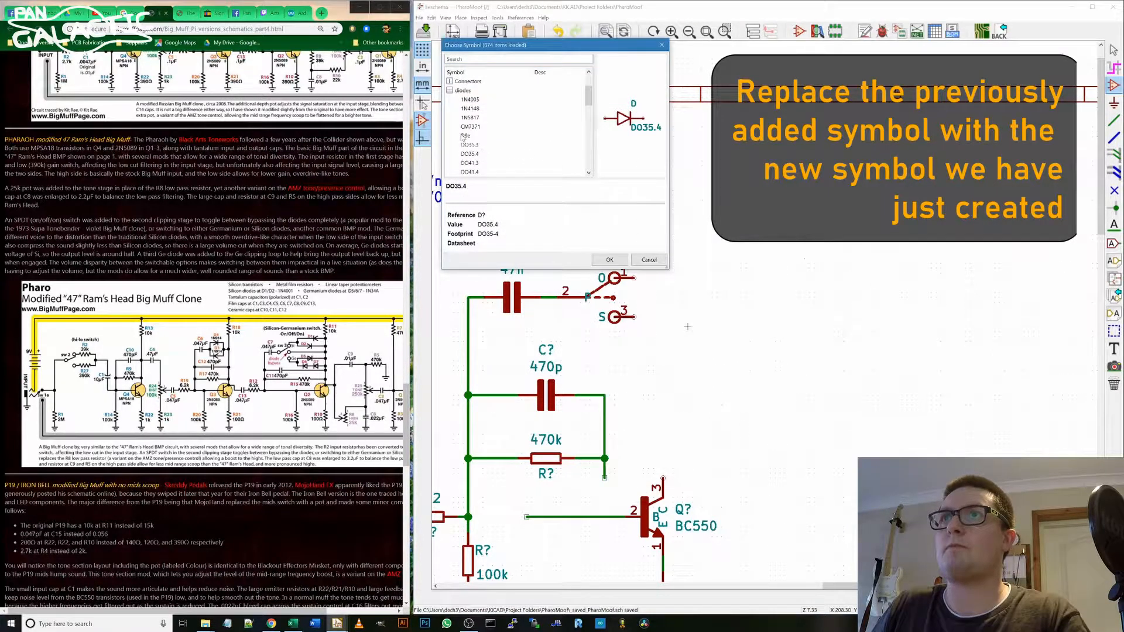
pyautogui.click(472, 137)
pyautogui.doubleClick(472, 136)
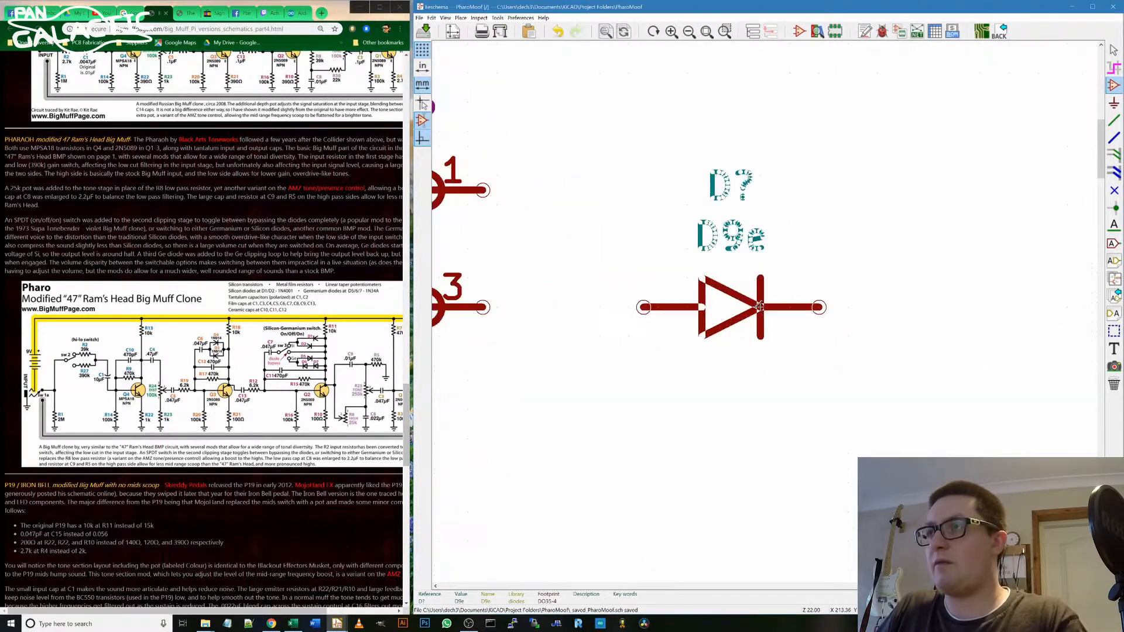
pyautogui.scroll(3, 717, 321)
pyautogui.scroll(-1, 765, 302)
pyautogui.click(698, 305)
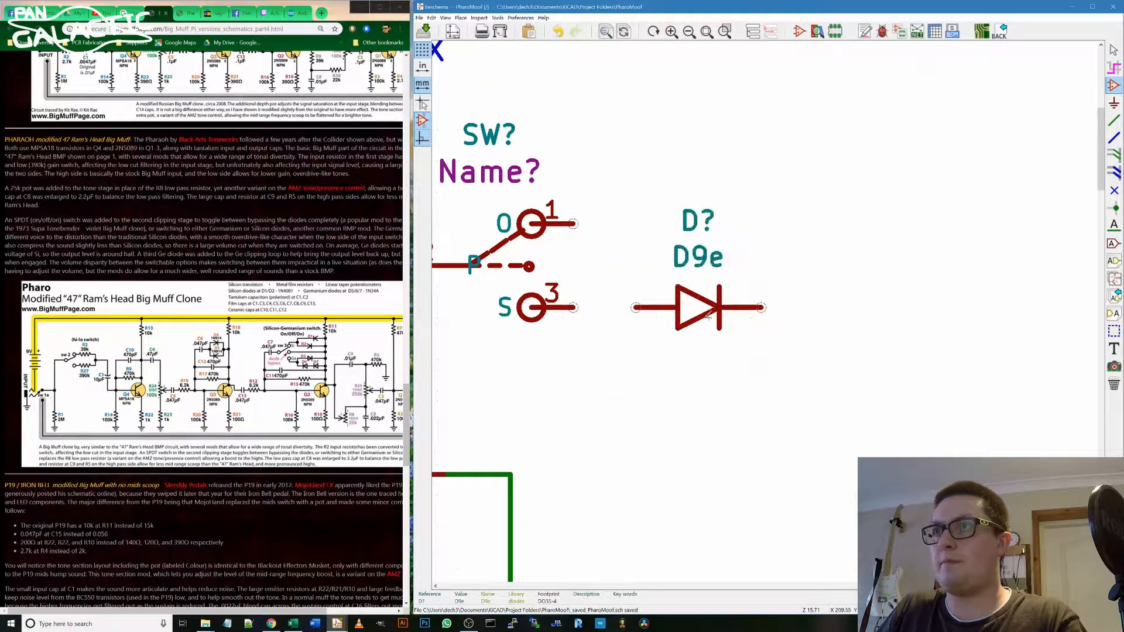
# Step: Copy the D9e diode, rotate the copy 180 degrees, and place it below the original
pyautogui.press('c')
pyautogui.press('r')
pyautogui.press('r')
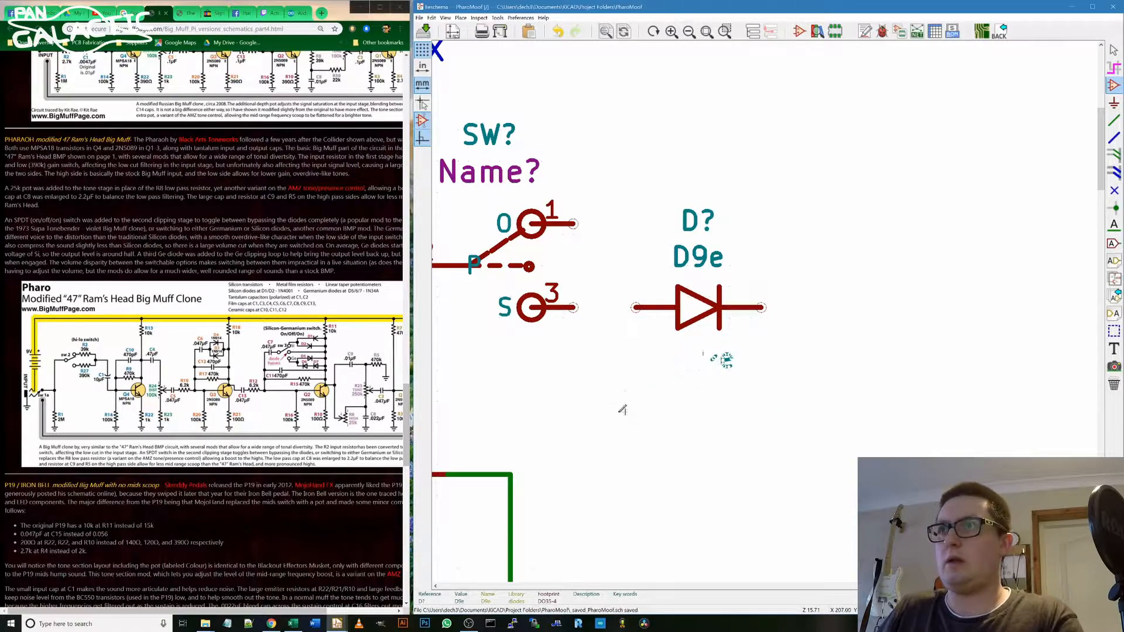
pyautogui.click(609, 416)
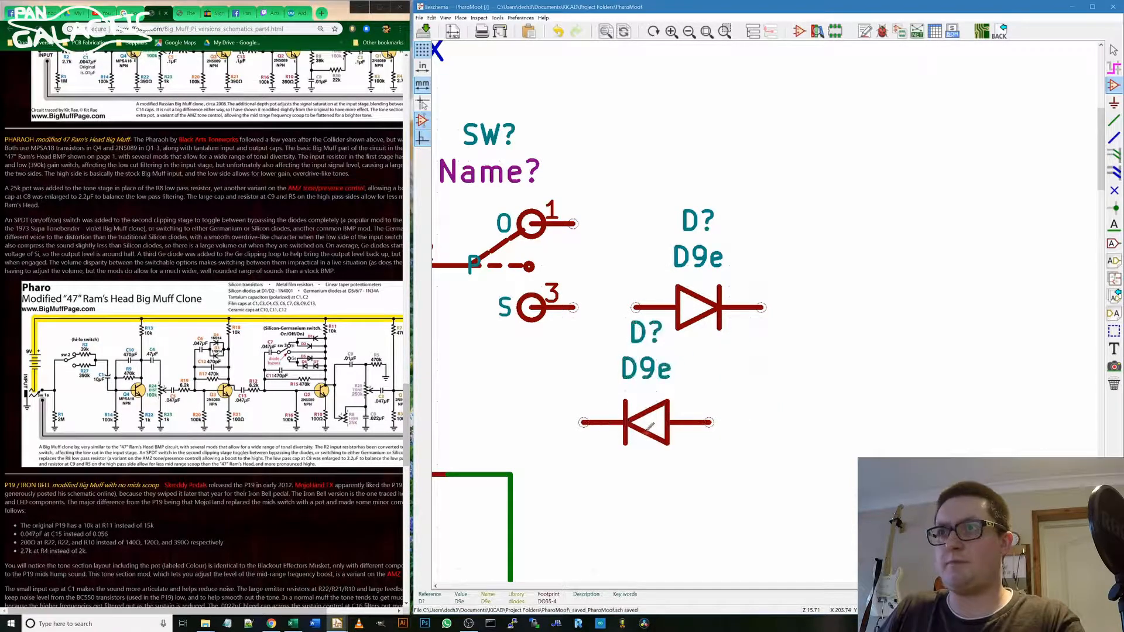
# Step: Place another copy of the reversed D9e diode in line beside it and wire the two in series
pyautogui.press('c')
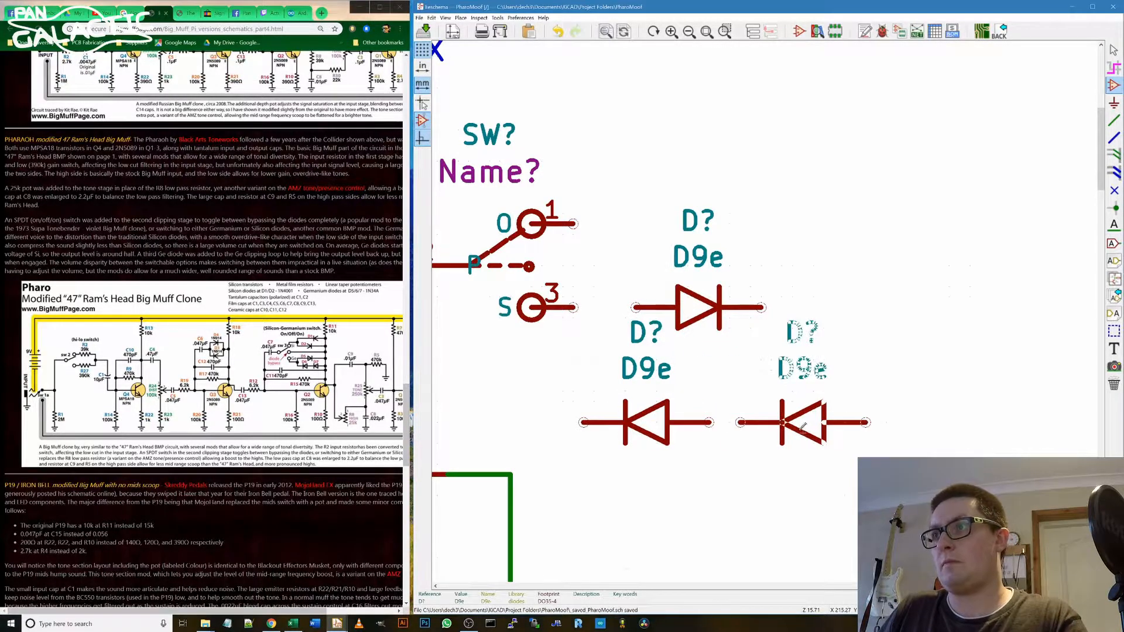
pyautogui.click(731, 422)
pyautogui.press('w')
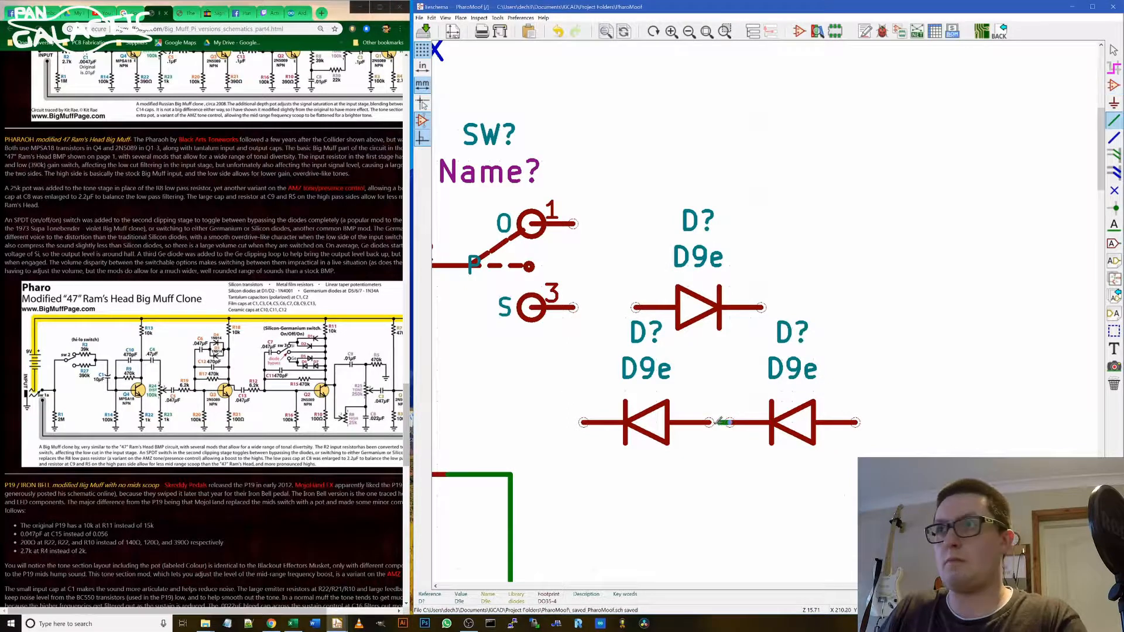
pyautogui.doubleClick(710, 422)
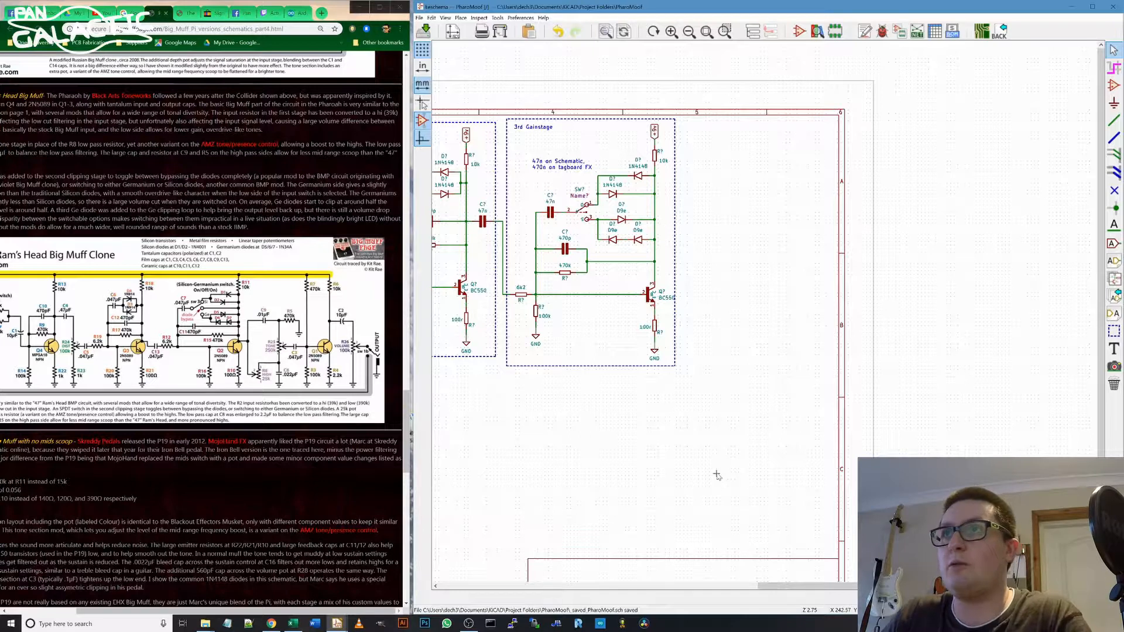
# Step: Mirror the Distortion potentiometer beside the 3rd Gainstage horizontally so its wiper faces the transistor, with pin 3 kept at the upper end
pyautogui.scroll(-3, 759, 311)
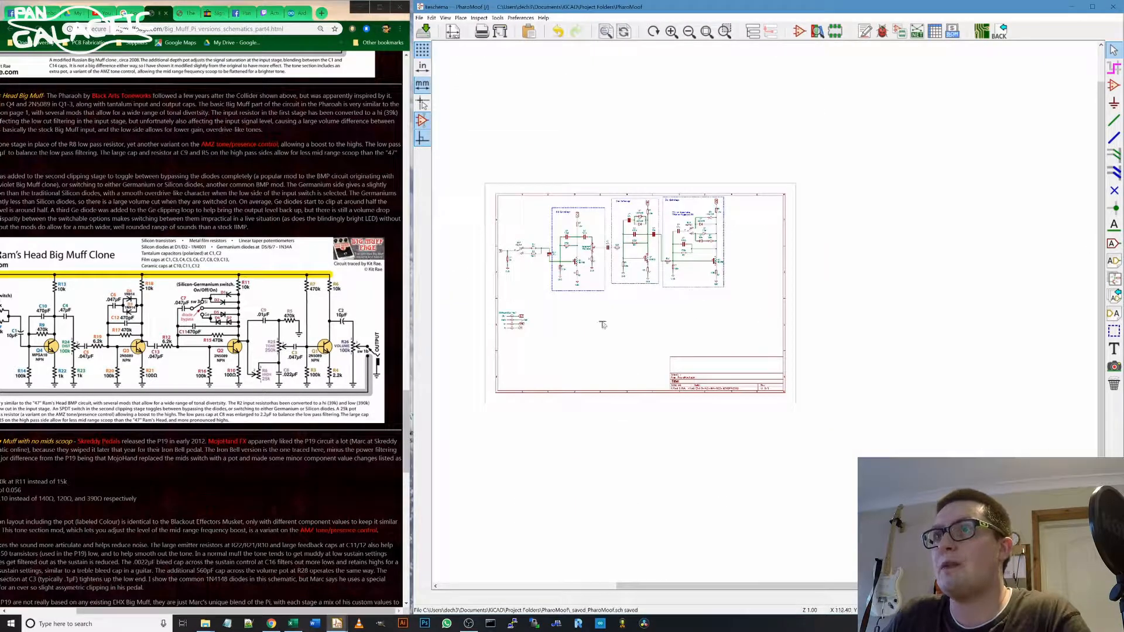
pyautogui.scroll(3, 603, 325)
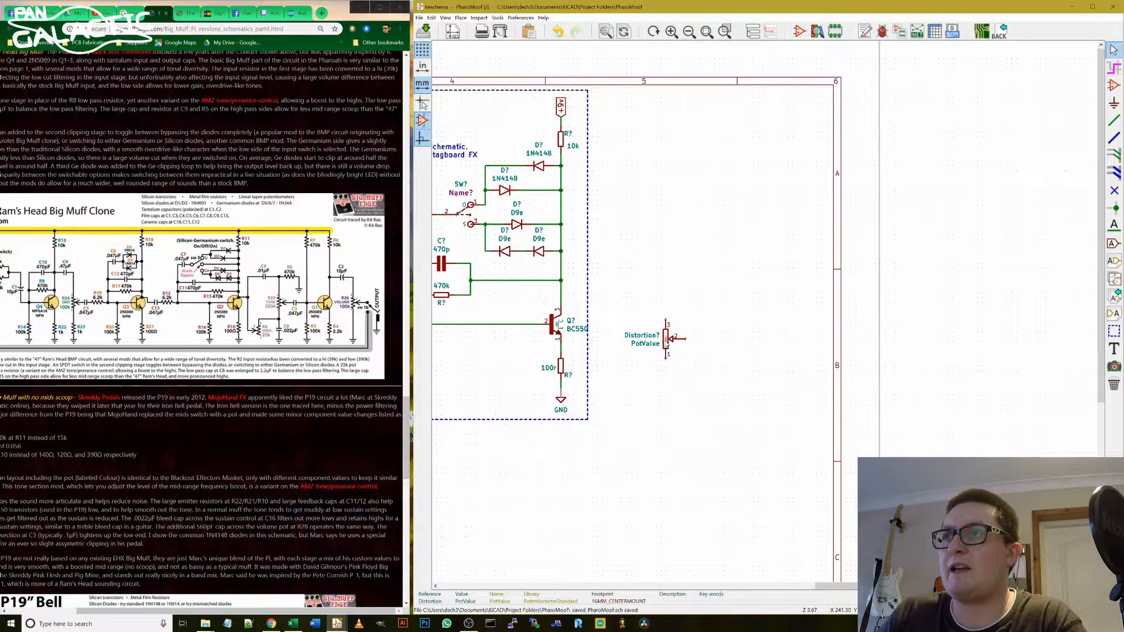
pyautogui.press('x')
pyautogui.press('x')
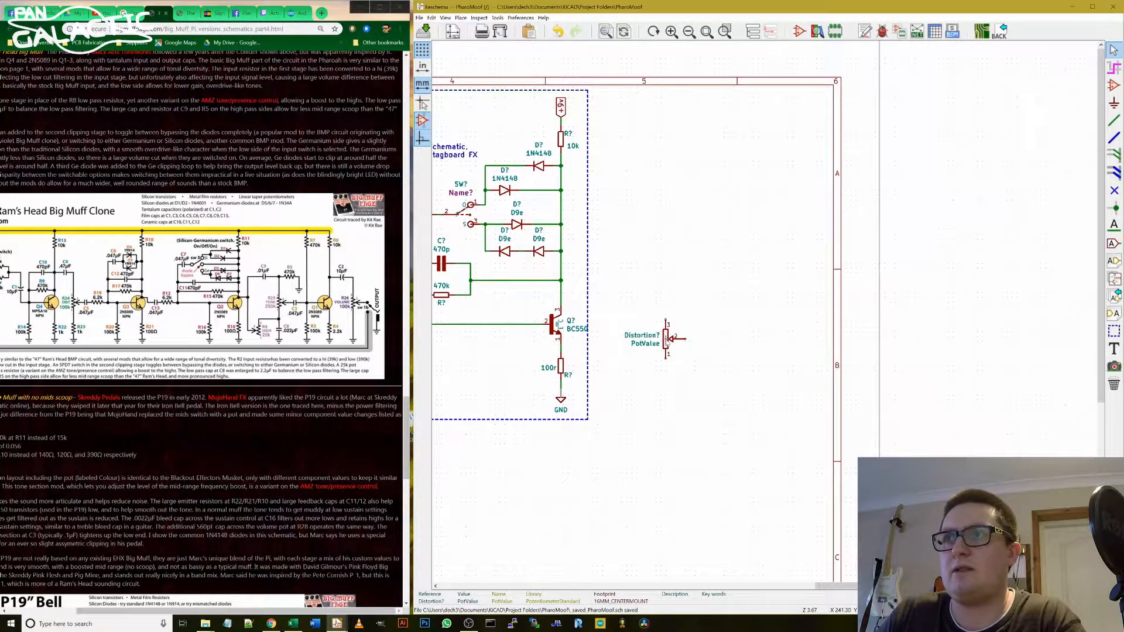
pyautogui.press('y')
pyautogui.press('y')
pyautogui.press('y')
pyautogui.press('y')
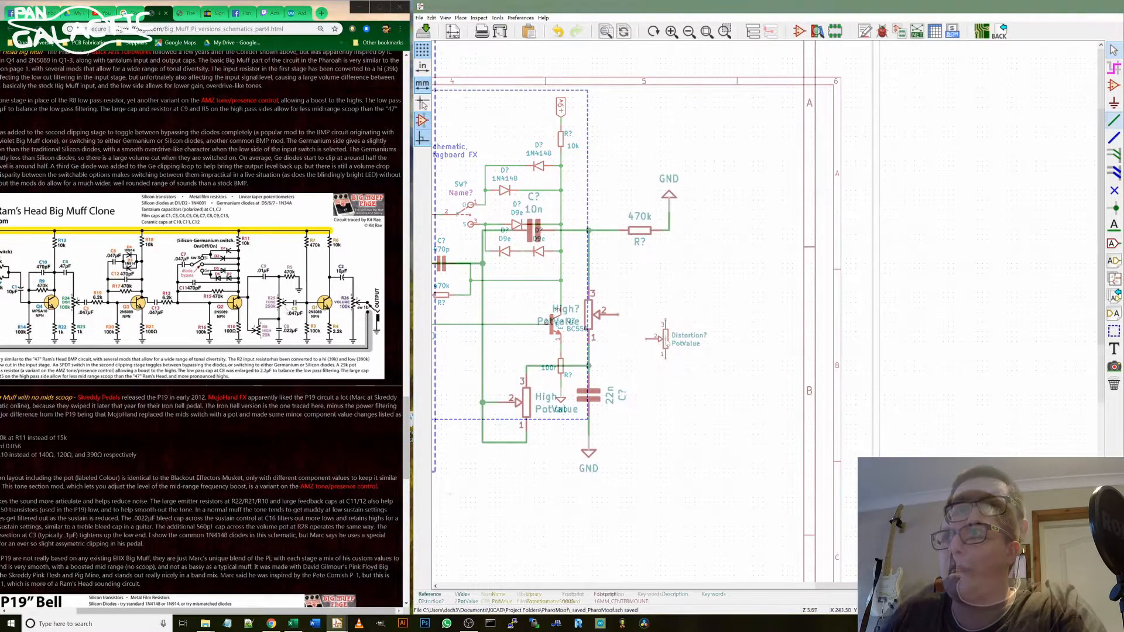
# Step: Move the 47n/470n capacitor note from the 3rd Gainstage to the start of the sheet, above the input section
pyautogui.scroll(2, 619, 314)
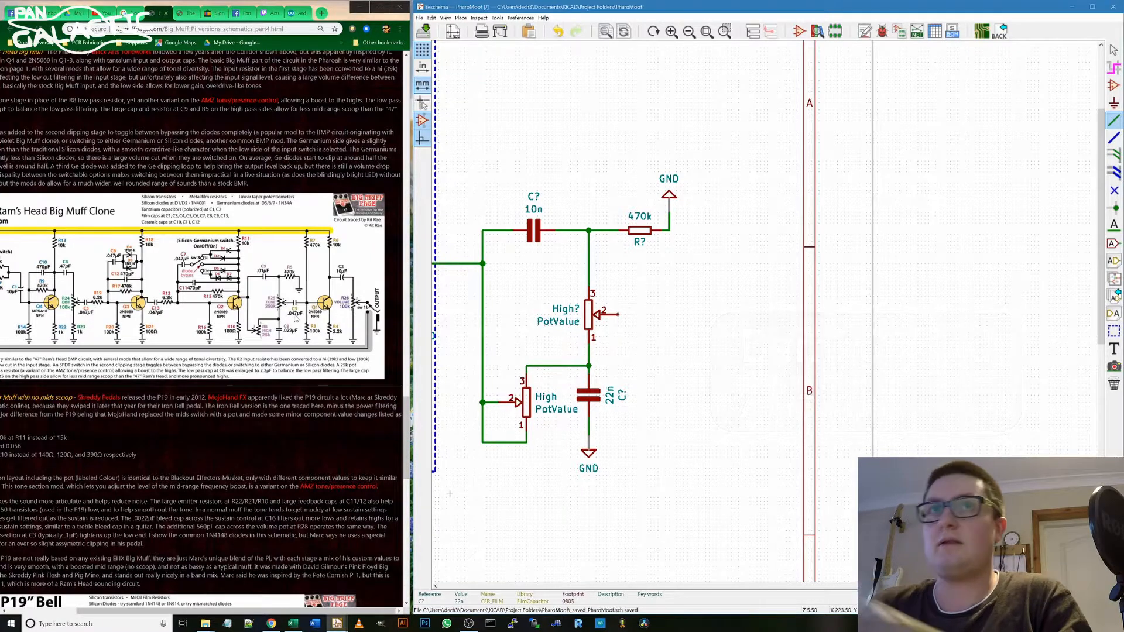
pyautogui.scroll(-2, 619, 406)
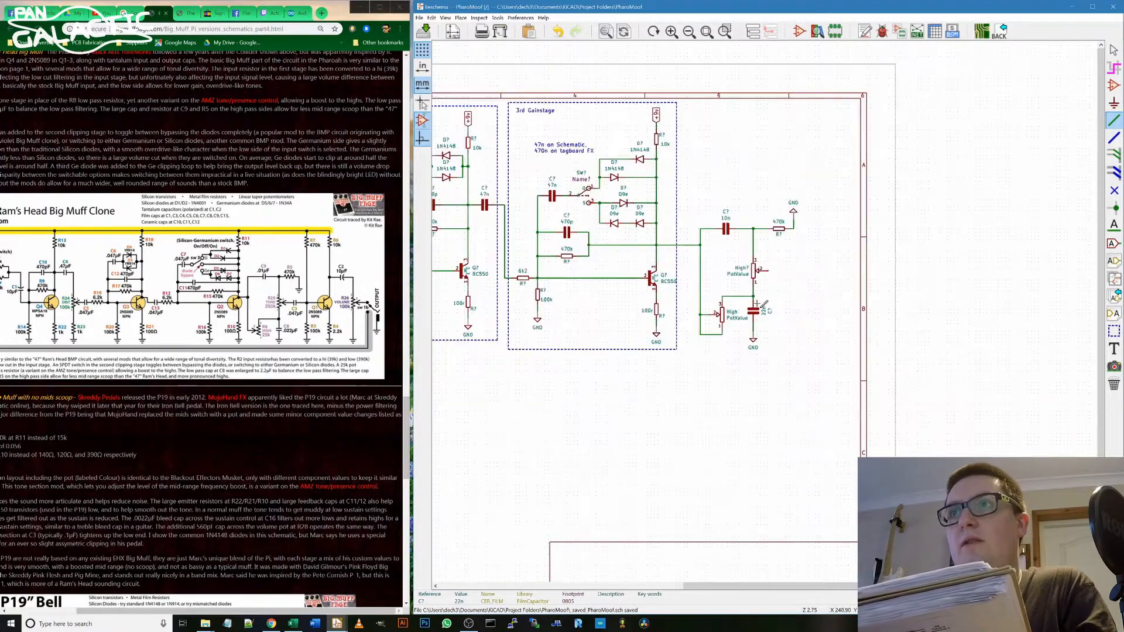
pyautogui.scroll(-1, 757, 304)
pyautogui.scroll(2, 538, 273)
pyautogui.scroll(-1, 710, 303)
pyautogui.scroll(2, 758, 308)
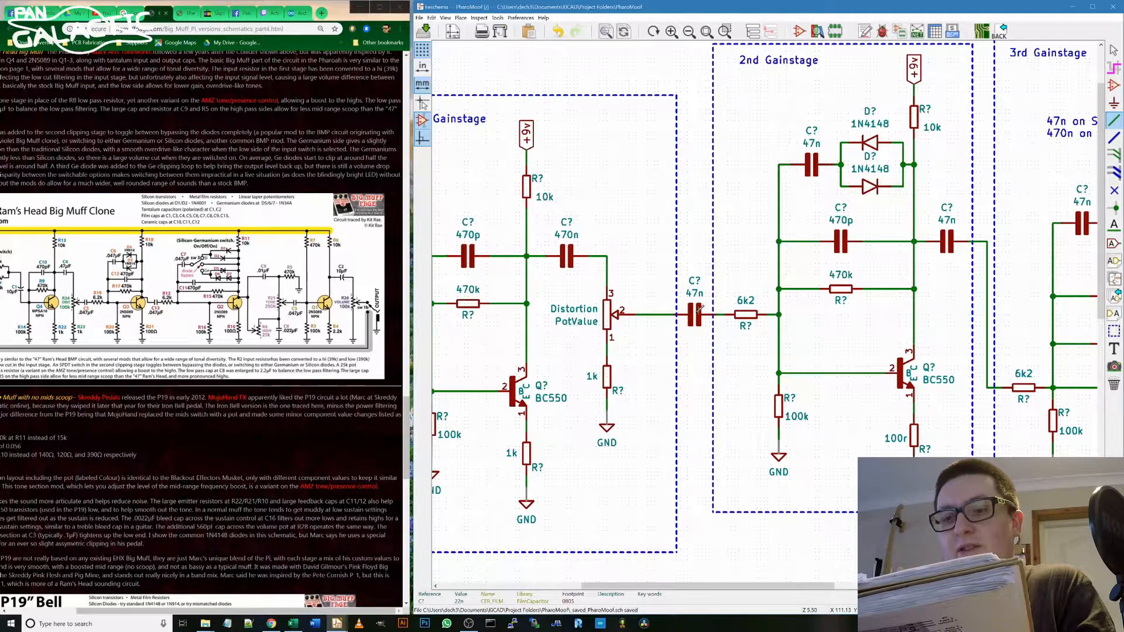
pyautogui.scroll(-2, 700, 308)
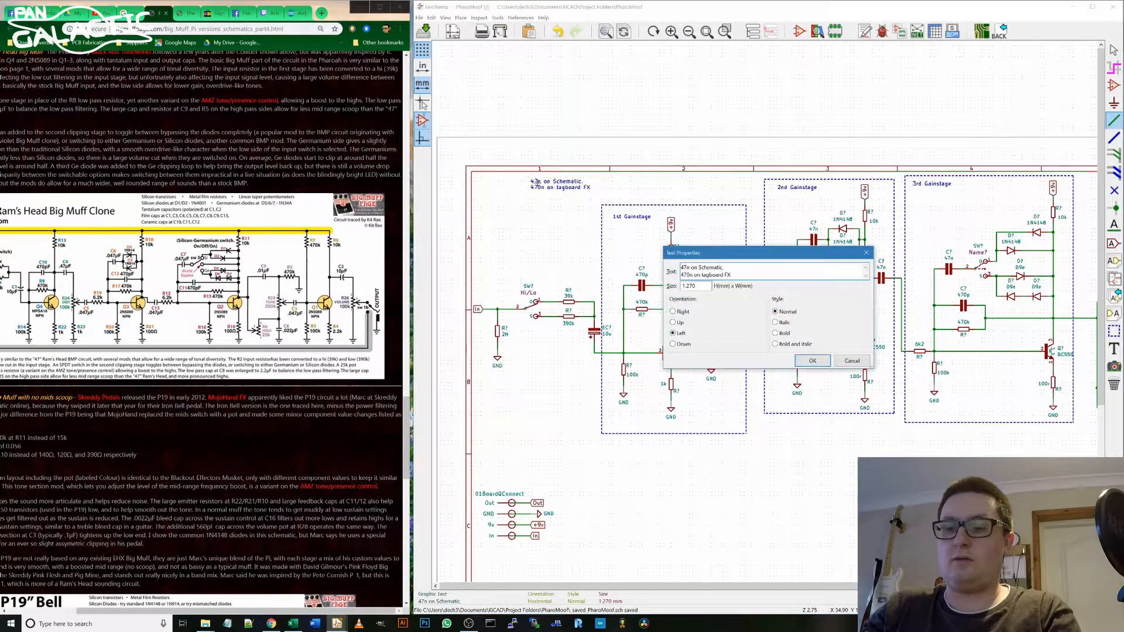
# Step: Add the heading line "ALL:" above the 47n/470n note and shift the note slightly down, clear of the sheet border
pyautogui.write('ALL47n on Schematic,')
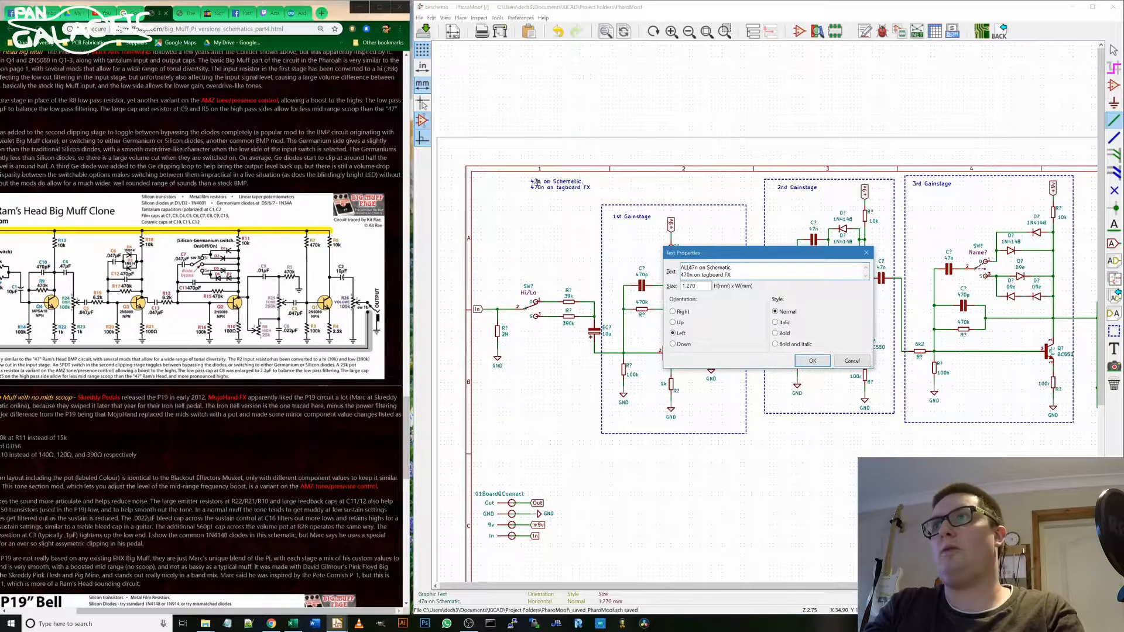
pyautogui.press('Return')
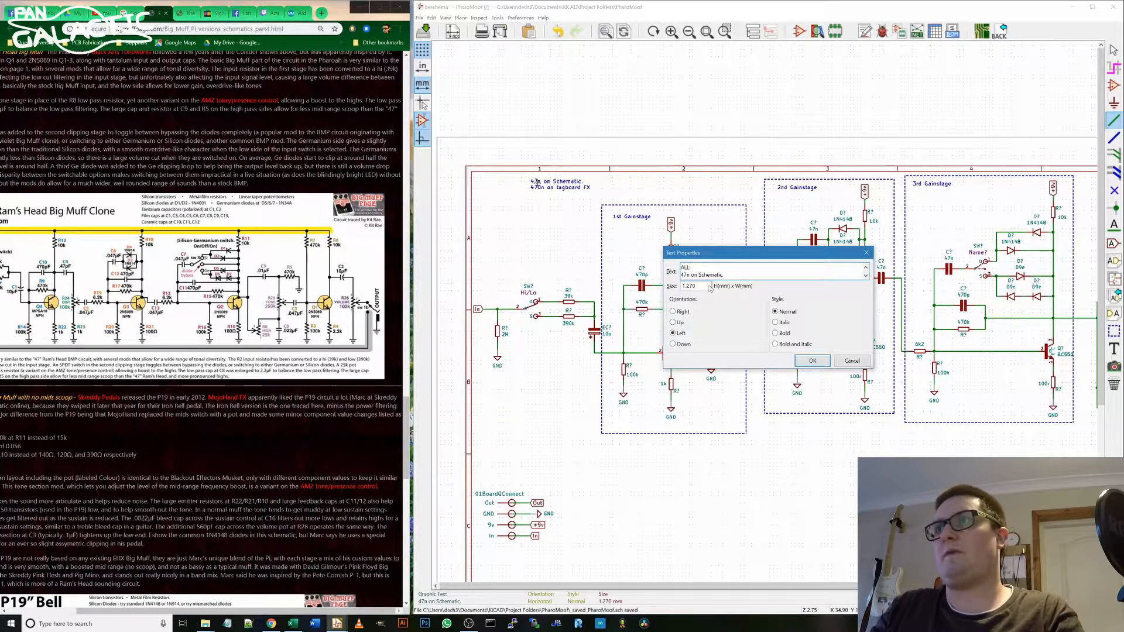
pyautogui.click(812, 361)
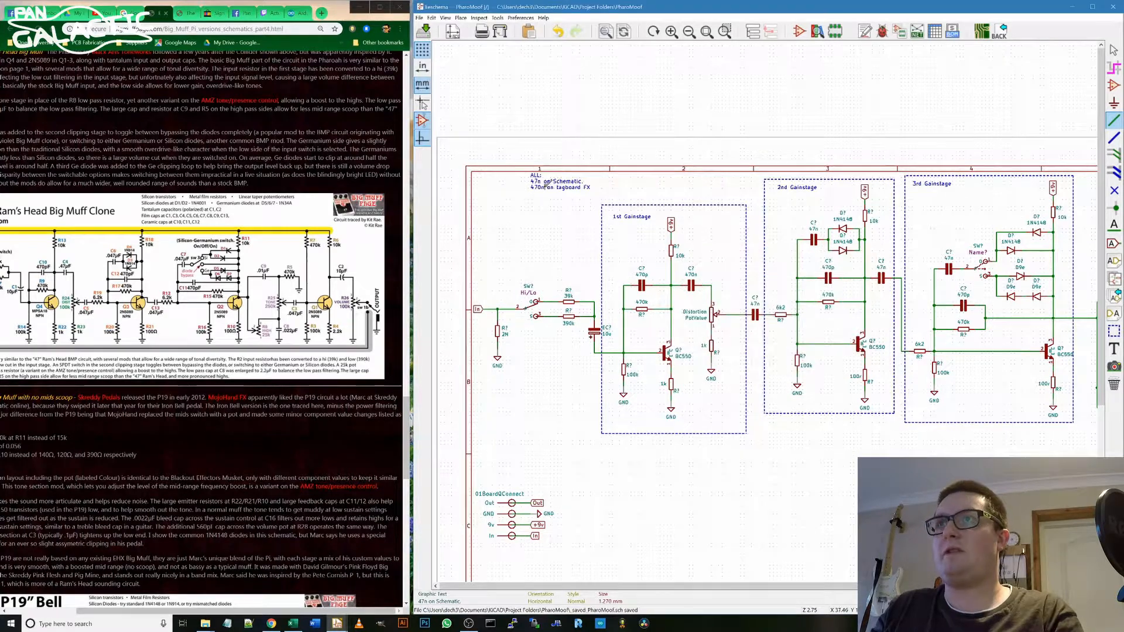
pyautogui.press('m')
pyautogui.click(526, 201)
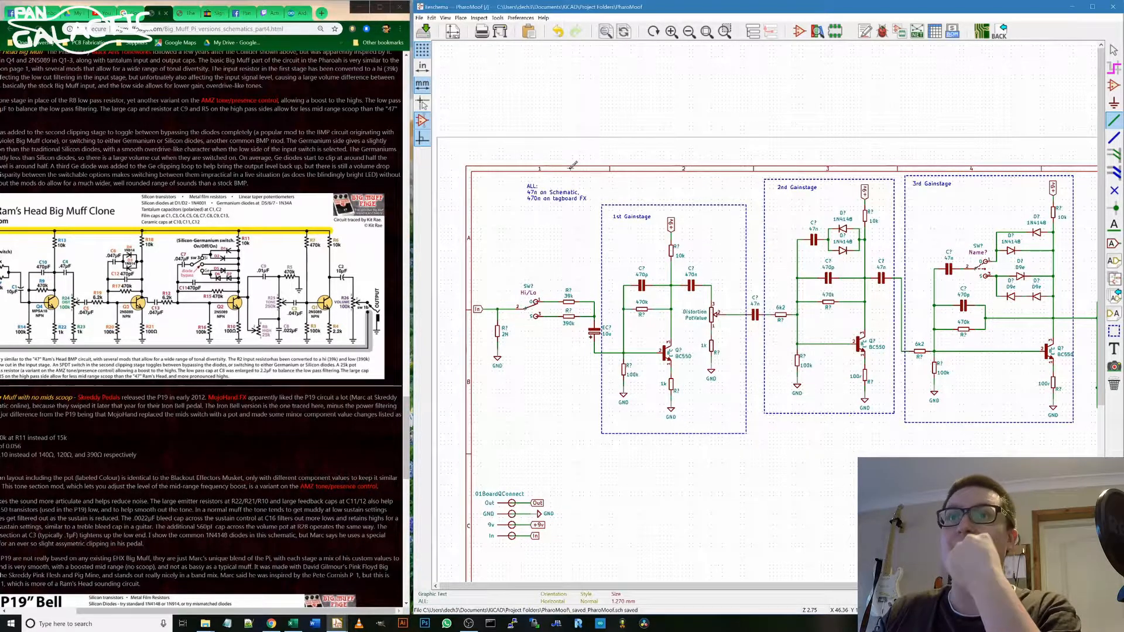
# Step: Examine the tone stage beside the 3rd Gainstage and the free space around it
pyautogui.scroll(-3, 572, 165)
pyautogui.scroll(2, 817, 283)
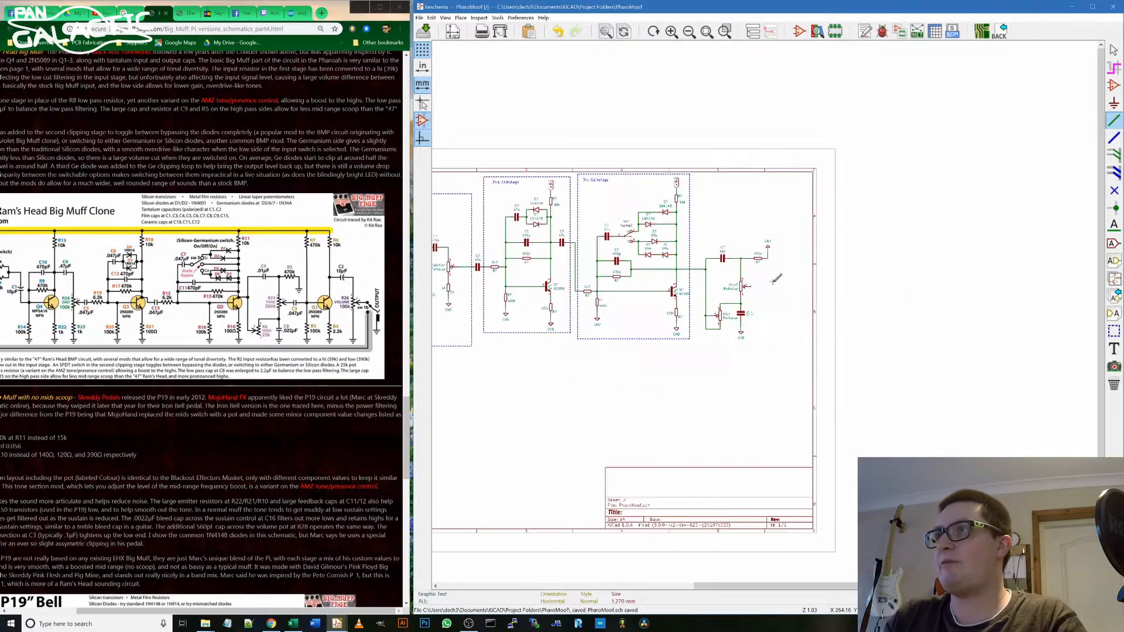
pyautogui.scroll(2, 759, 304)
pyautogui.scroll(-2, 761, 305)
pyautogui.scroll(2, 762, 304)
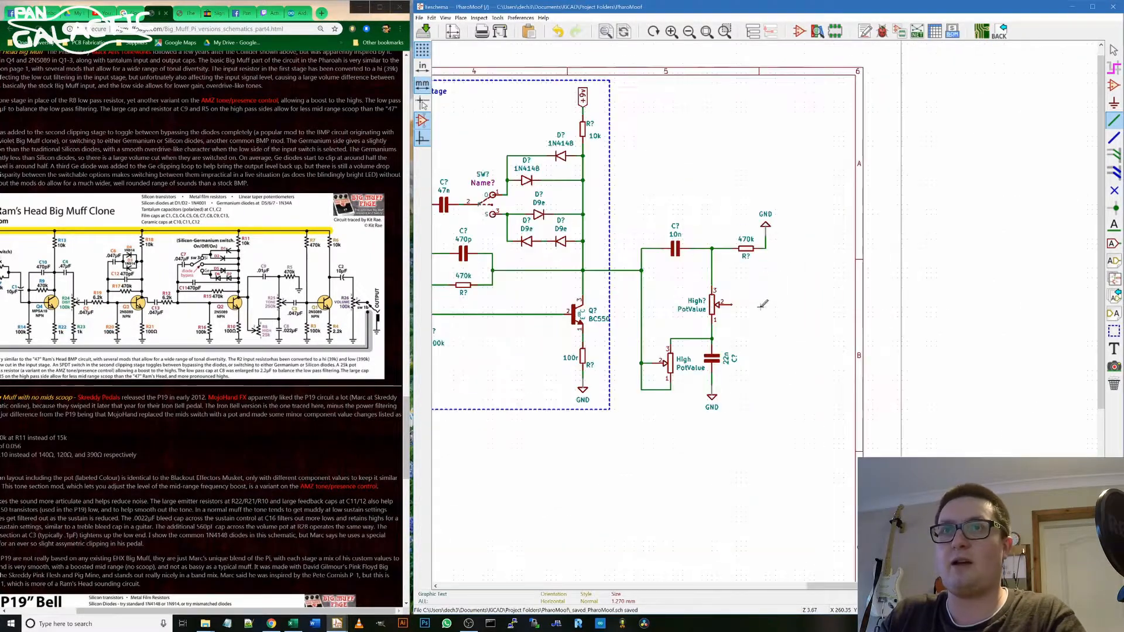
pyautogui.scroll(-2, 762, 304)
pyautogui.scroll(2, 761, 302)
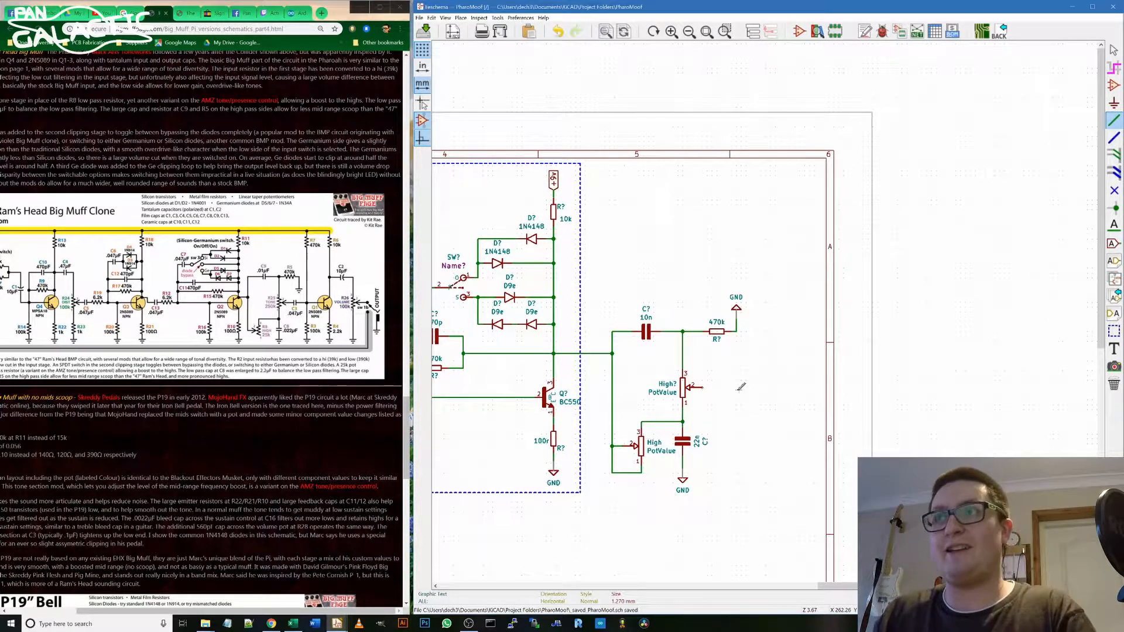
pyautogui.scroll(-3, 750, 361)
pyautogui.scroll(3, 755, 316)
pyautogui.scroll(-2, 702, 305)
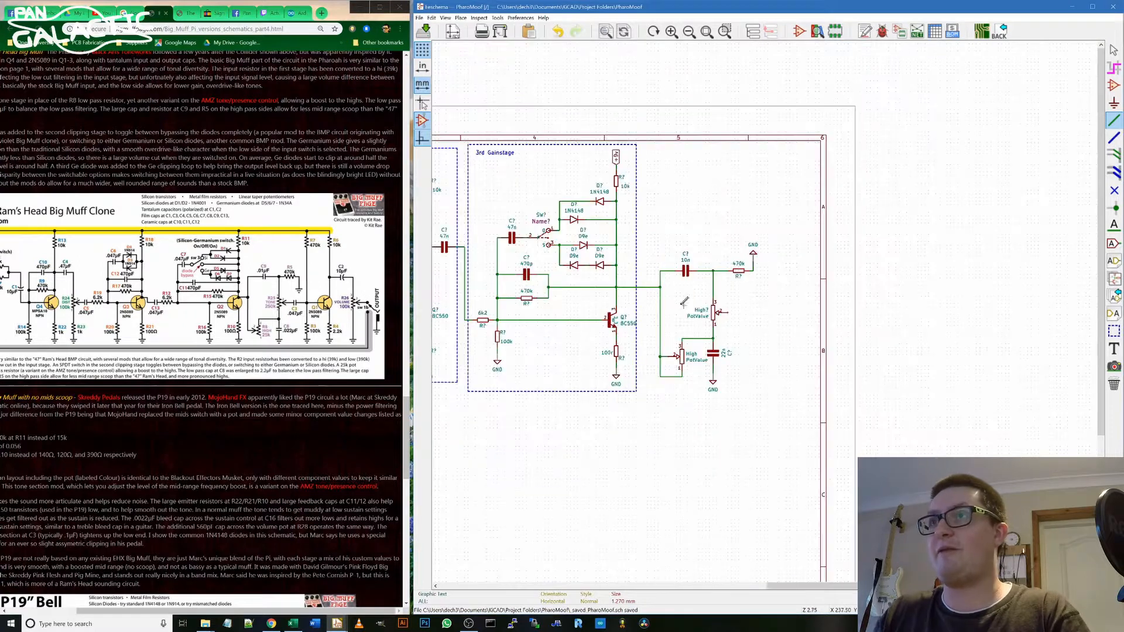
# Step: Complete the tone stack and build the 4th Gainstage after it, with a BC550, a 10u output capacitor and a Volume potentiometer
pyautogui.press('m')
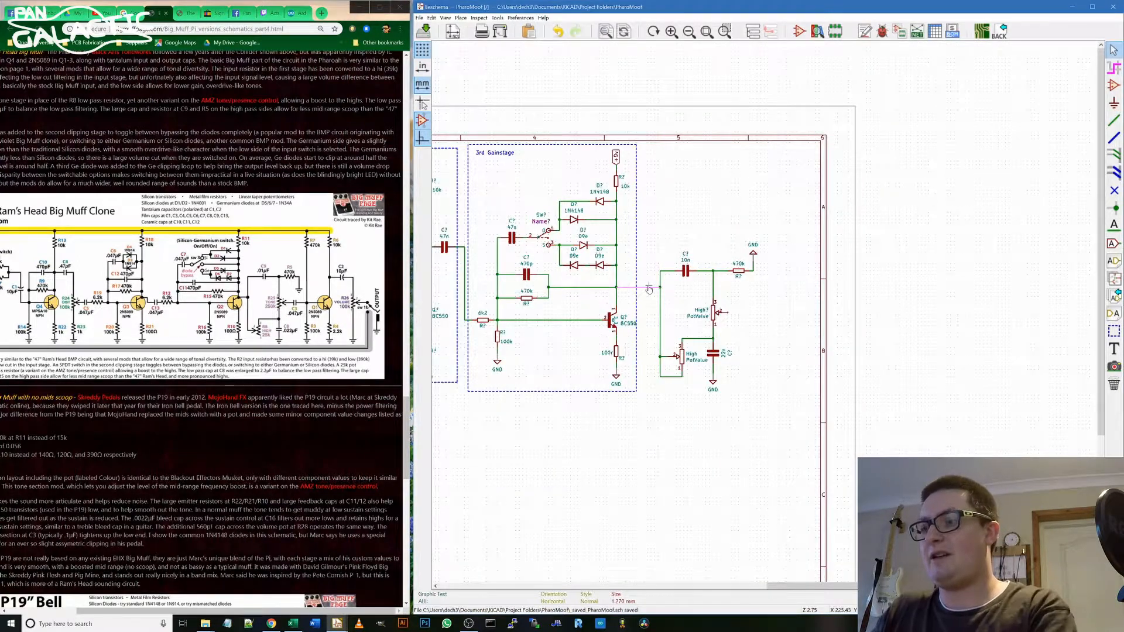
pyautogui.scroll(-2, 769, 436)
pyautogui.scroll(3, 759, 295)
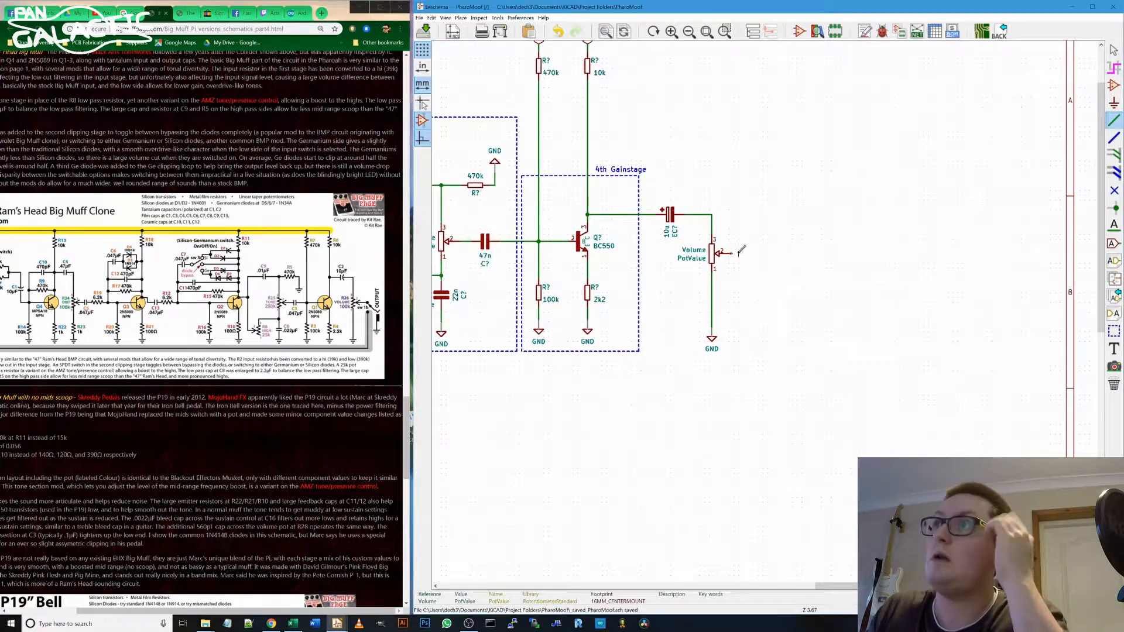
# Step: Copy the Out label from the board connector and place the copy on the wire from the Volume potentiometer's wiper
pyautogui.scroll(-3, 741, 250)
pyautogui.scroll(2, 593, 322)
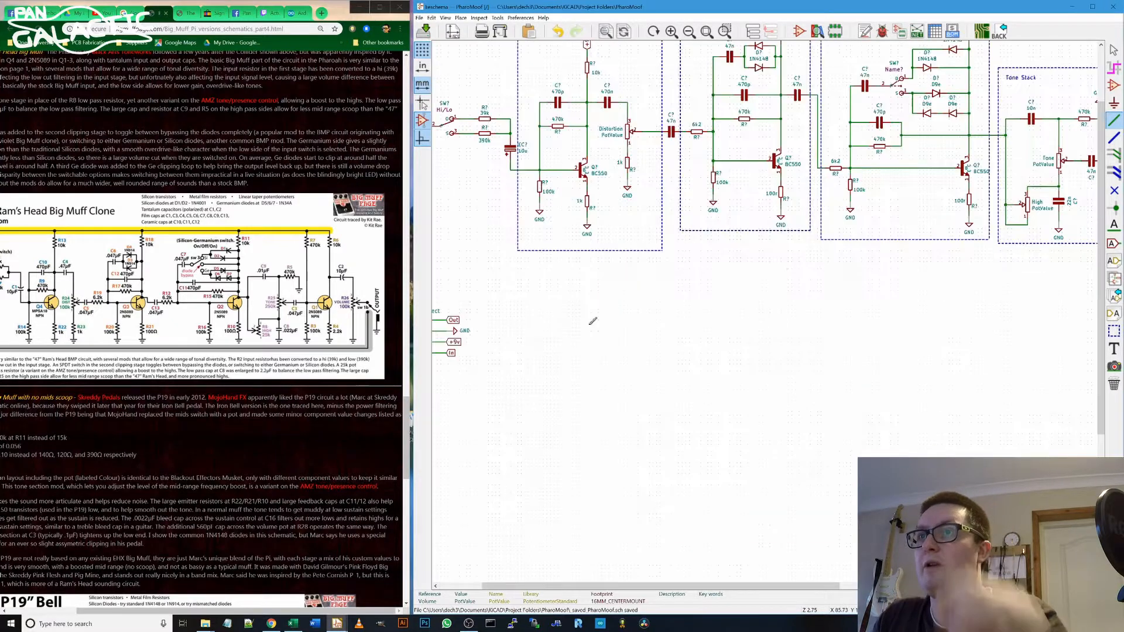
pyautogui.scroll(-1, 592, 322)
pyautogui.scroll(3, 761, 304)
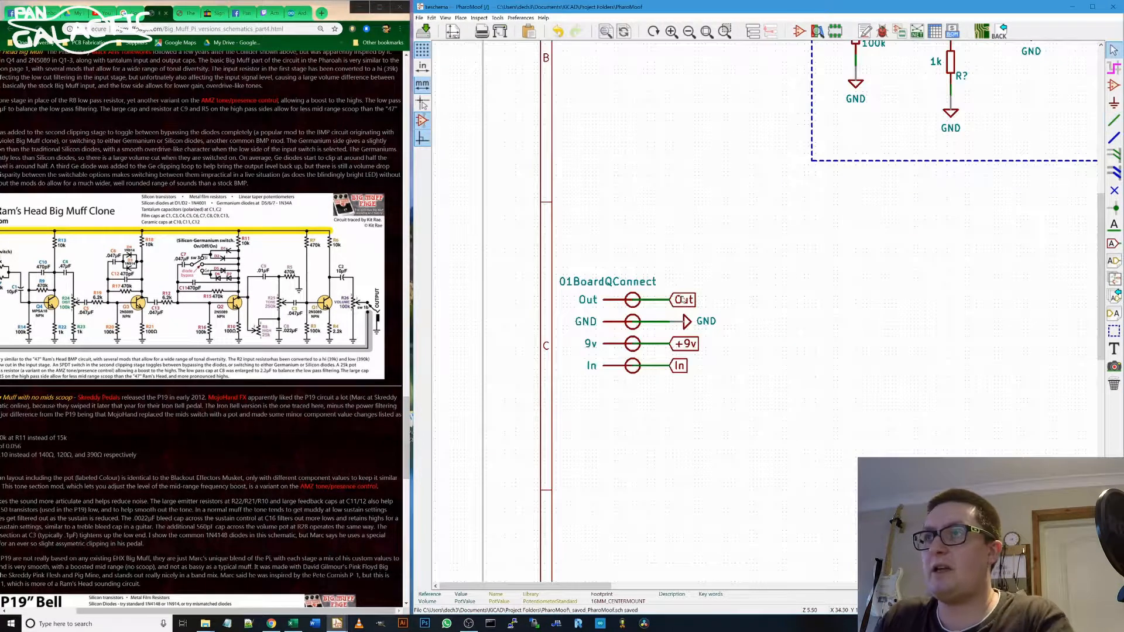
pyautogui.moveTo(662, 289); pyautogui.dragTo(706, 311)
pyautogui.scroll(-4, 803, 301)
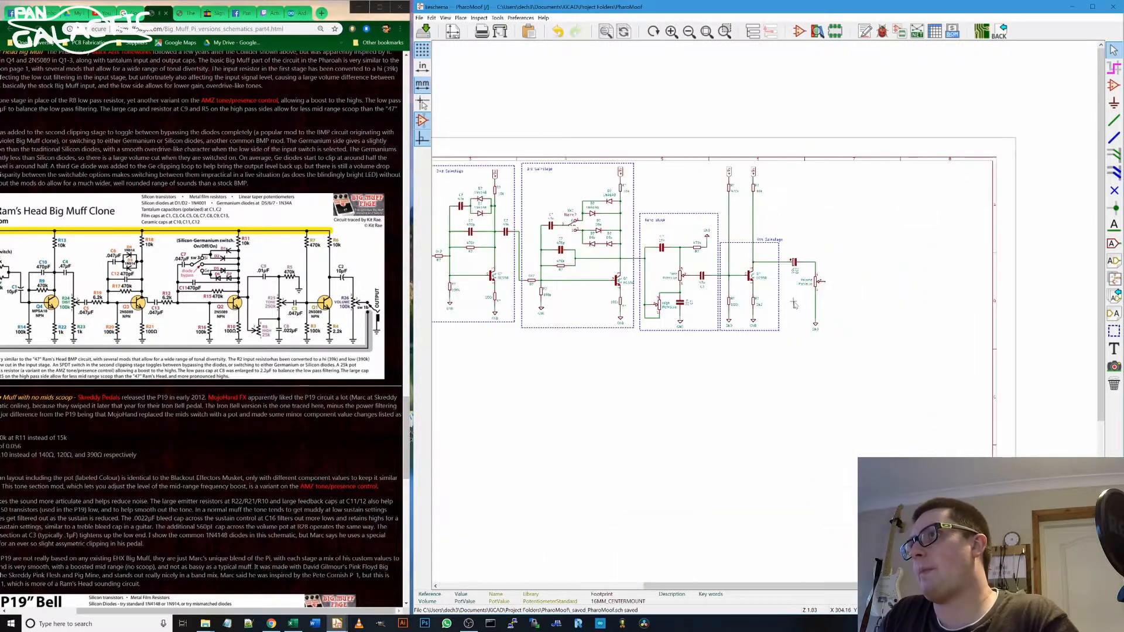
pyautogui.scroll(2, 795, 304)
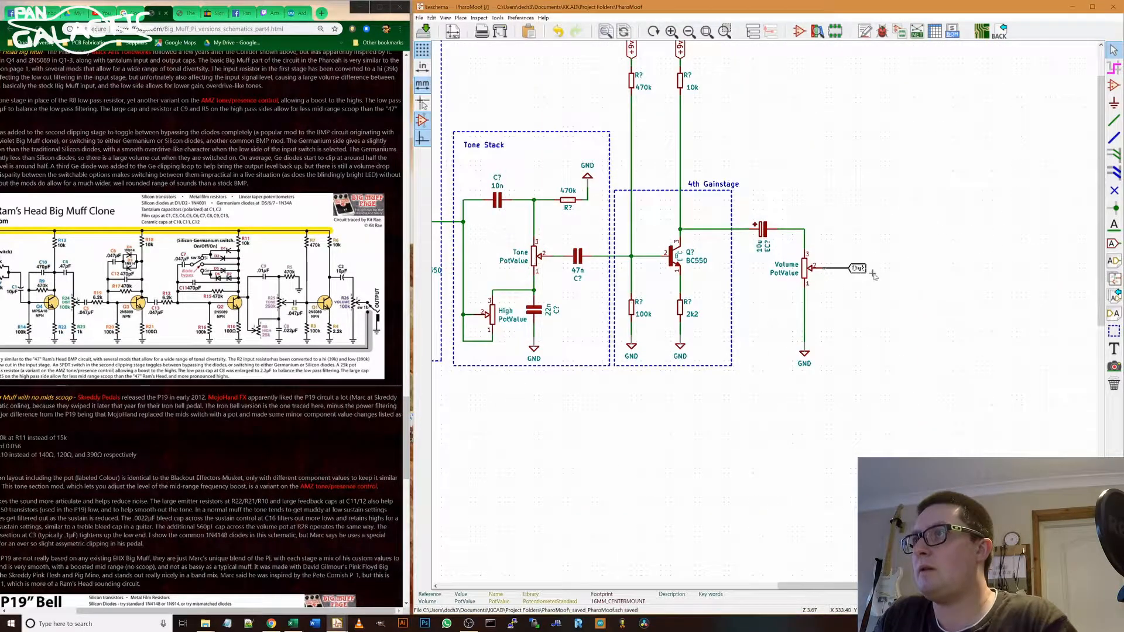
pyautogui.click(872, 275)
# Step: Review the whole schematic from the input to the output and save it
pyautogui.scroll(1, 900, 274)
pyautogui.scroll(-5, 762, 310)
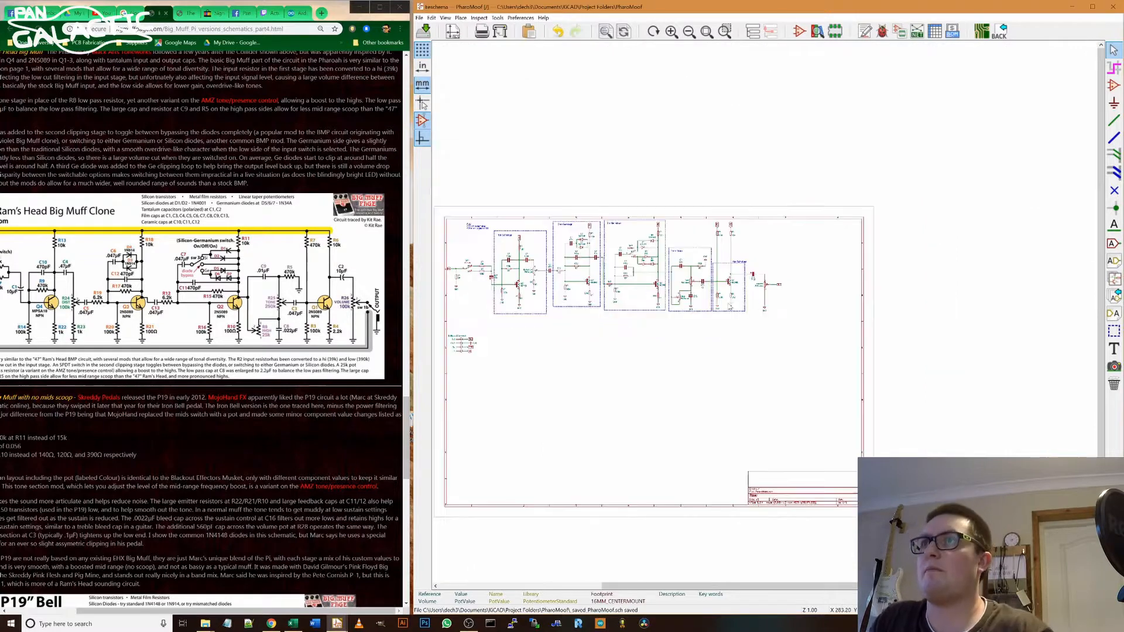
pyautogui.scroll(3, 729, 304)
pyautogui.scroll(-2, 749, 307)
pyautogui.scroll(2, 764, 309)
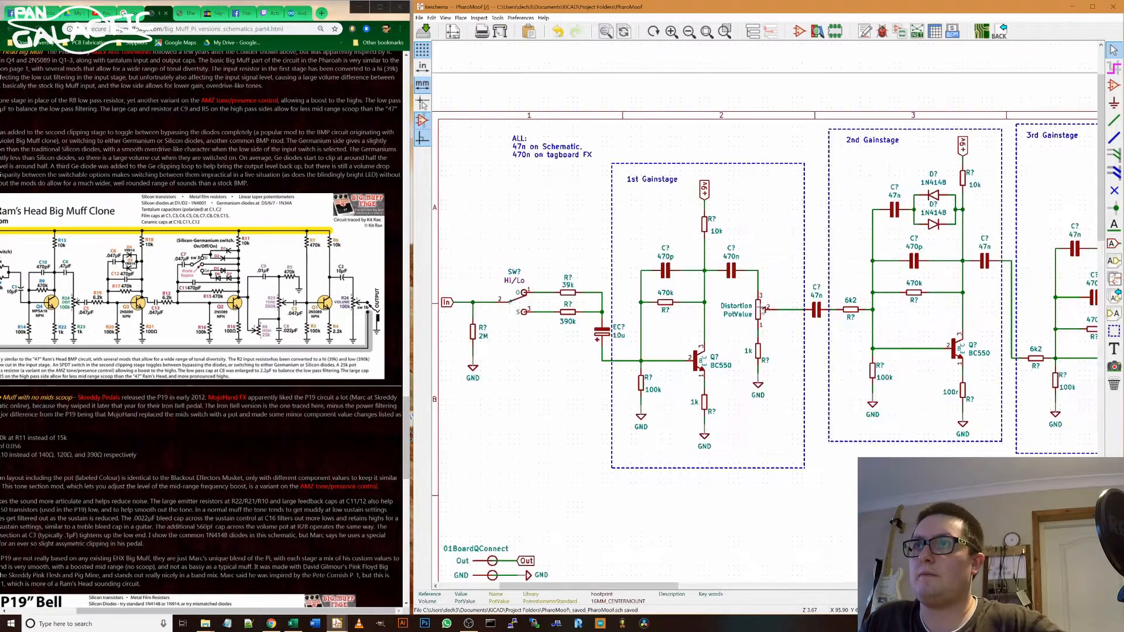
pyautogui.scroll(-1, 762, 309)
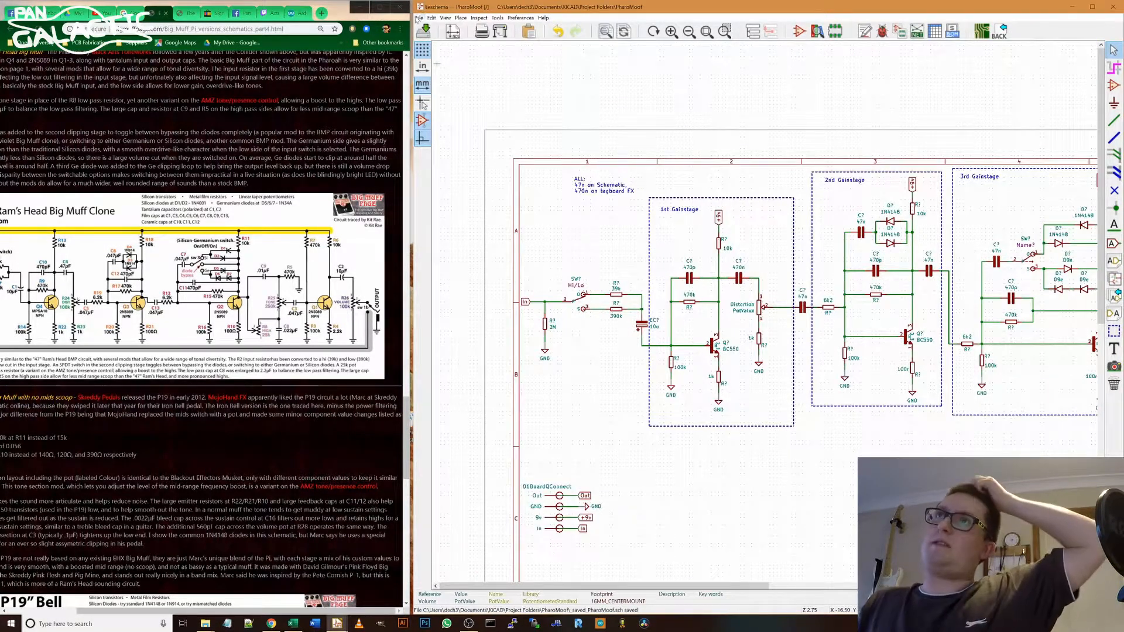
pyautogui.click(419, 19)
pyautogui.click(431, 27)
# Step: Try to move part of the board connector block further into the sheet, and undo the move
pyautogui.scroll(-3, 913, 304)
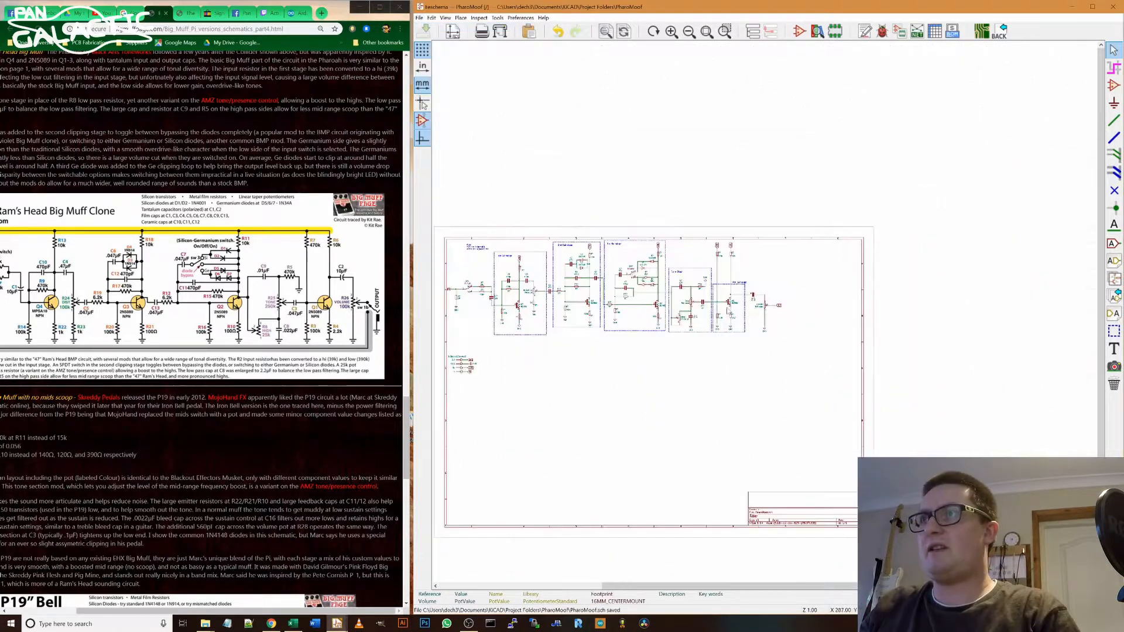
pyautogui.scroll(3, 546, 237)
pyautogui.scroll(-2, 546, 238)
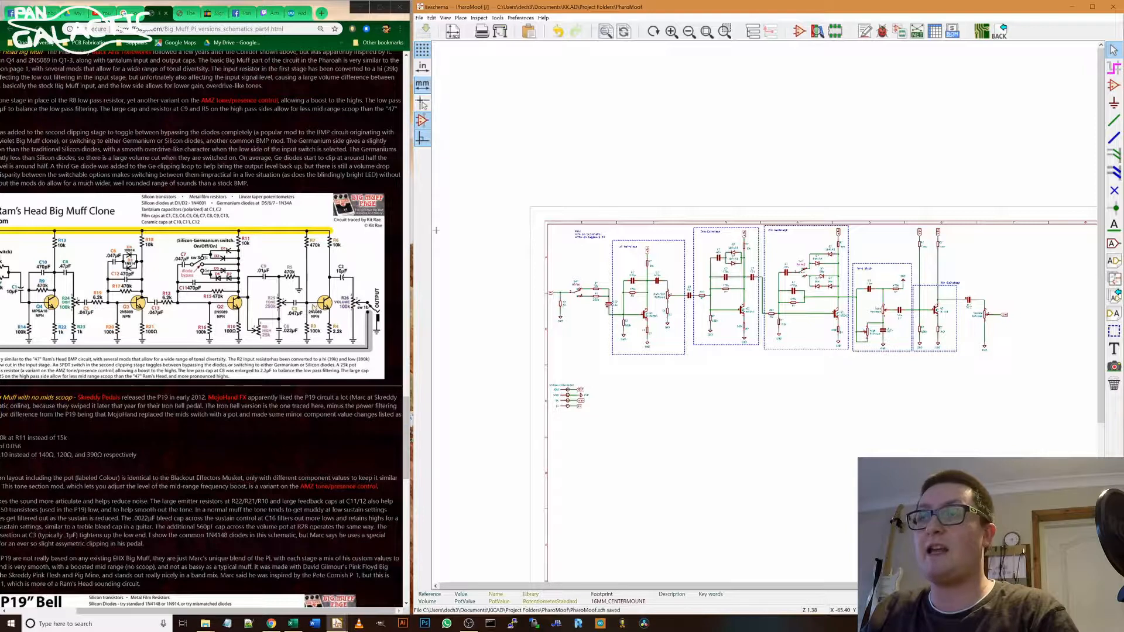
pyautogui.moveTo(447, 361); pyautogui.dragTo(693, 394)
pyautogui.click(762, 407)
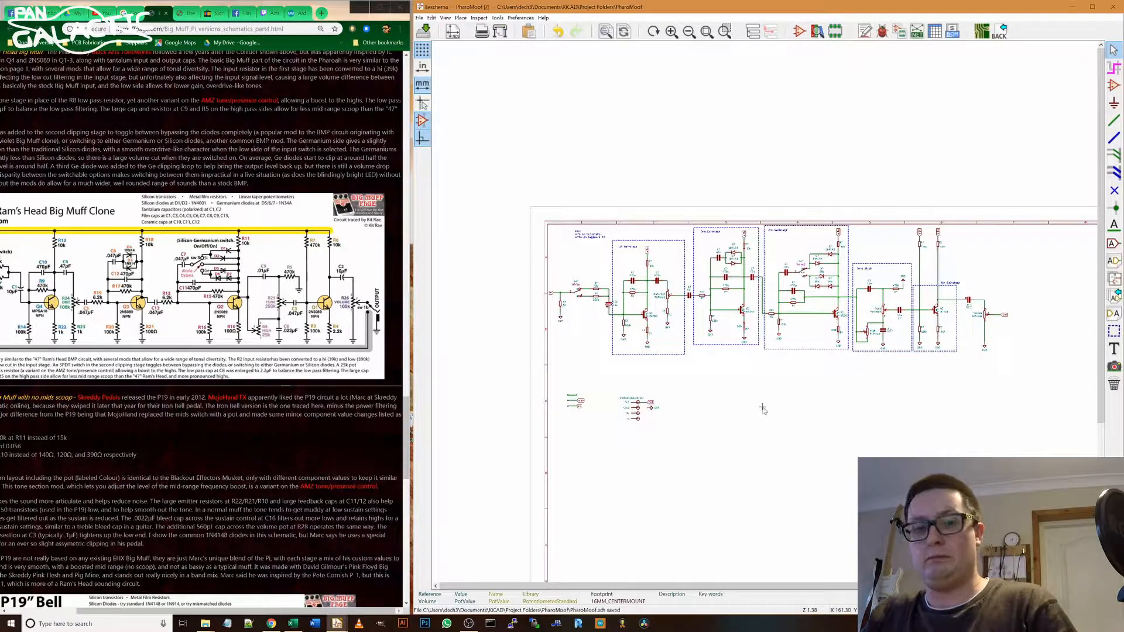
pyautogui.hotkey('ctrl', 'z')
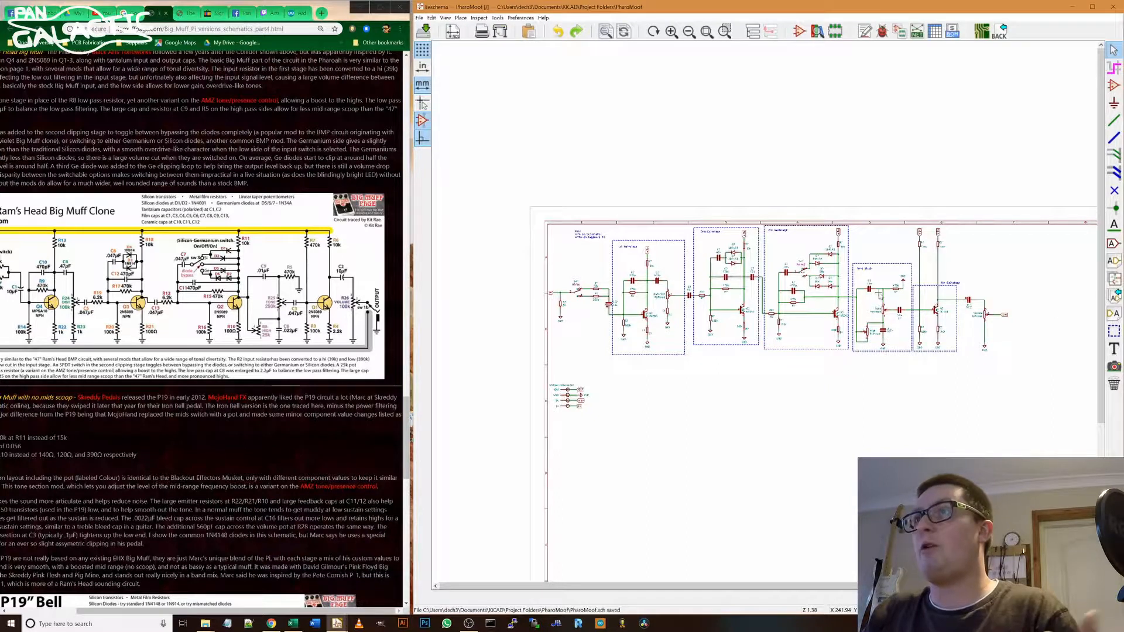
# Step: Open the settings for annotating schematic symbols and move the dialog clear of the drawing
pyautogui.scroll(1, 736, 296)
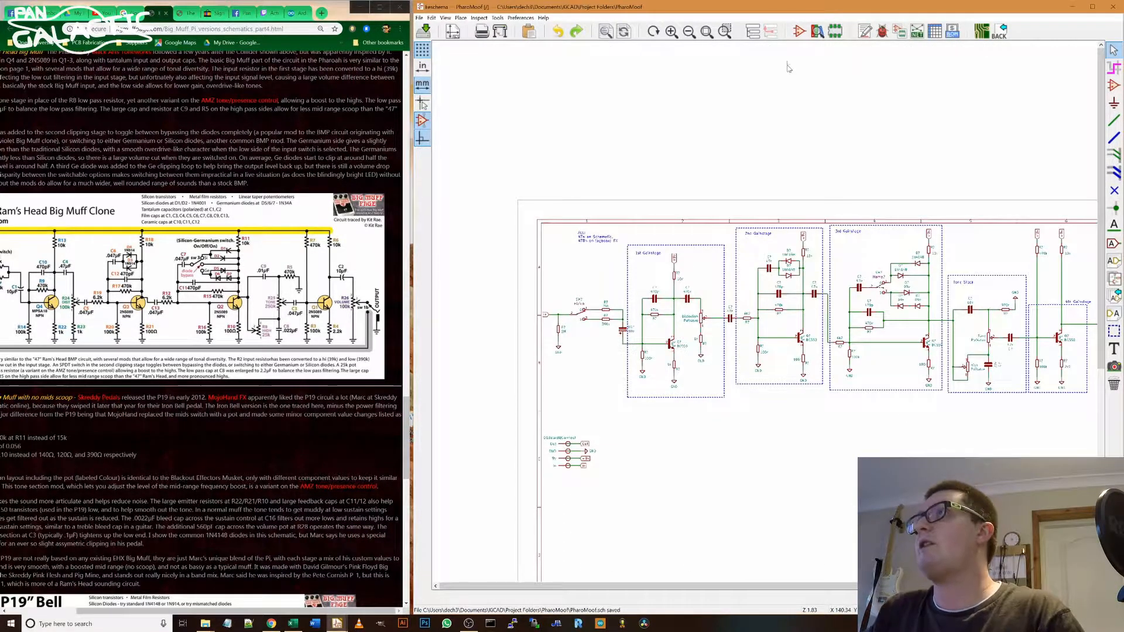
pyautogui.click(865, 32)
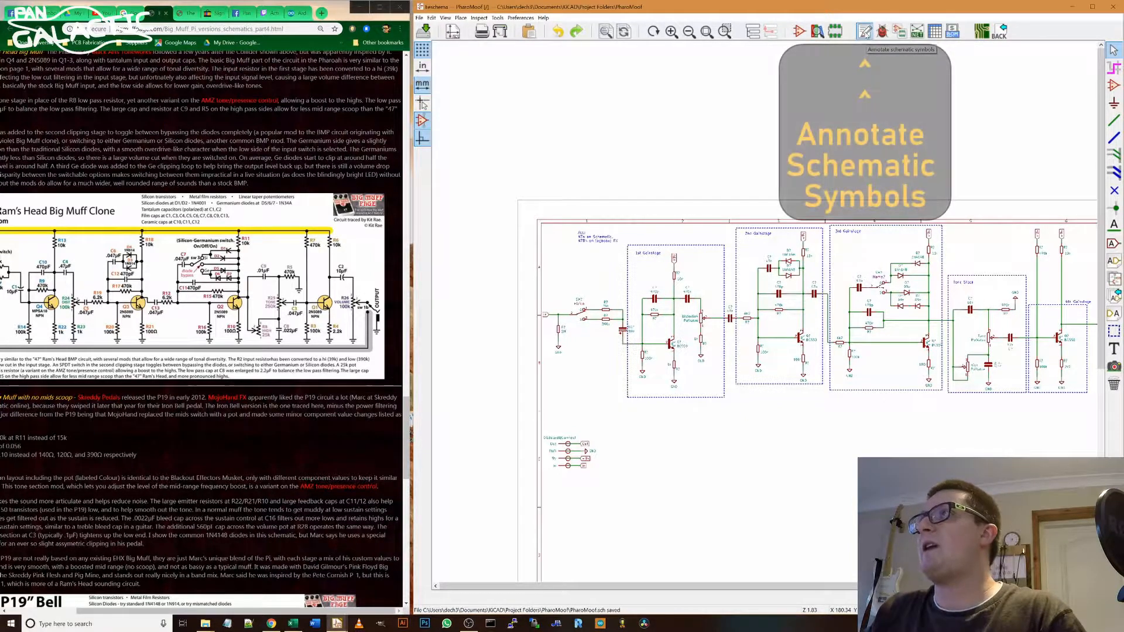
pyautogui.moveTo(725, 210)
pyautogui.mouseDown()
pyautogui.moveTo(535, 93)
pyautogui.moveTo(337, 125)
pyautogui.mouseUp()
# Step: Examine the unnumbered reference designators of the resistors, capacitors and transistors in the 1st and 2nd Gainstages
pyautogui.scroll(5, 678, 371)
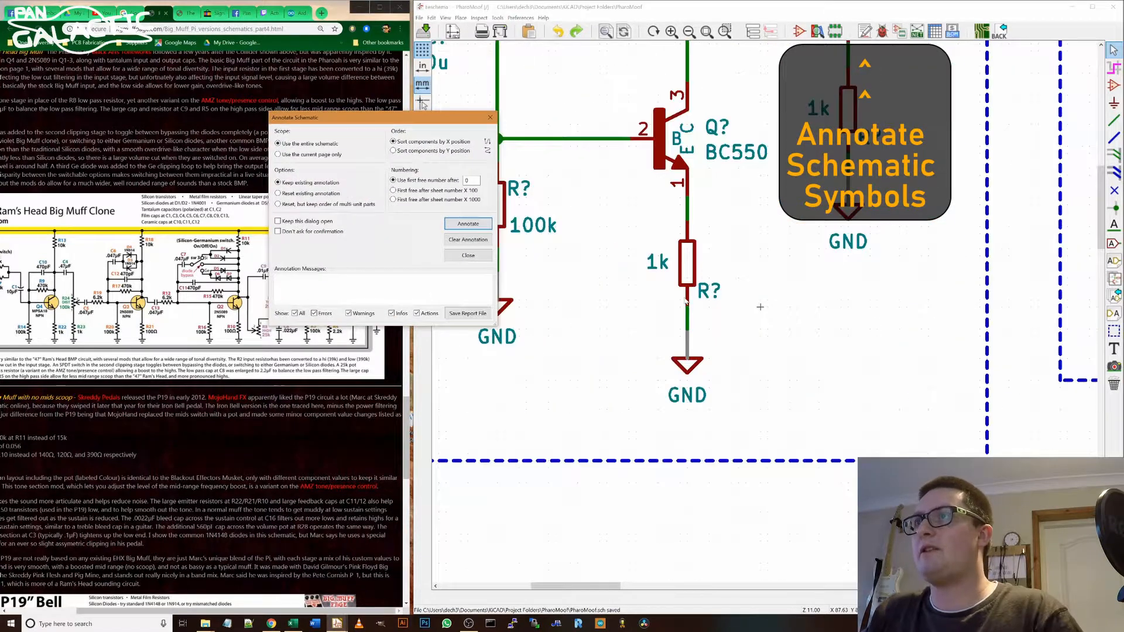
pyautogui.scroll(-2, 796, 293)
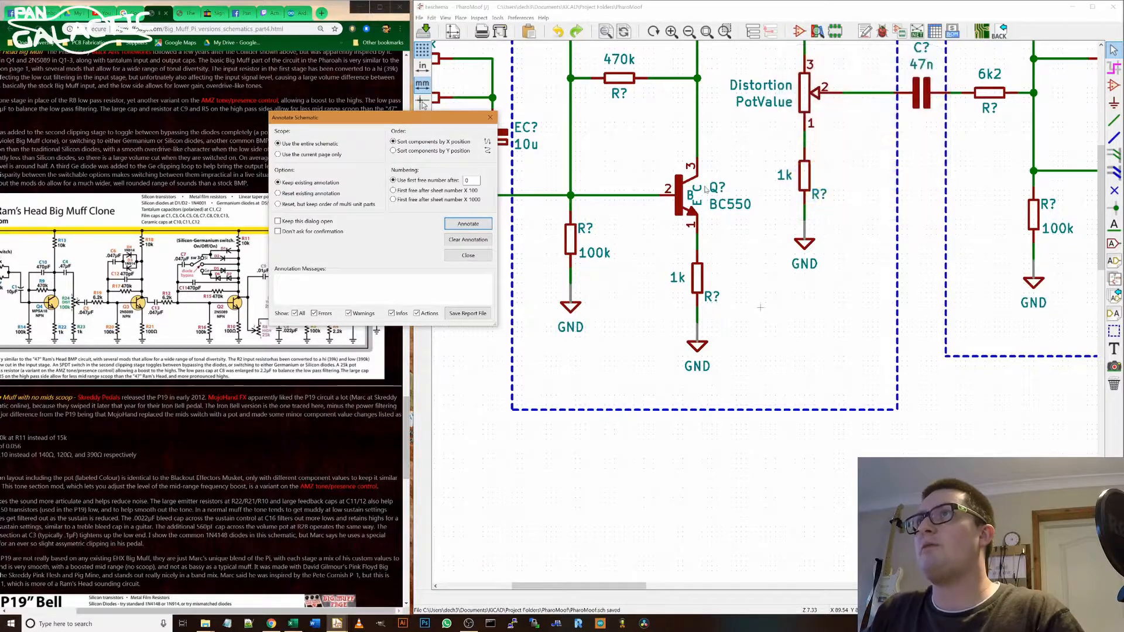
pyautogui.scroll(-1, 854, 295)
pyautogui.scroll(4, 854, 294)
pyautogui.scroll(-4, 705, 319)
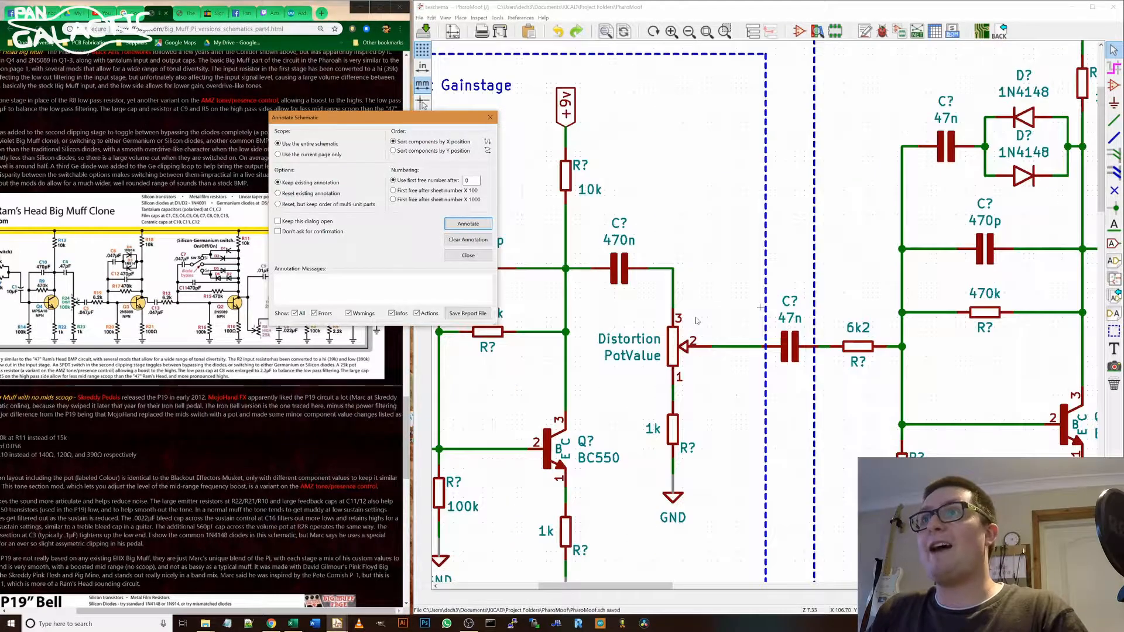
pyautogui.scroll(-2, 707, 316)
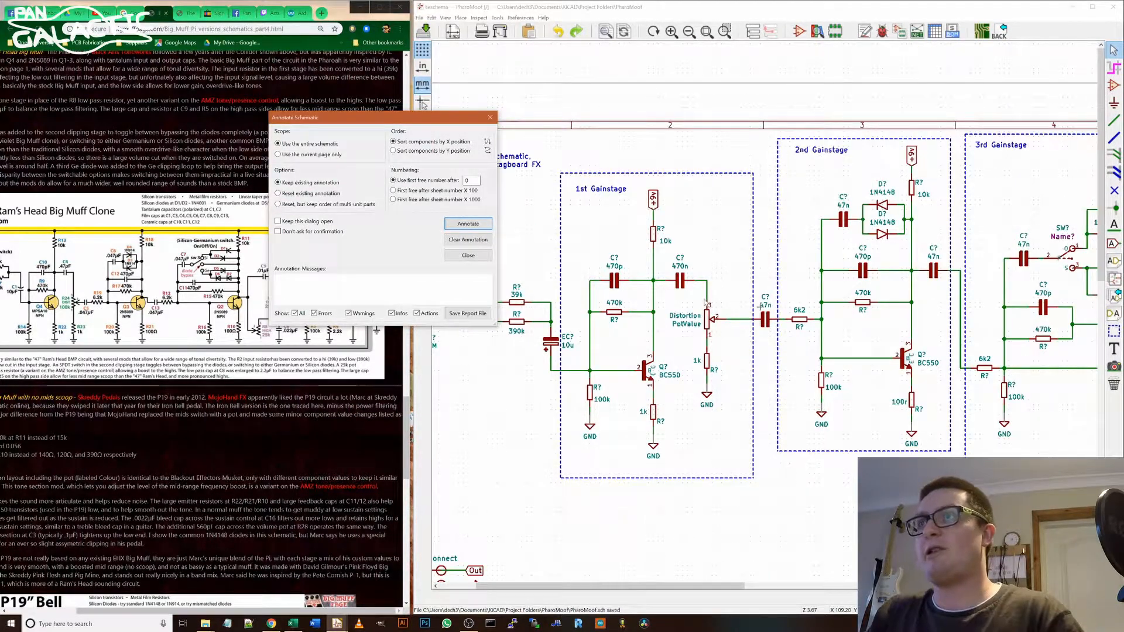
pyautogui.scroll(-2, 705, 307)
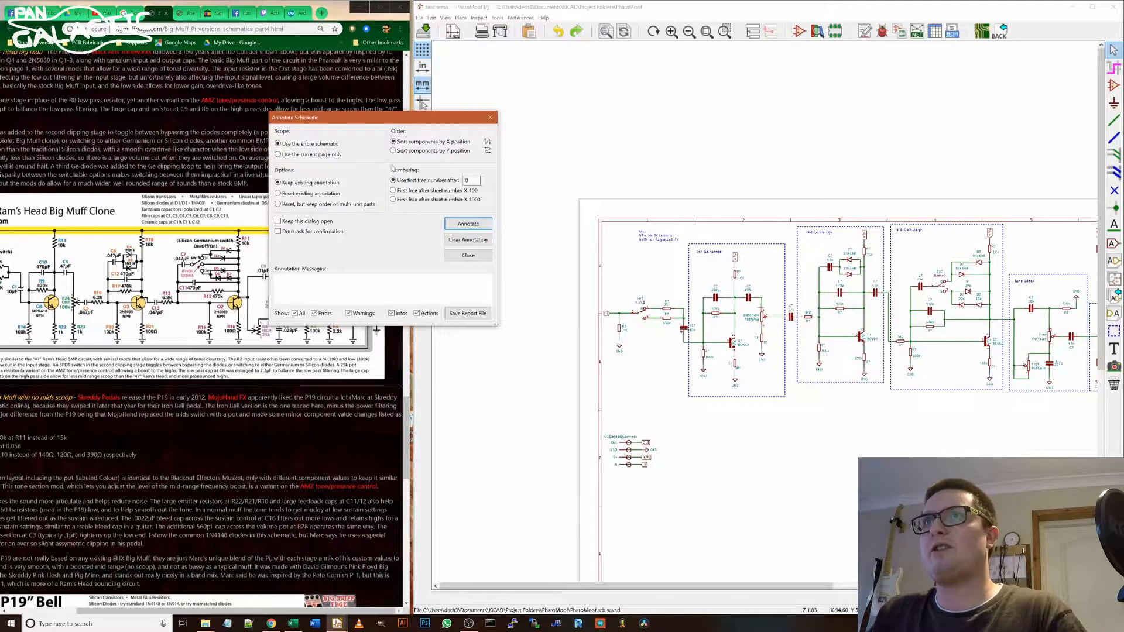
# Step: Annotate the entire schematic with components sorted by X position, keeping the existing annotation and using the first free number after 0
pyautogui.click(393, 141)
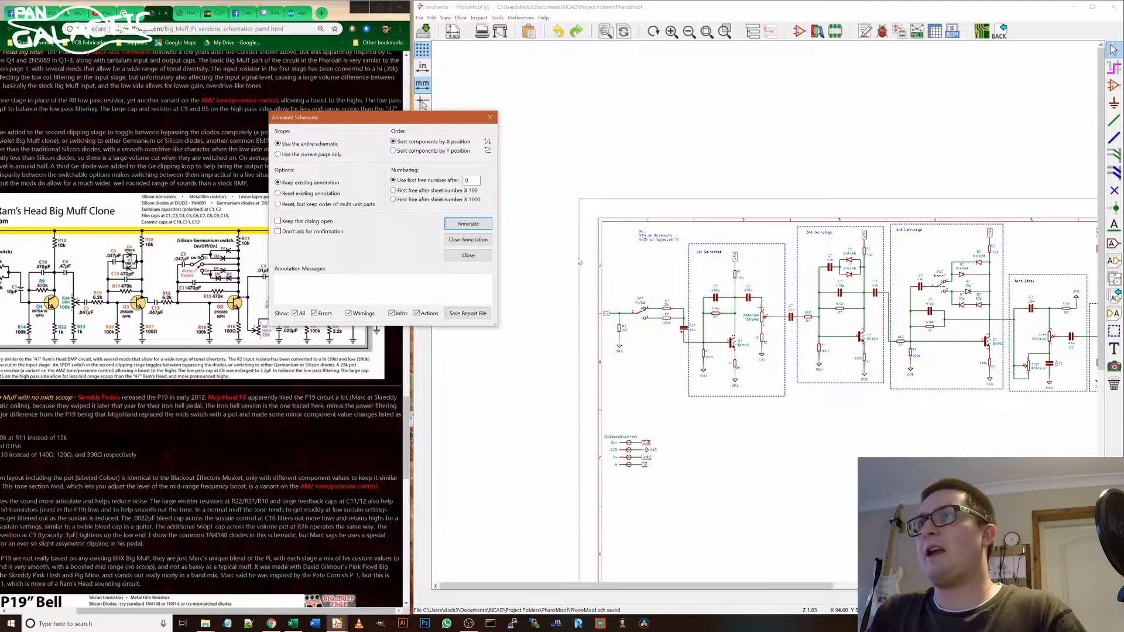
pyautogui.click(277, 193)
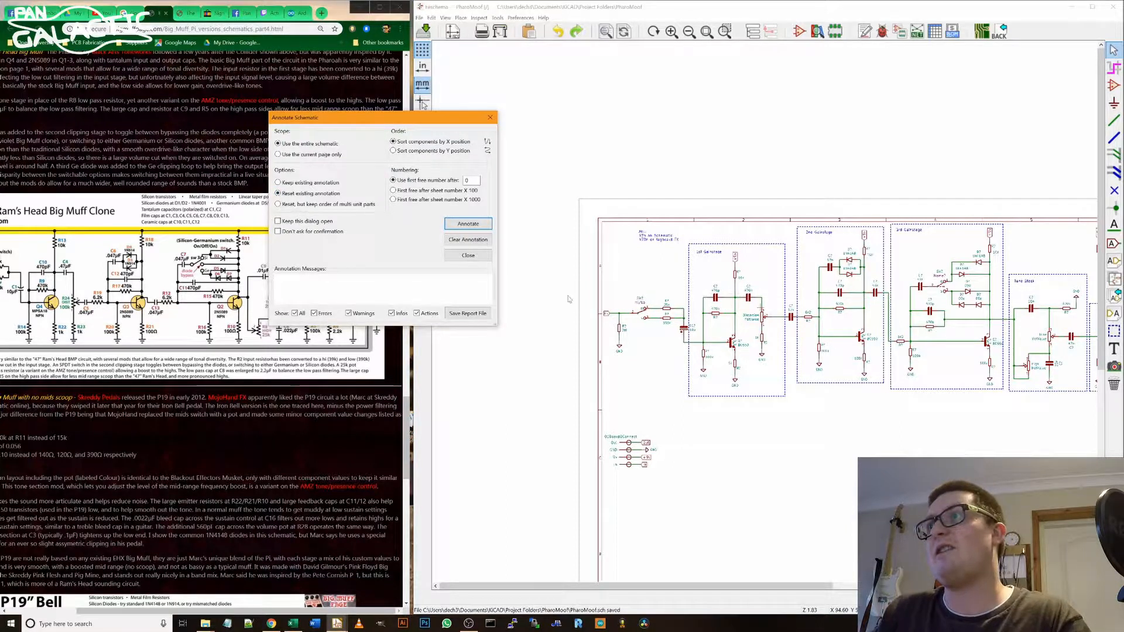
pyautogui.click(278, 182)
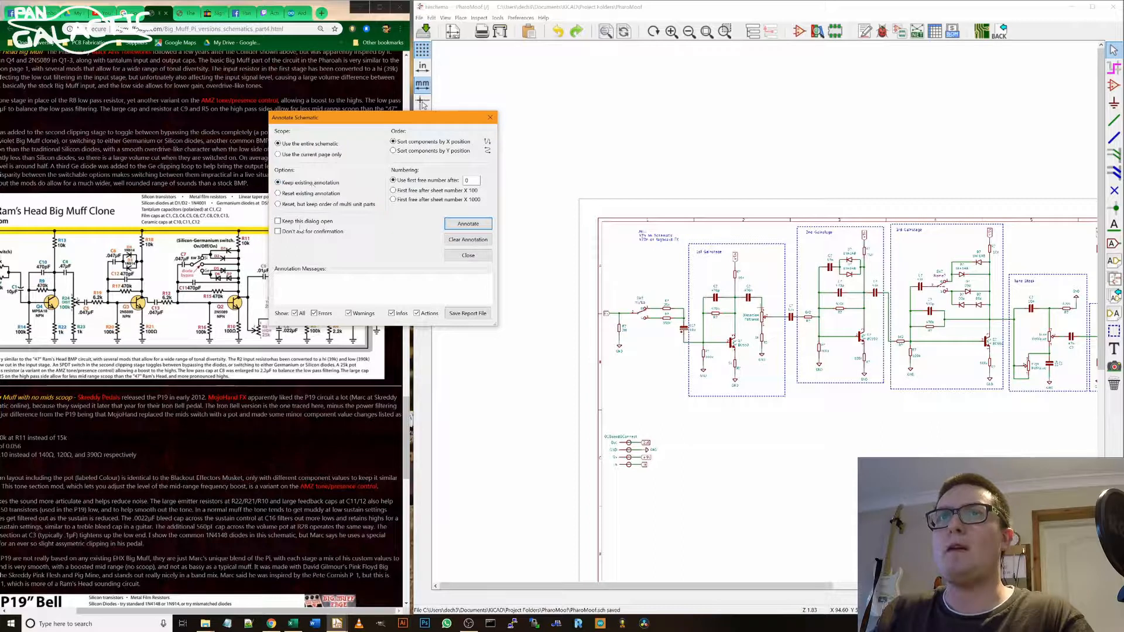
pyautogui.click(472, 226)
# Step: Examine the reference designators from the Hi/Lo input switch through the gainstages, and bring the Pharo reference circuit fully into view for comparison
pyautogui.scroll(5, 760, 308)
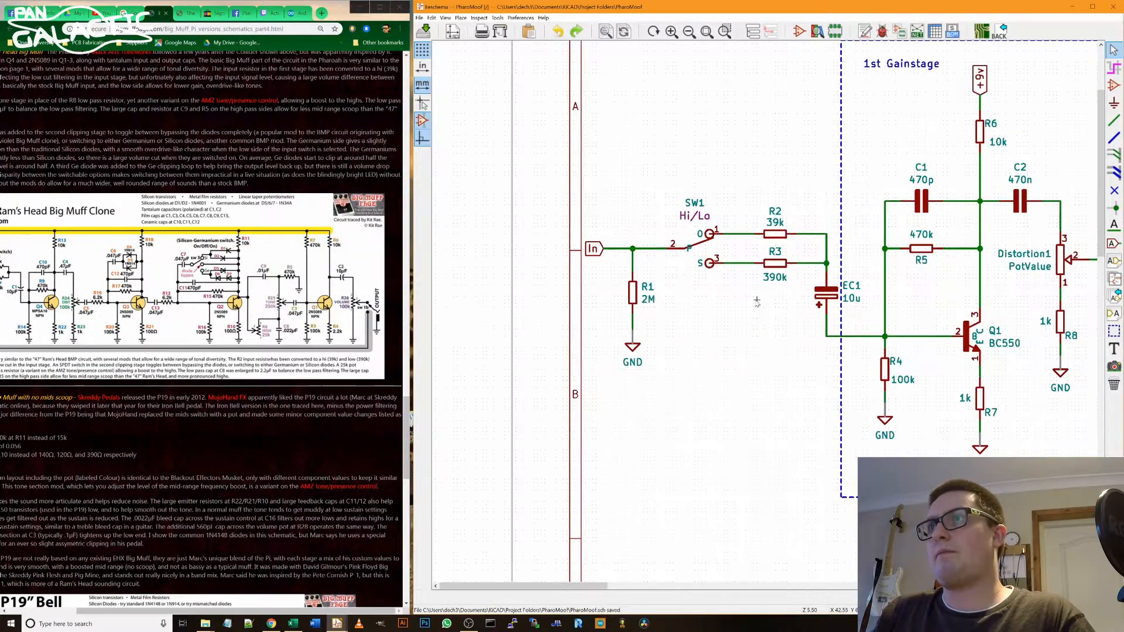
pyautogui.scroll(-1, 761, 308)
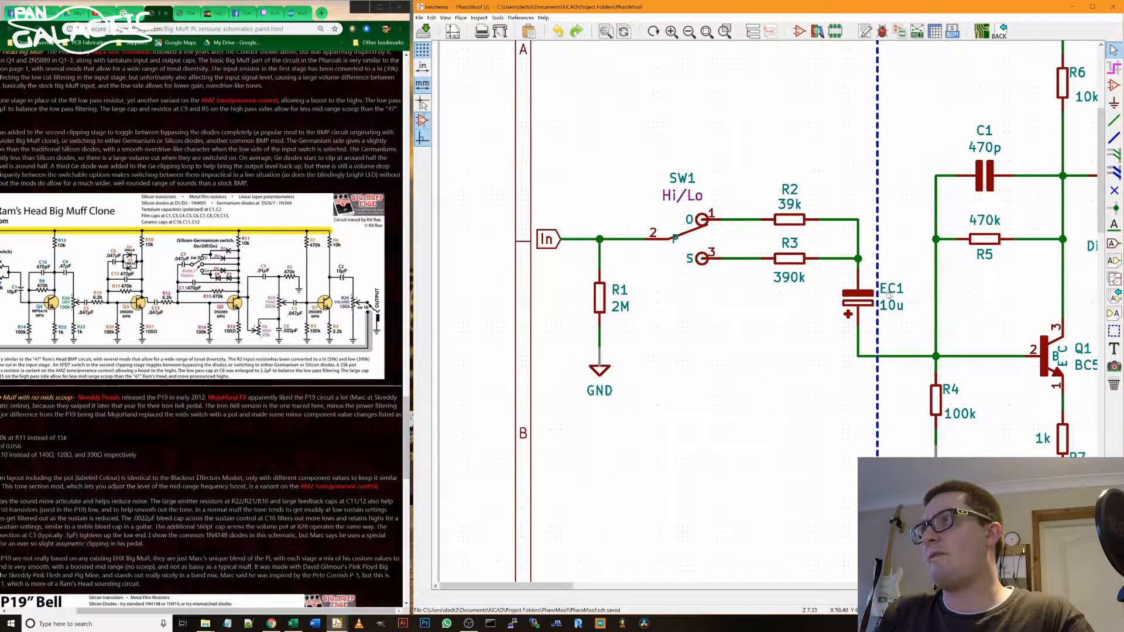
pyautogui.moveTo(888, 294); pyautogui.dragTo(721, 309, button='middle')
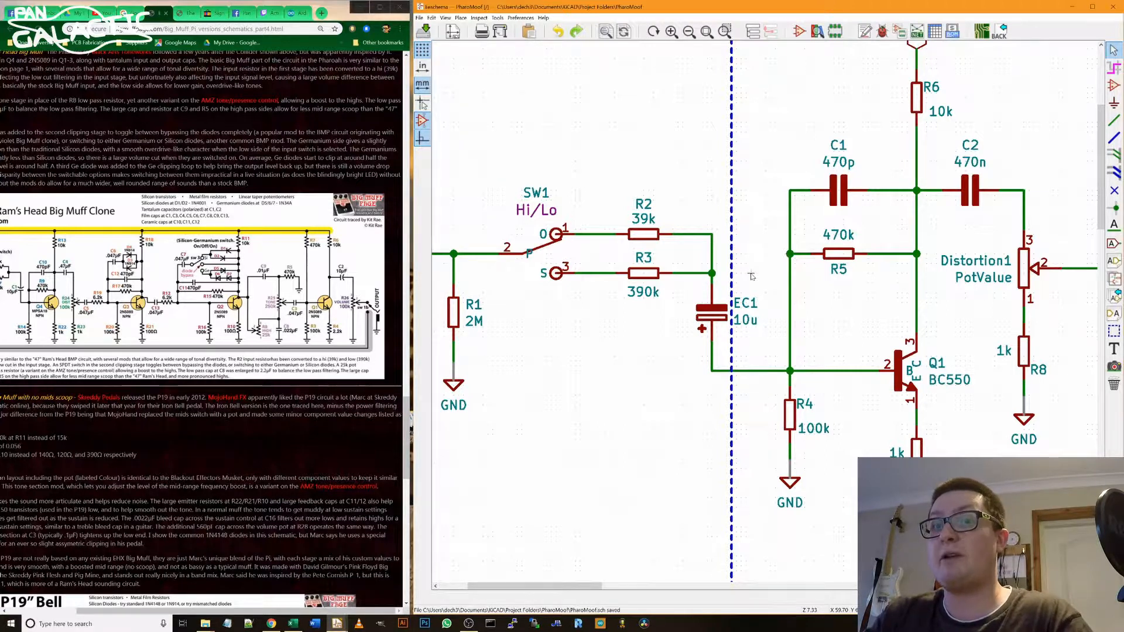
pyautogui.scroll(-4, 752, 276)
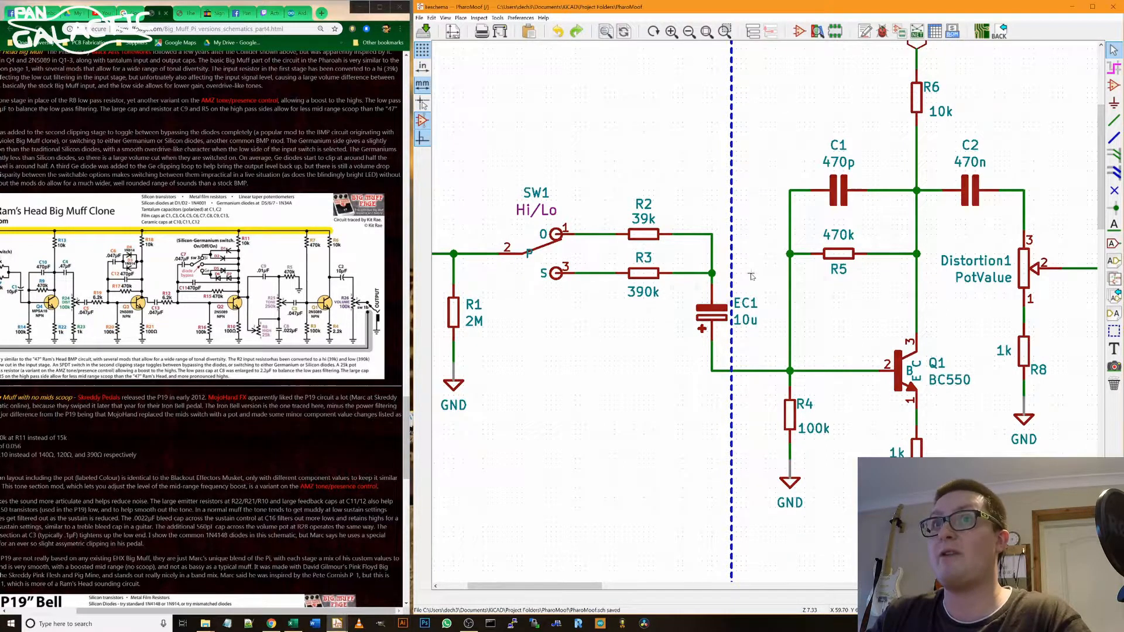
pyautogui.scroll(2, 653, 301)
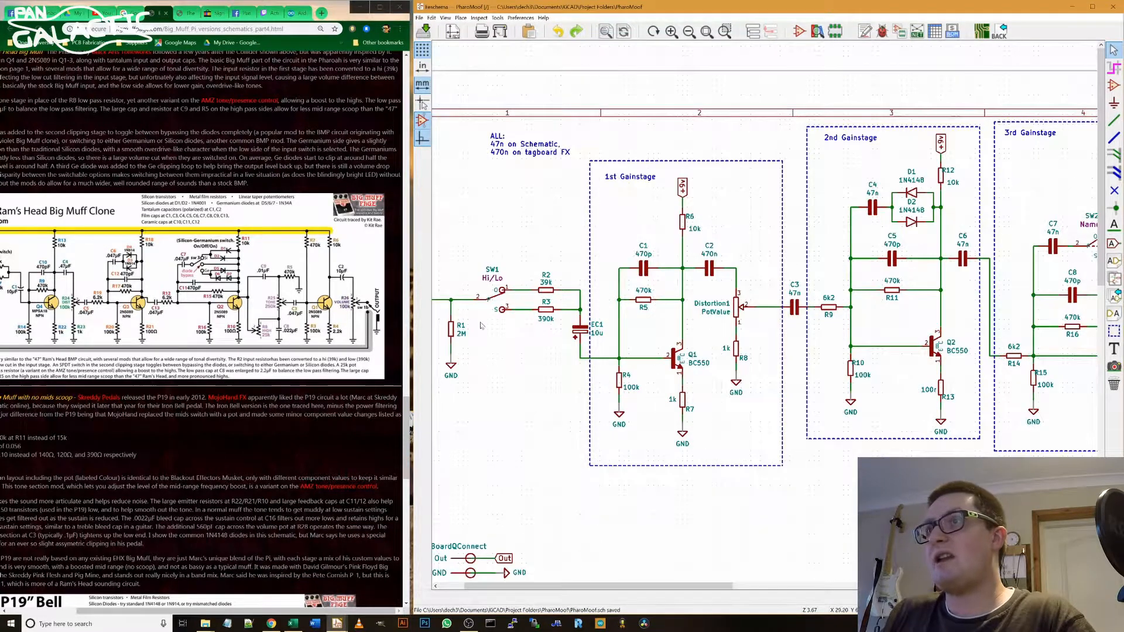
pyautogui.scroll(-1, 529, 313)
pyautogui.scroll(-1, 206, 312)
pyautogui.scroll(1, 206, 312)
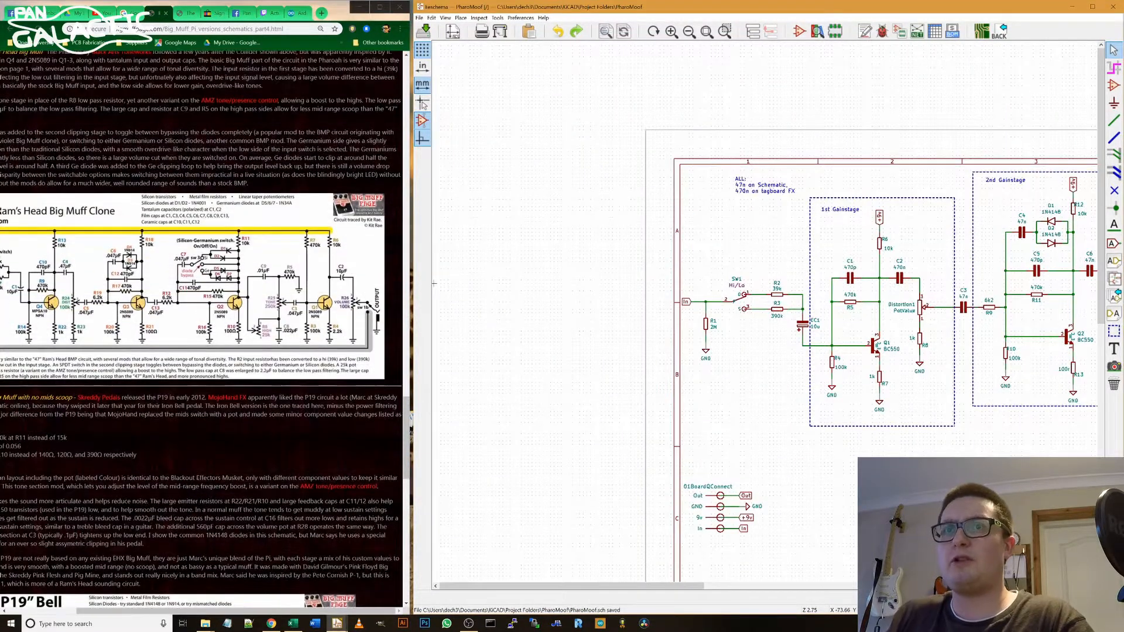
pyautogui.moveTo(202, 611); pyautogui.dragTo(104, 612)
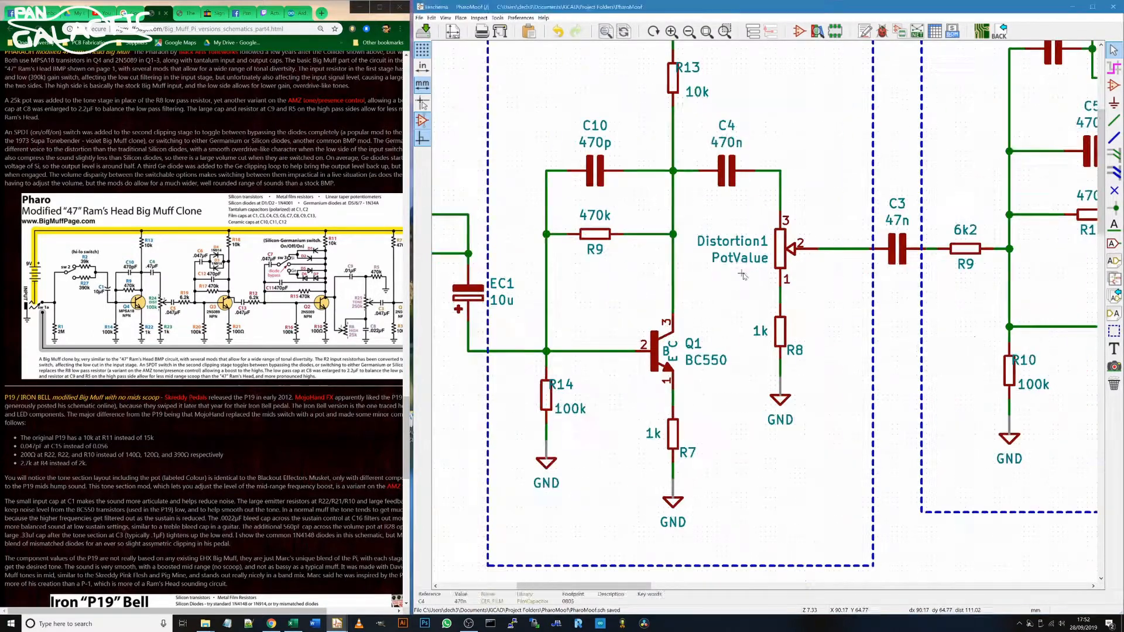
pyautogui.scroll(-1, 742, 275)
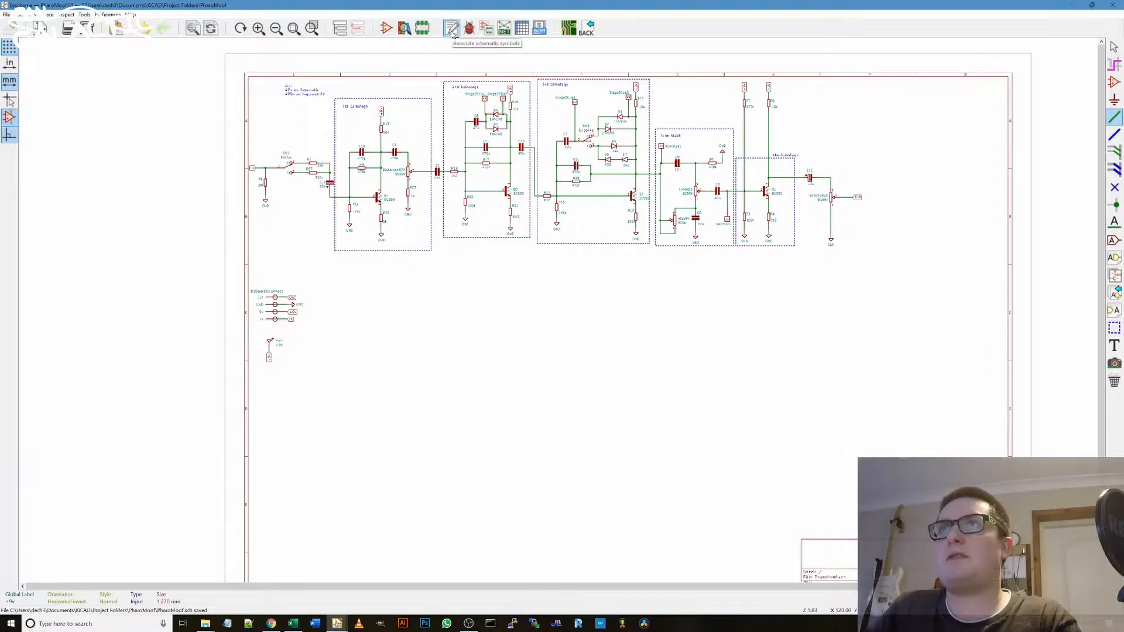
# Step: Run the electrical rules check on the schematic
pyautogui.click(470, 29)
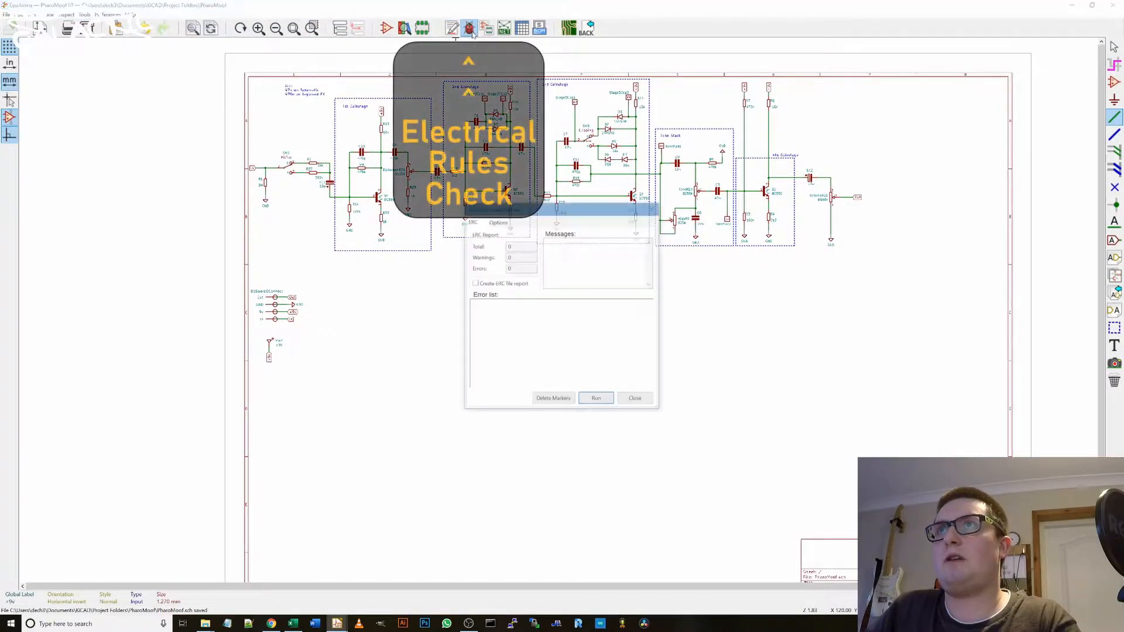
pyautogui.scroll(3, 590, 180)
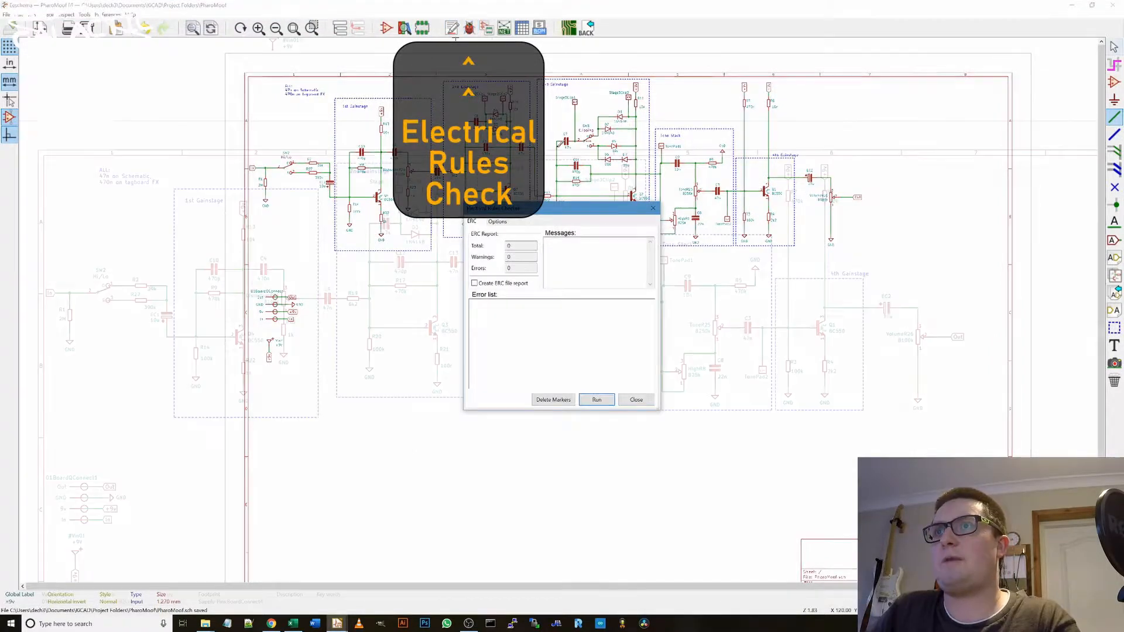
pyautogui.click(598, 400)
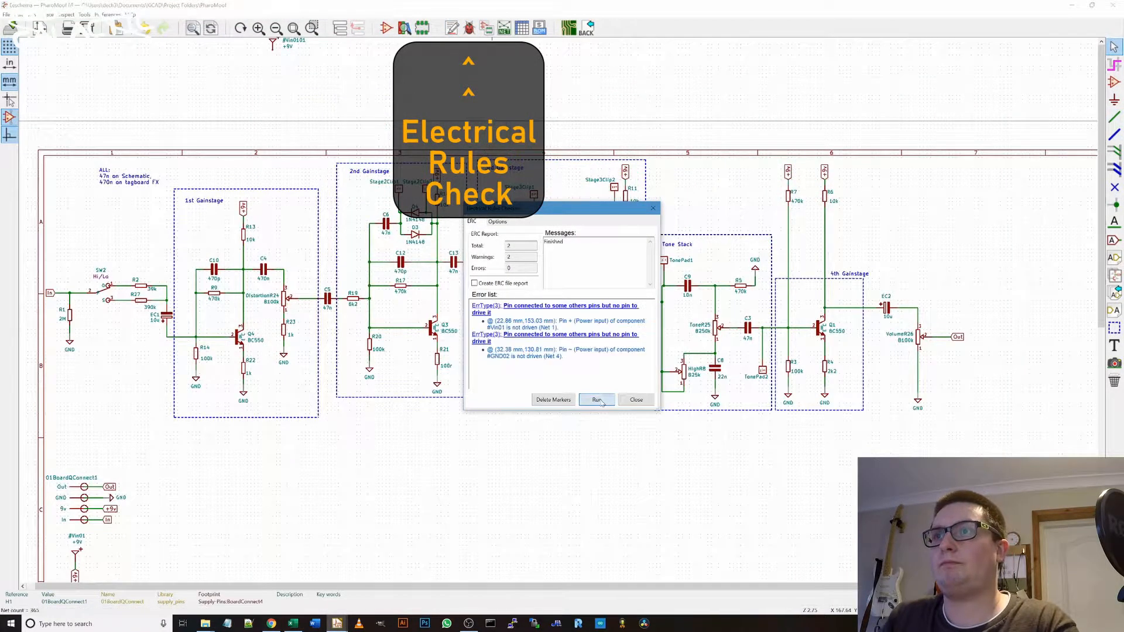
# Step: Inspect the places flagged by the rules check at the +9V power symbol and the board connector's GND line
pyautogui.click(526, 310)
pyautogui.moveTo(546, 212); pyautogui.dragTo(315, 174)
pyautogui.scroll(5, 553, 306)
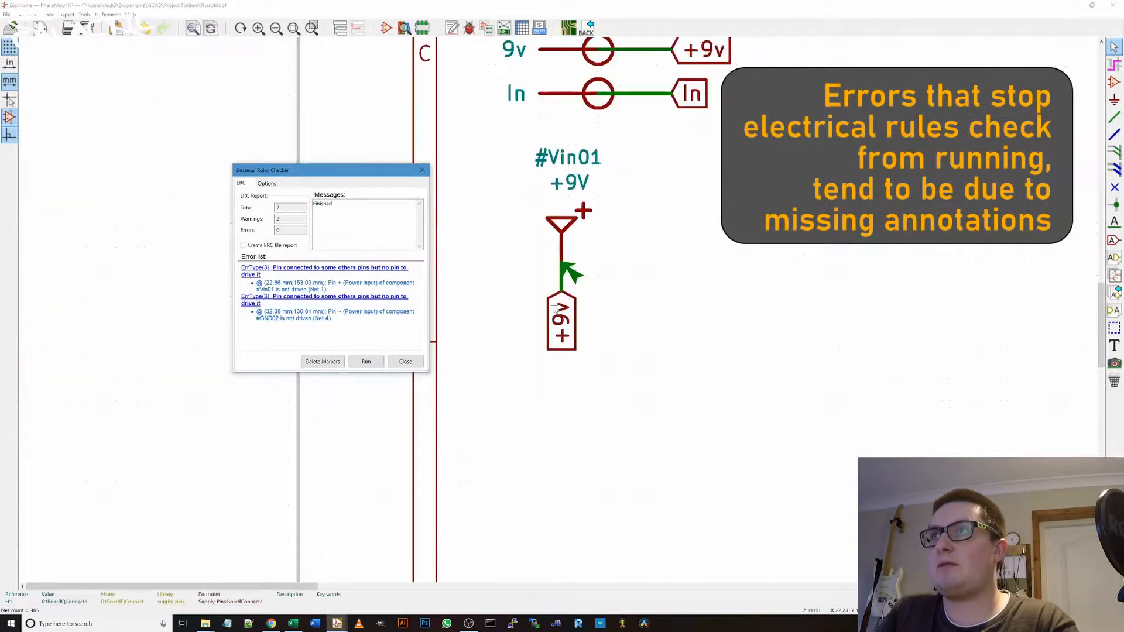
pyautogui.scroll(3, 562, 275)
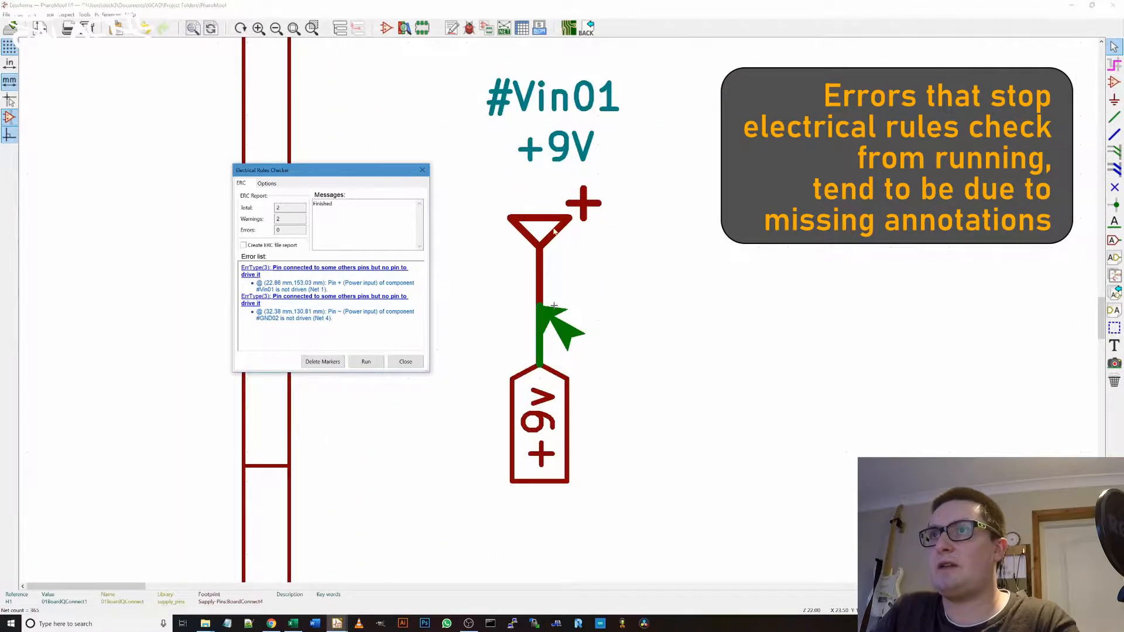
pyautogui.scroll(-3, 555, 232)
pyautogui.click(311, 298)
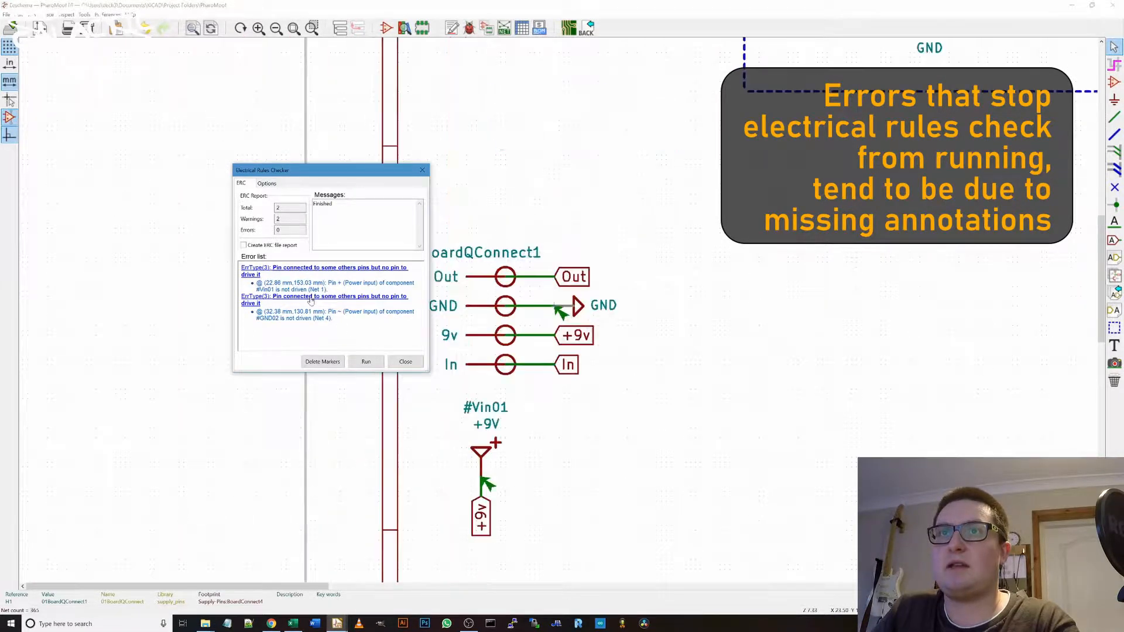
pyautogui.scroll(2, 619, 314)
pyautogui.scroll(1, 491, 319)
pyautogui.scroll(-1, 554, 308)
pyautogui.scroll(1, 554, 308)
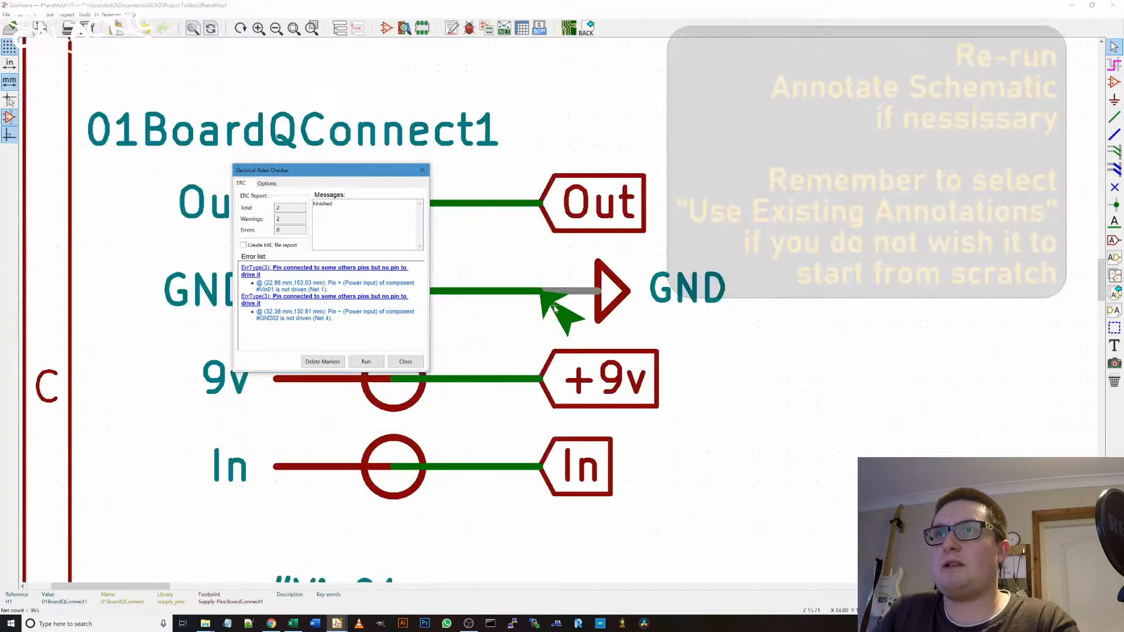
# Step: Delete the electrical rules check markers from the schematic and close the checker
pyautogui.moveTo(374, 178); pyautogui.dragTo(366, 193)
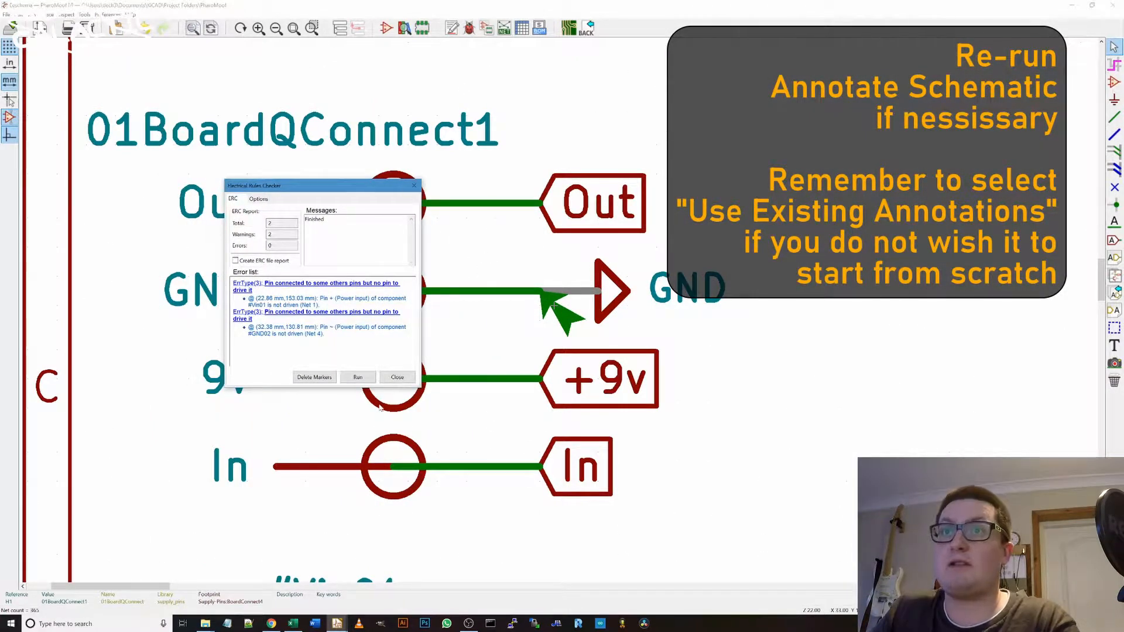
pyautogui.click(315, 378)
pyautogui.scroll(-3, 551, 307)
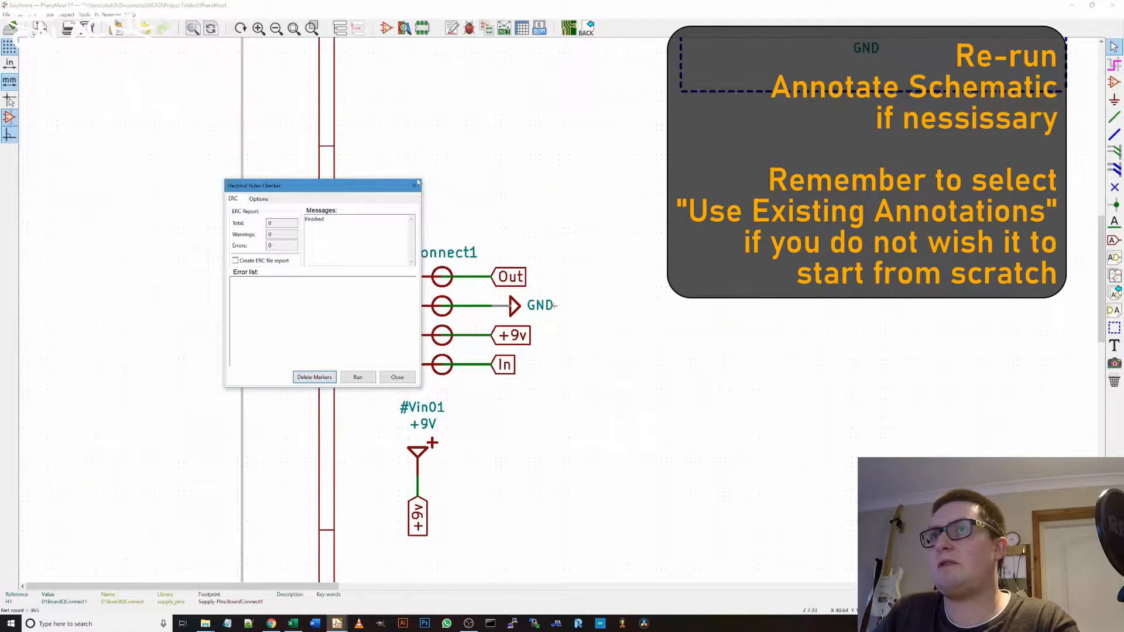
pyautogui.click(415, 185)
# Step: Delete the stray +9V power symbol lying outside the sheet border above the schematic
pyautogui.scroll(-8, 594, 297)
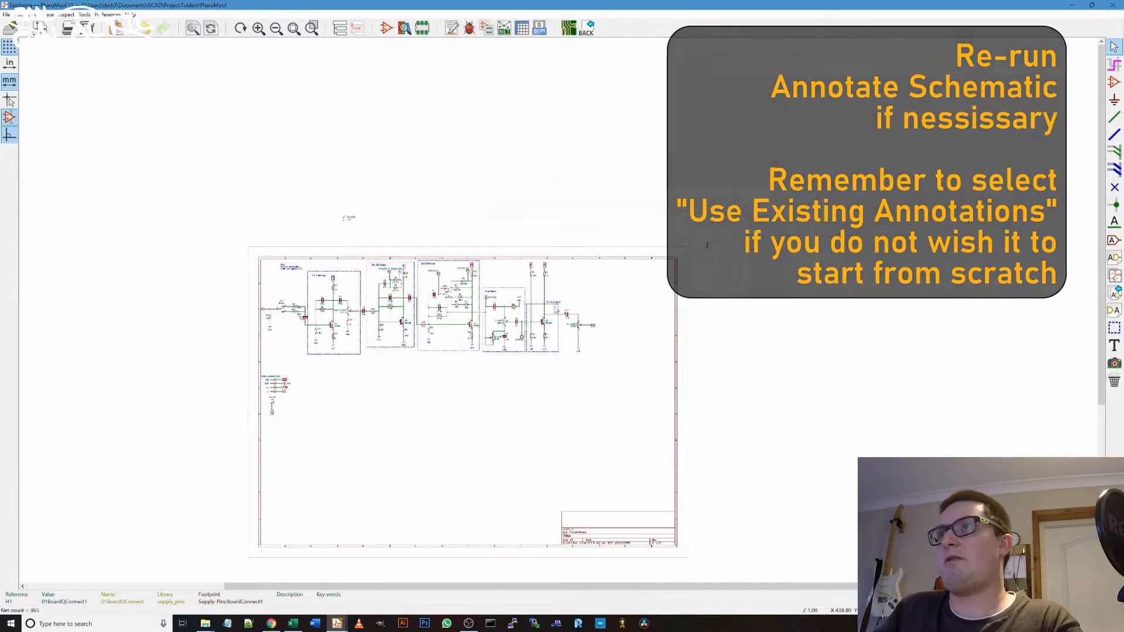
pyautogui.scroll(3, 556, 309)
pyautogui.moveTo(135, 112); pyautogui.dragTo(237, 171)
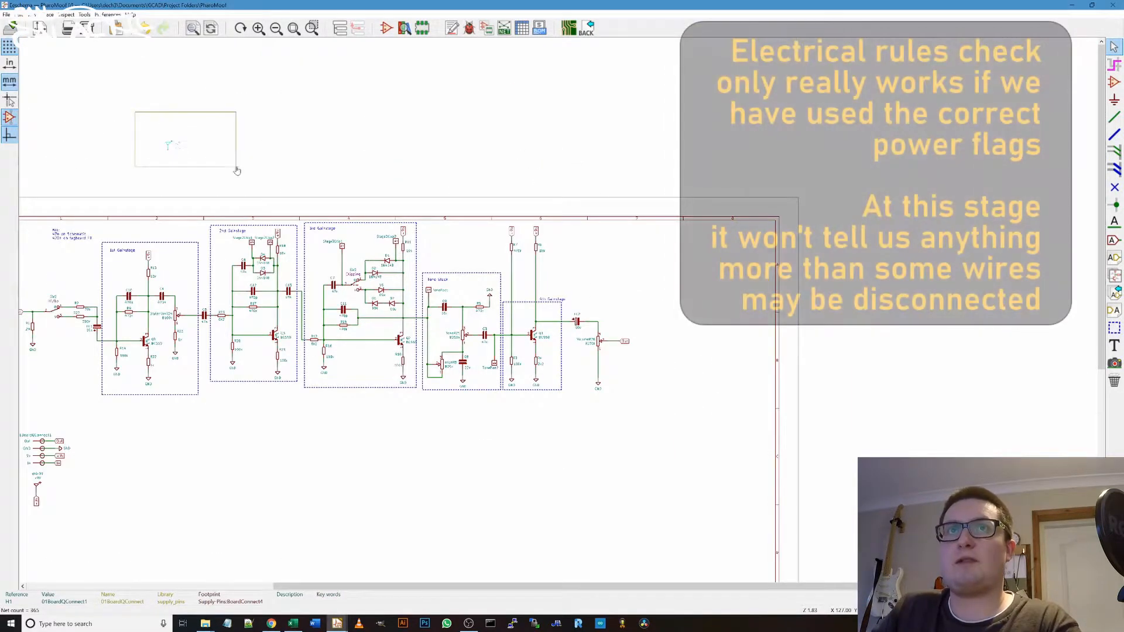
pyautogui.press('Delete')
# Step: Review the whole schematic and the input section around the Hi/Lo switch
pyautogui.scroll(-2, 238, 170)
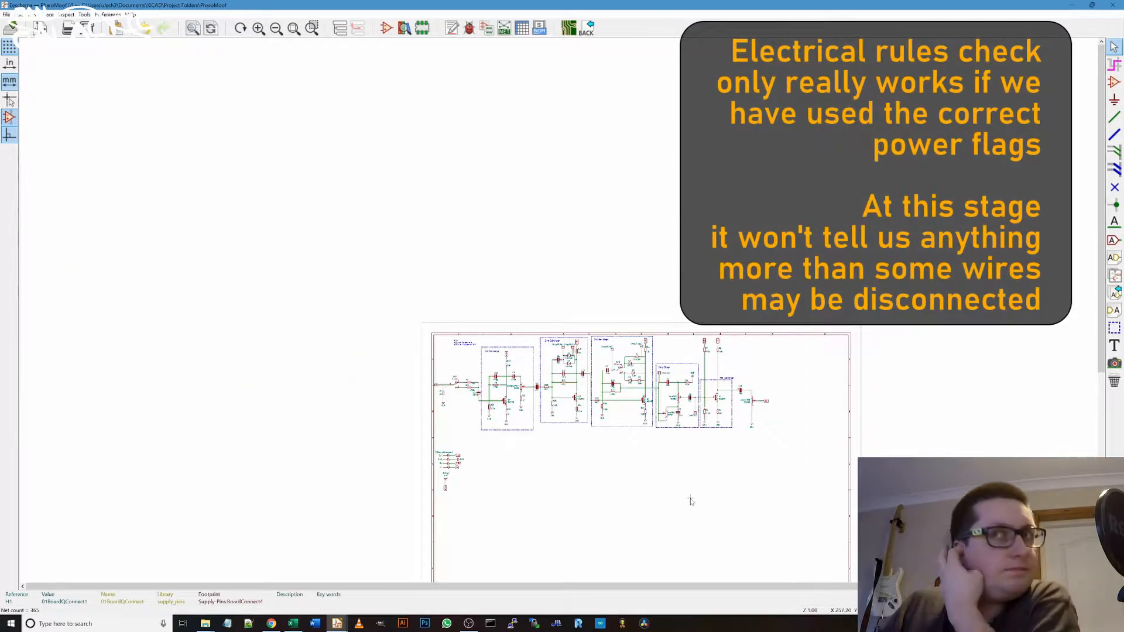
pyautogui.scroll(2, 690, 500)
pyautogui.scroll(-1, 534, 279)
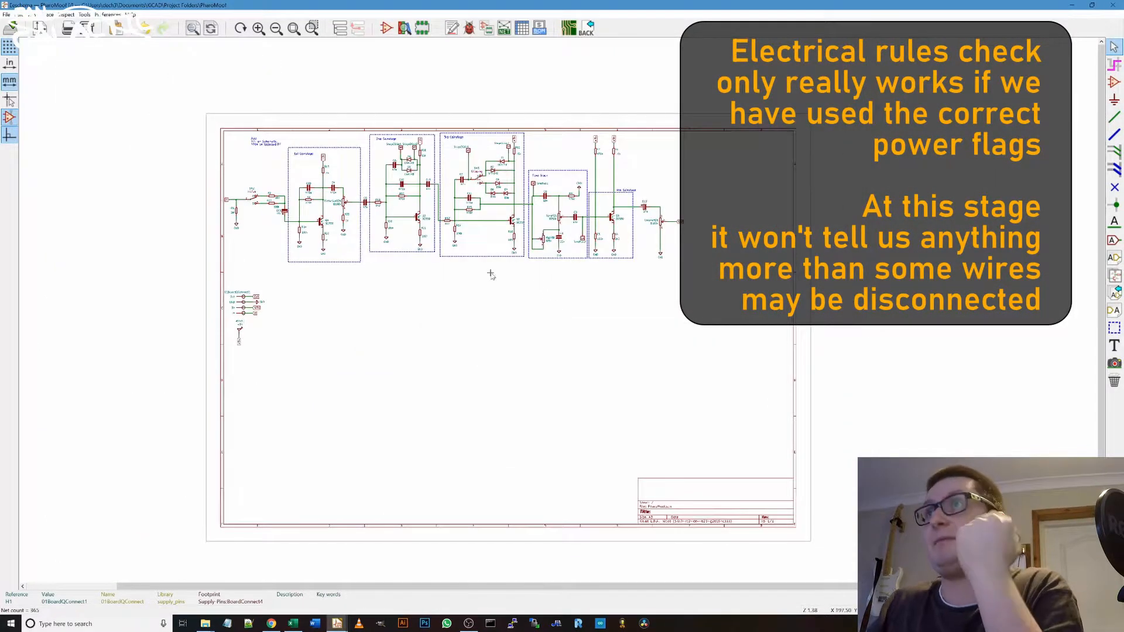
pyautogui.scroll(2, 491, 274)
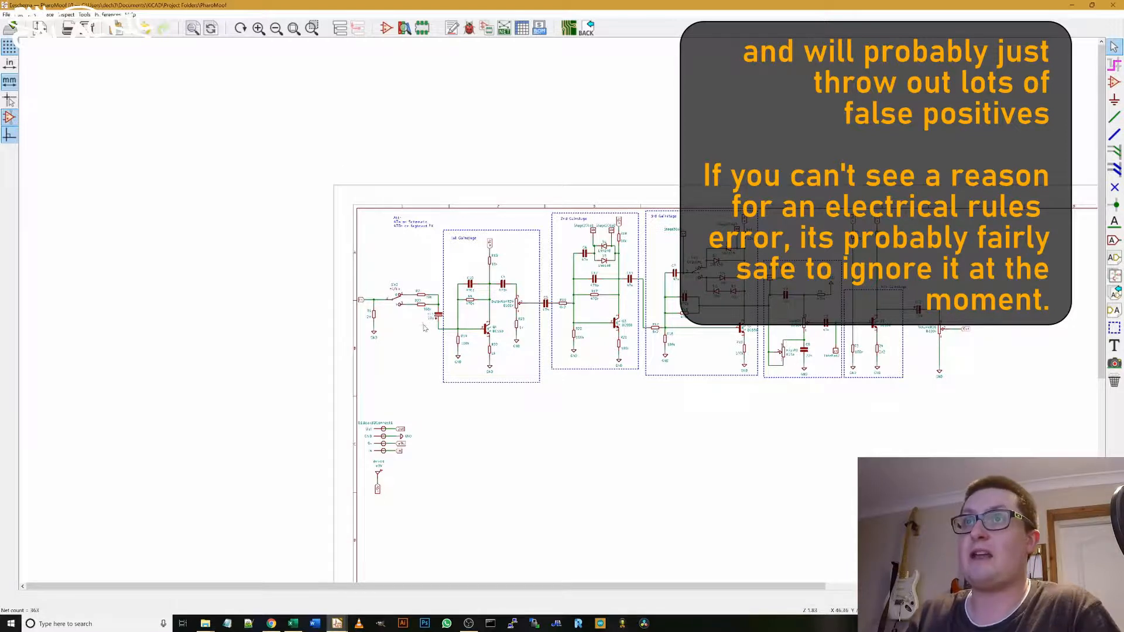
pyautogui.scroll(5, 426, 325)
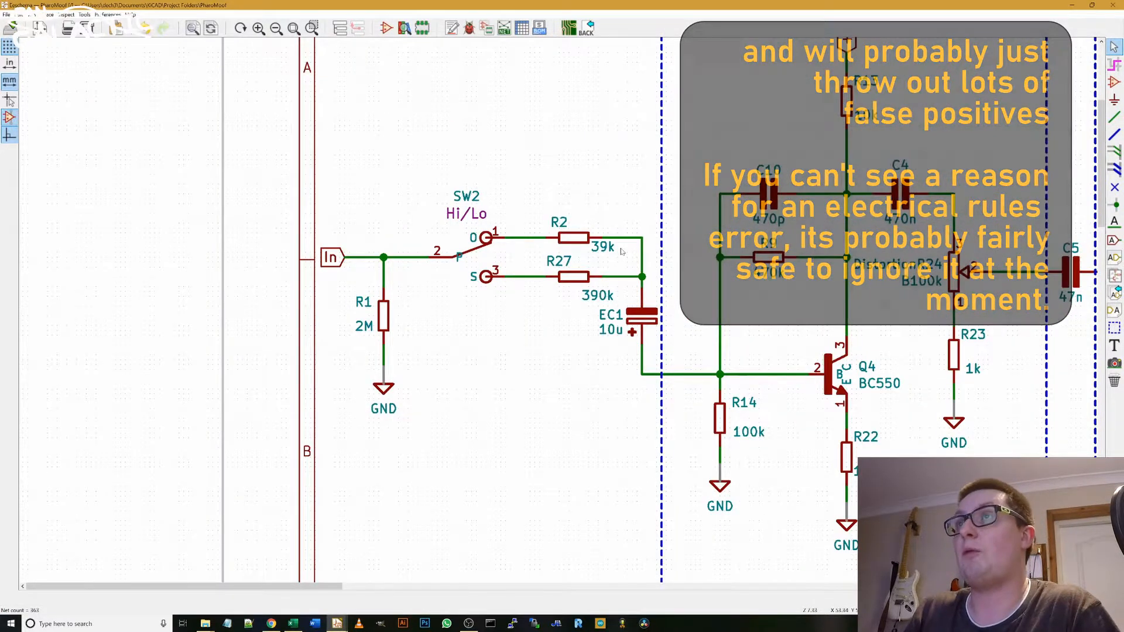
pyautogui.scroll(-3, 549, 251)
pyautogui.scroll(-3, 619, 302)
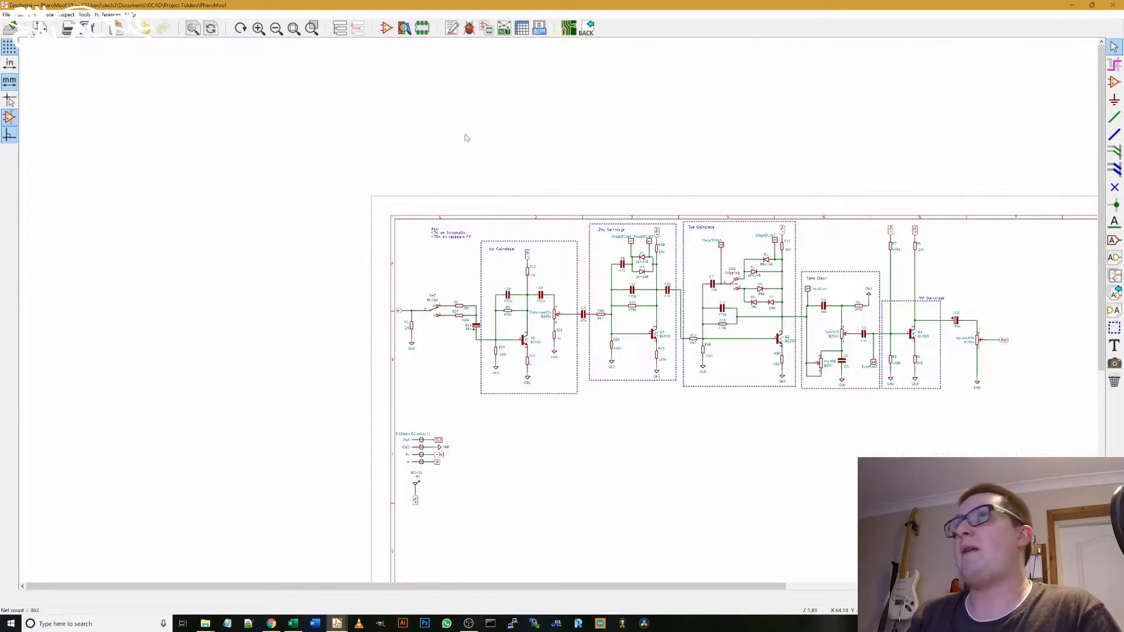
# Step: Open the footprint assignment, accept converting the legacy footprint entries to the LIB_ID format, and dismiss the conversion error report
pyautogui.click(486, 29)
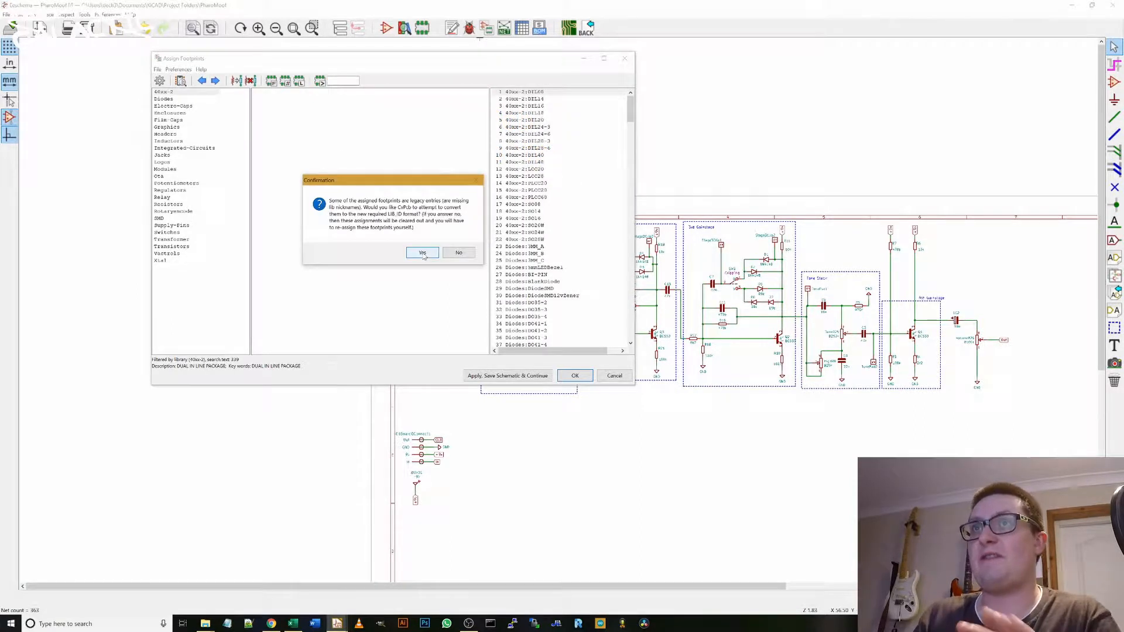
pyautogui.click(422, 253)
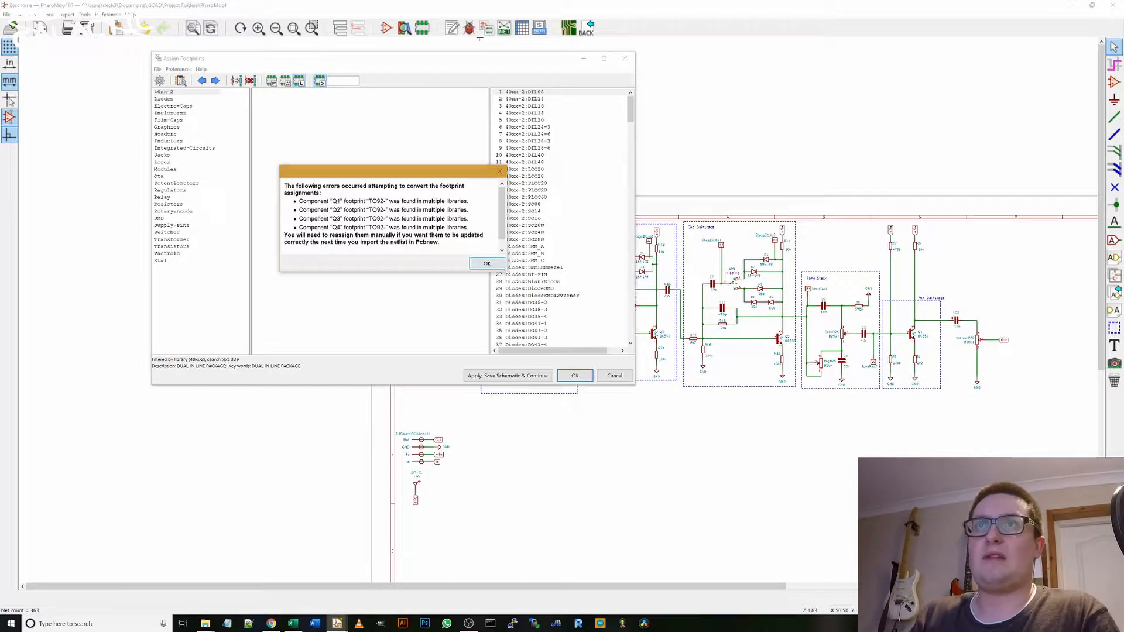
pyautogui.moveTo(320, 200); pyautogui.dragTo(450, 235)
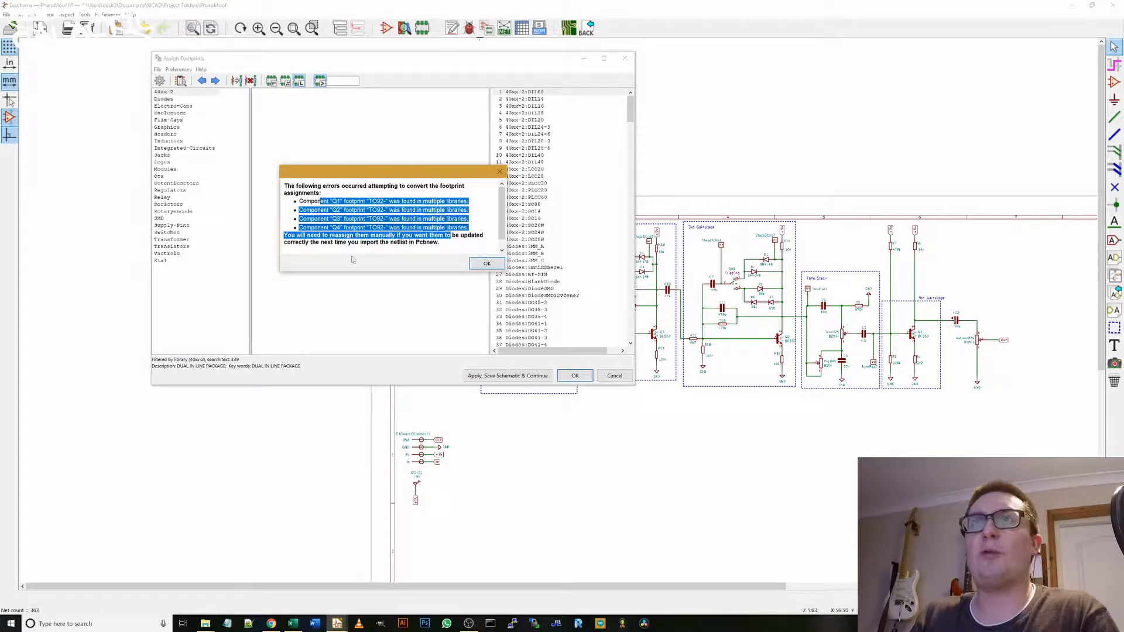
pyautogui.click(487, 265)
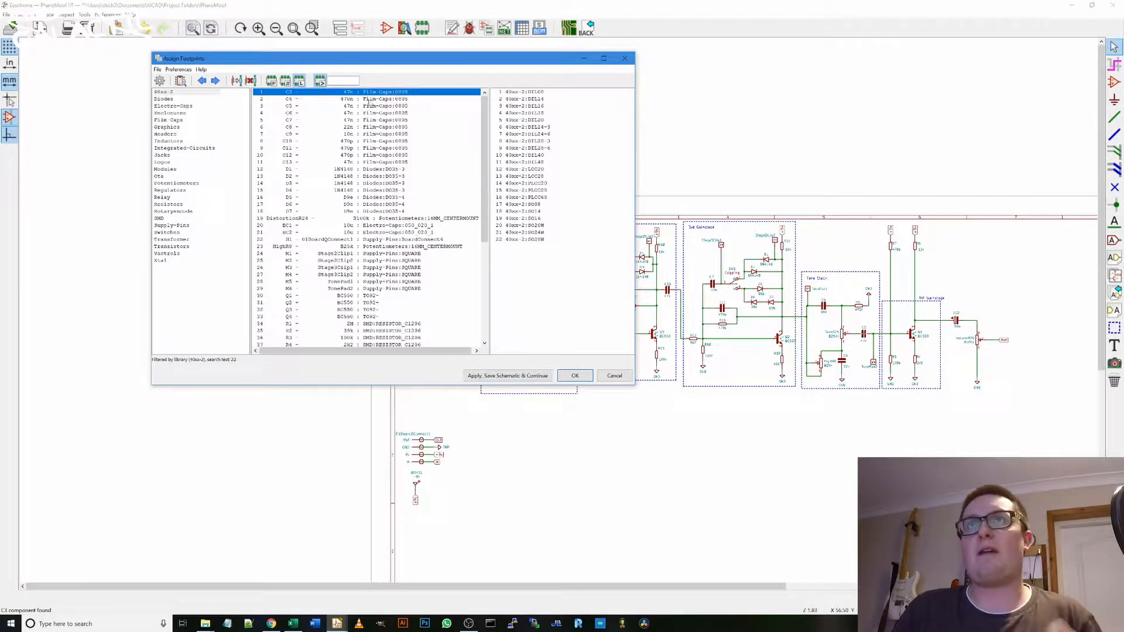
# Step: Examine the values and assigned footprints of film capacitors C4, C5 and C6 in the footprint assignment list
pyautogui.click(349, 100)
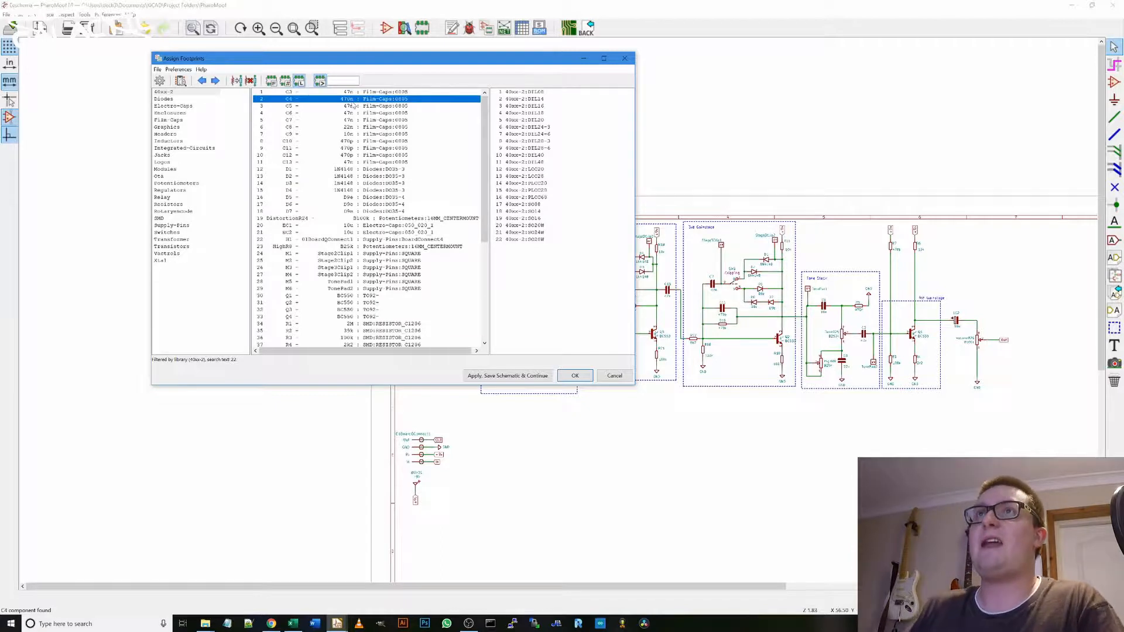
pyautogui.click(351, 107)
pyautogui.click(350, 115)
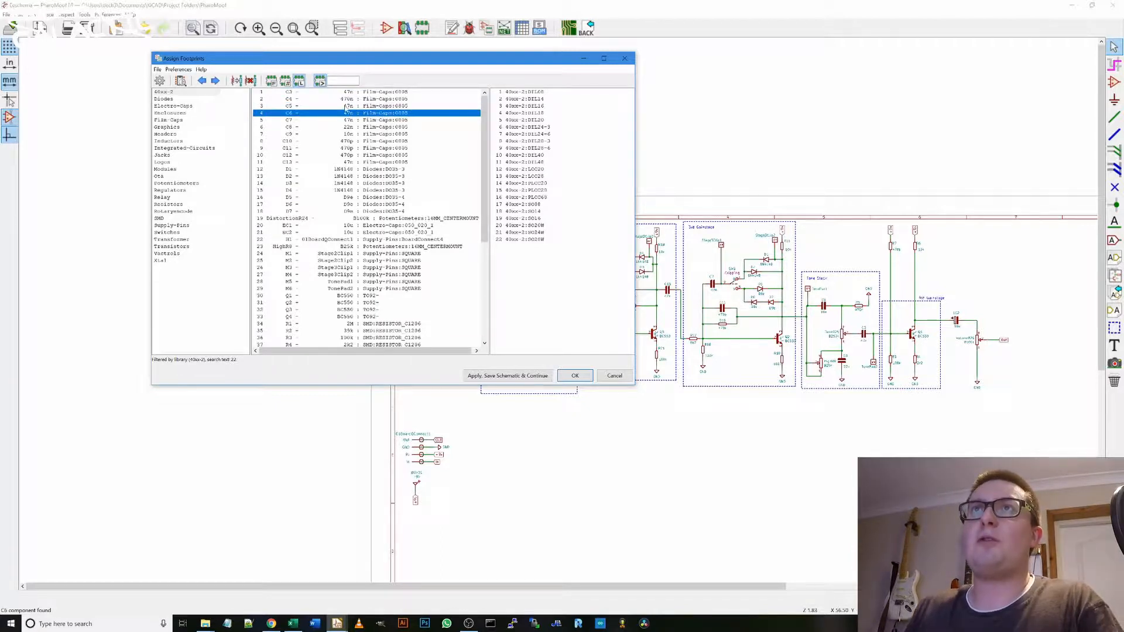
pyautogui.click(346, 106)
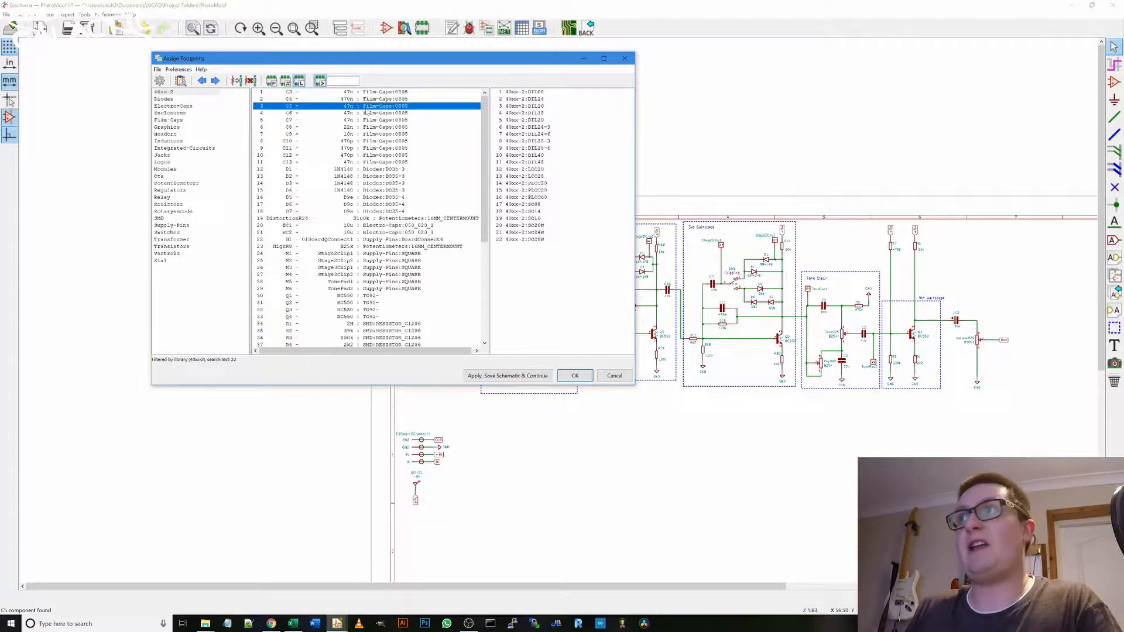
pyautogui.click(348, 99)
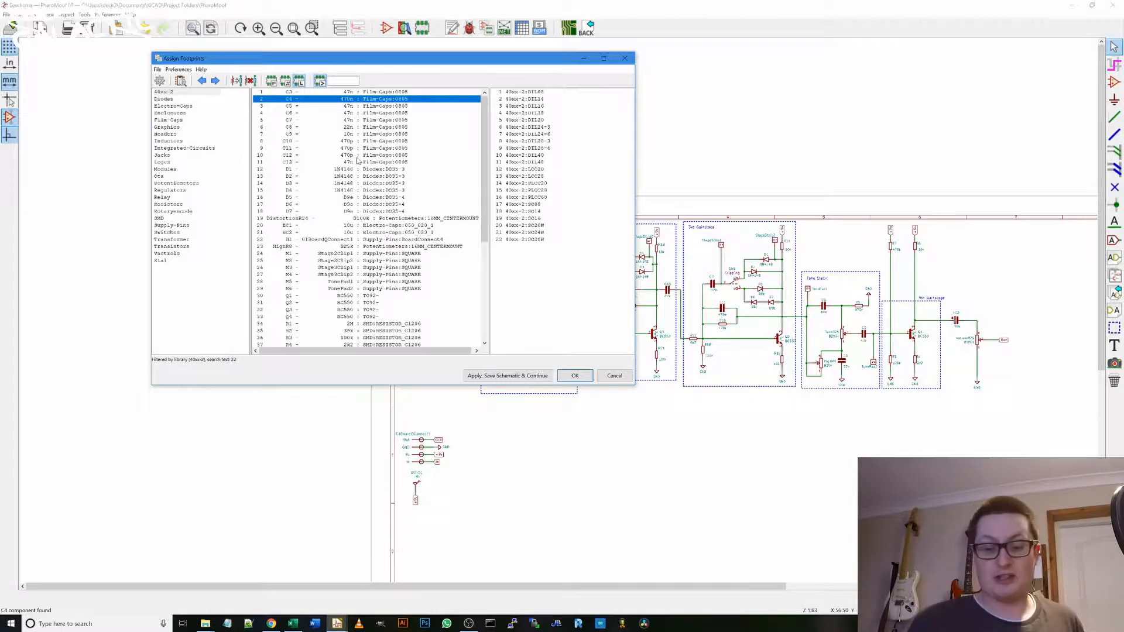
# Step: Preview the footprints currently assigned to capacitors C3 and C4 in the footprint viewer
pyautogui.click(347, 92)
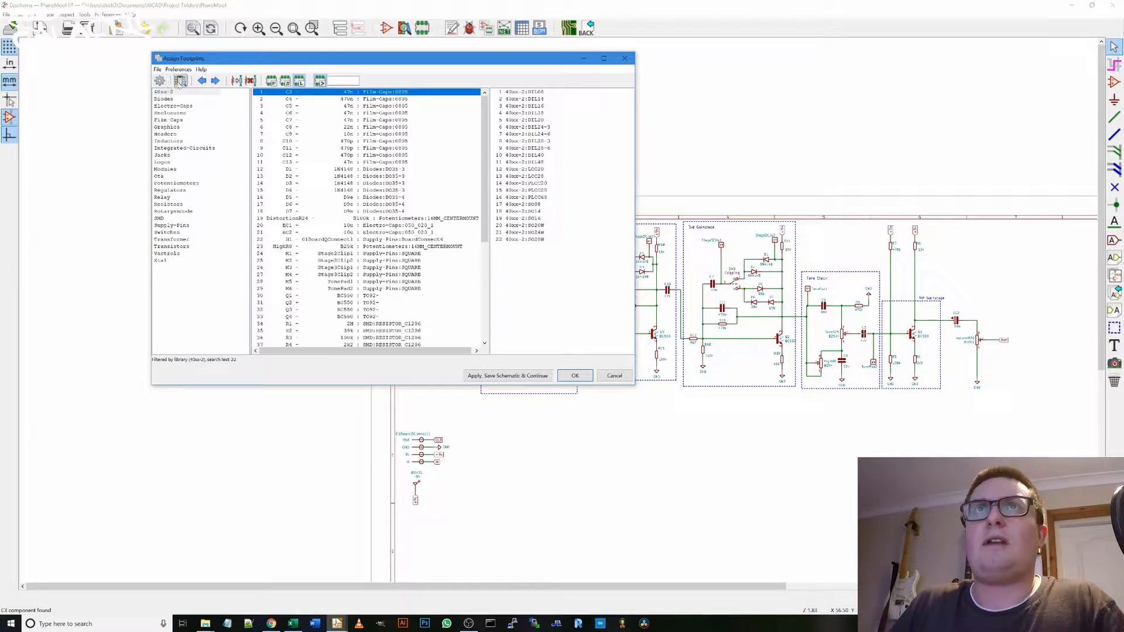
pyautogui.click(181, 82)
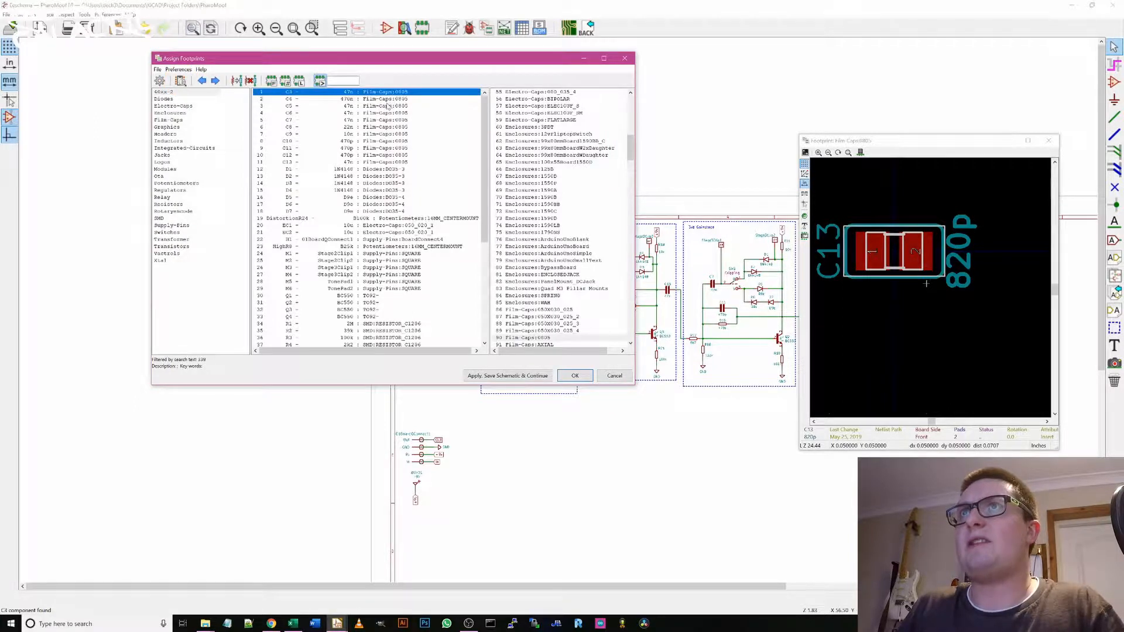
pyautogui.click(382, 99)
pyautogui.click(382, 92)
pyautogui.click(383, 100)
pyautogui.click(383, 93)
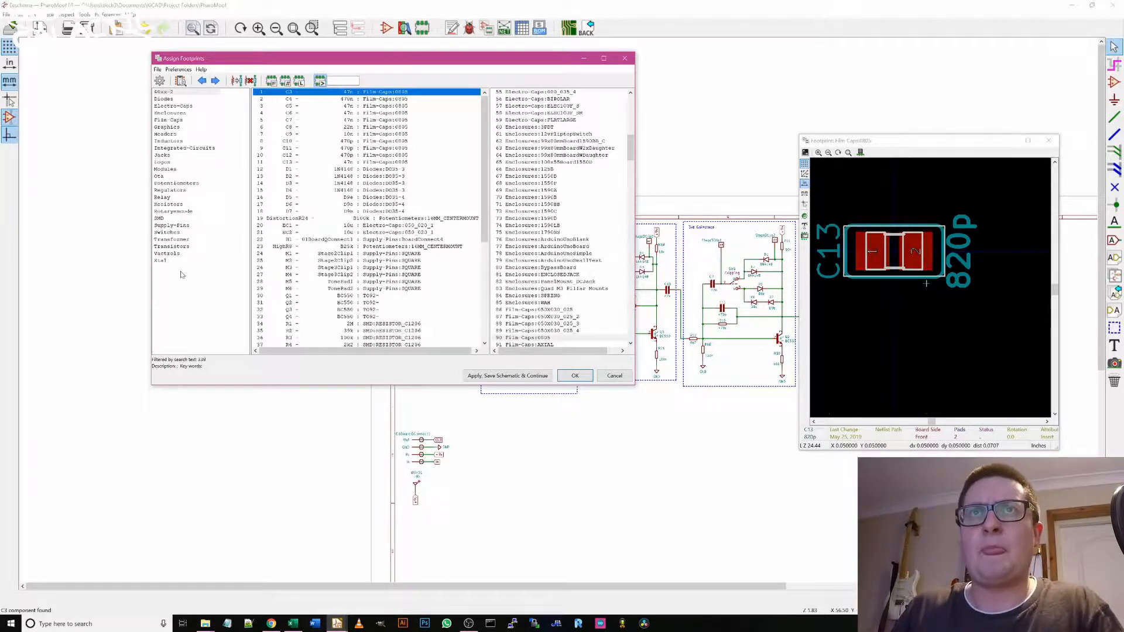
# Step: Filter the available footprints to the Film-Caps library and preview its entries from the first one through BOX_MED
pyautogui.click(173, 120)
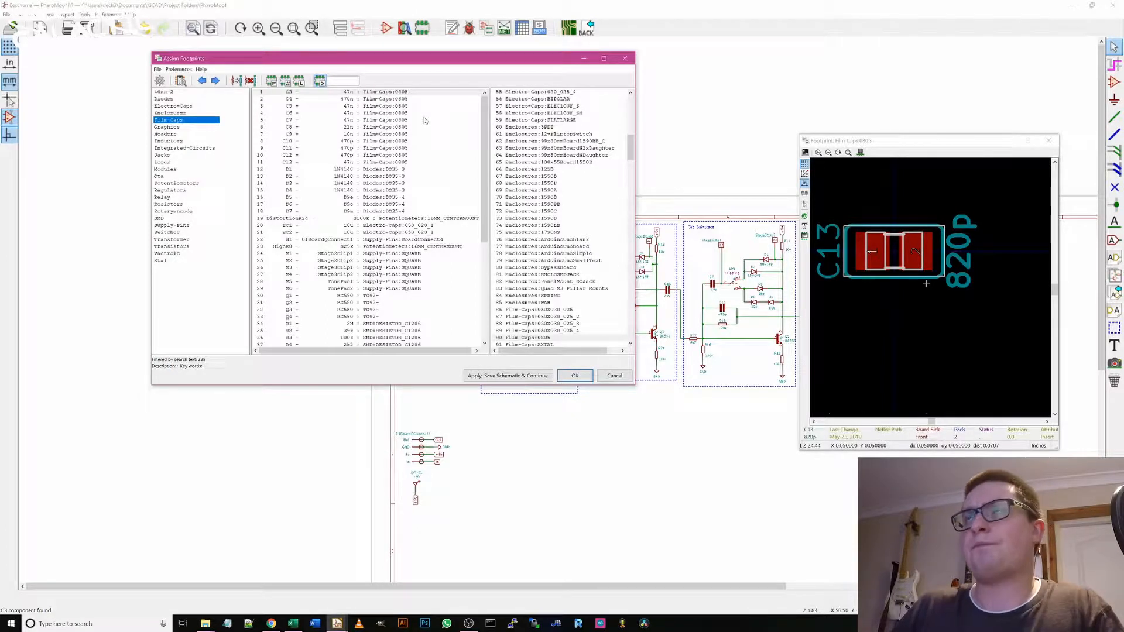
pyautogui.click(299, 80)
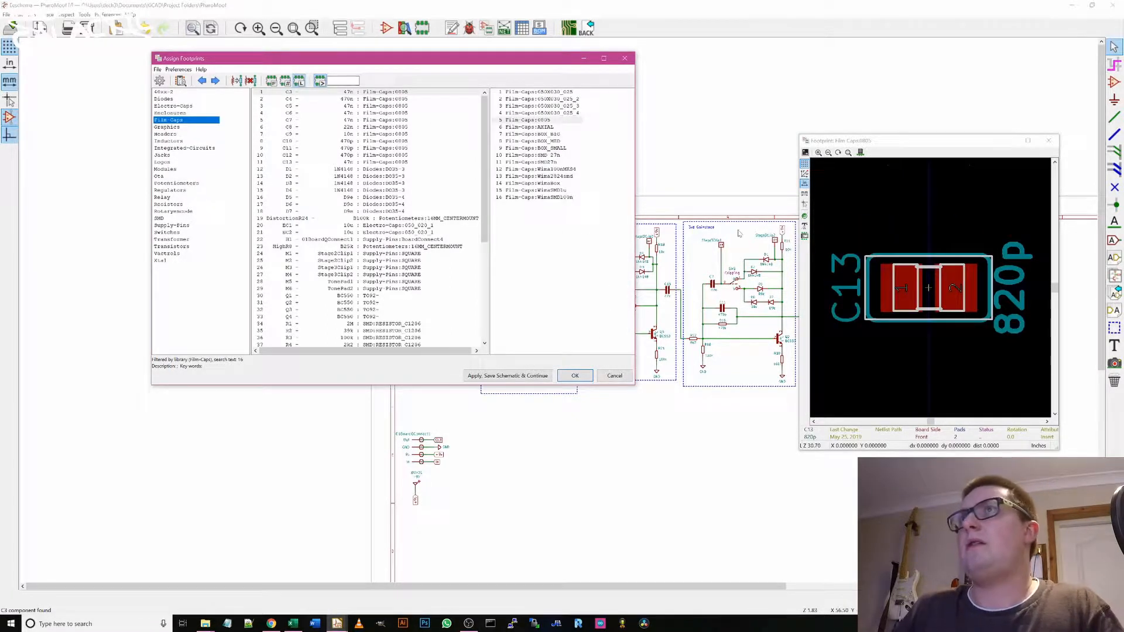
pyautogui.click(544, 94)
pyautogui.click(544, 99)
pyautogui.click(543, 106)
pyautogui.click(542, 113)
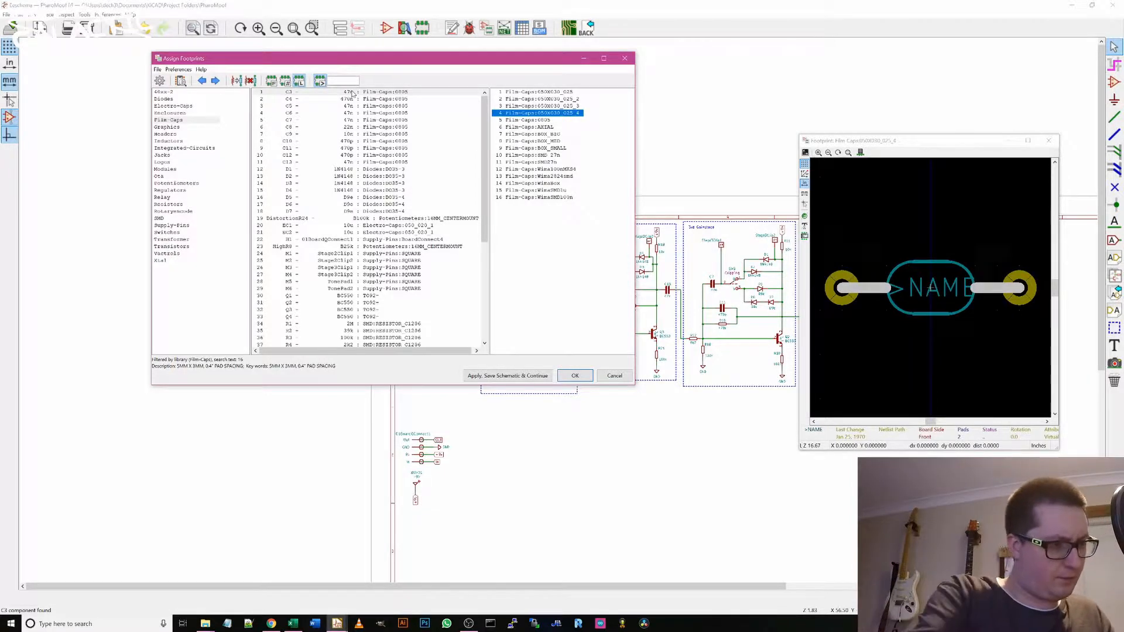
pyautogui.press('Down')
pyautogui.press('Down')
pyautogui.press('Down')
pyautogui.press('Down')
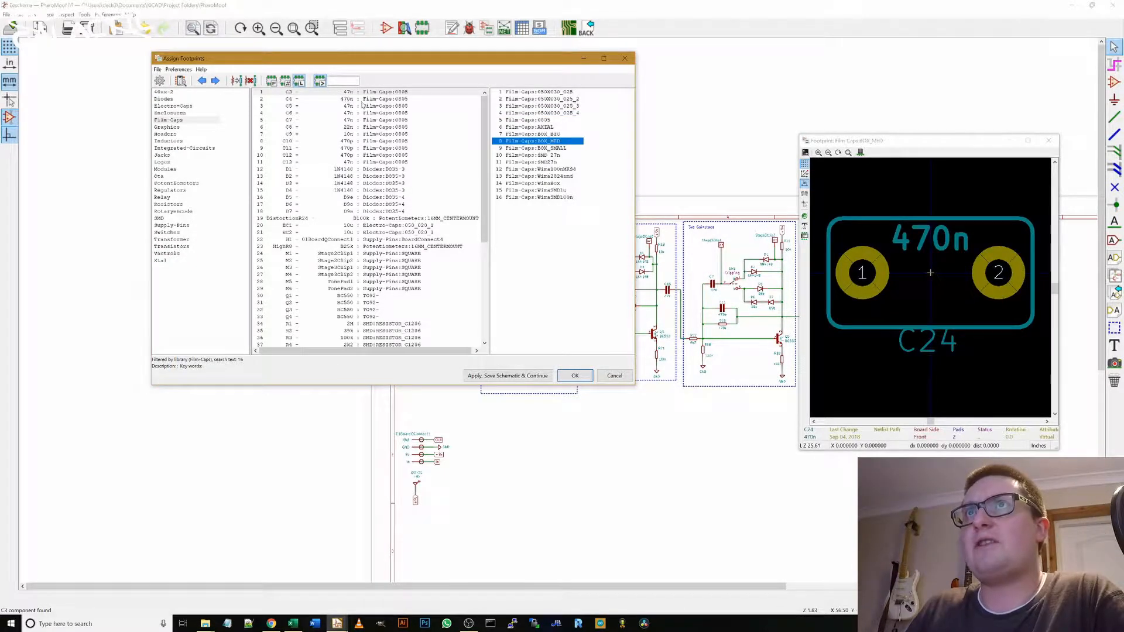
# Step: Assign the Film-Caps BOX_MED footprint to capacitors C3 through C7 and BOX_SMALL to C8 and C9
pyautogui.doubleClick(550, 141)
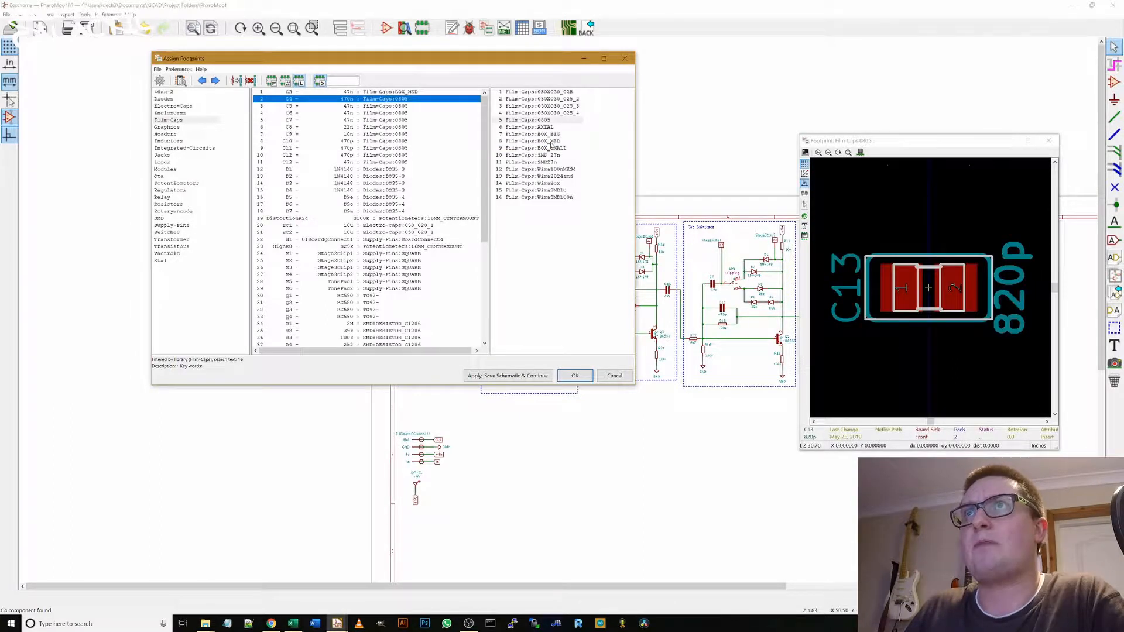
pyautogui.doubleClick(550, 142)
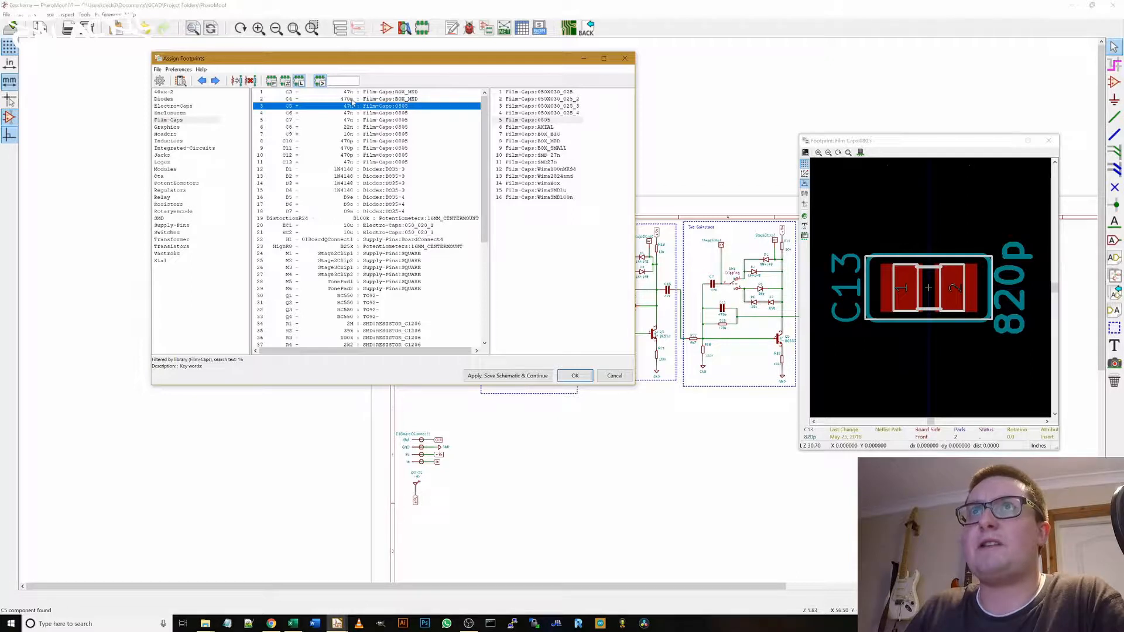
pyautogui.click(553, 142)
pyautogui.doubleClick(553, 142)
pyautogui.doubleClick(553, 142)
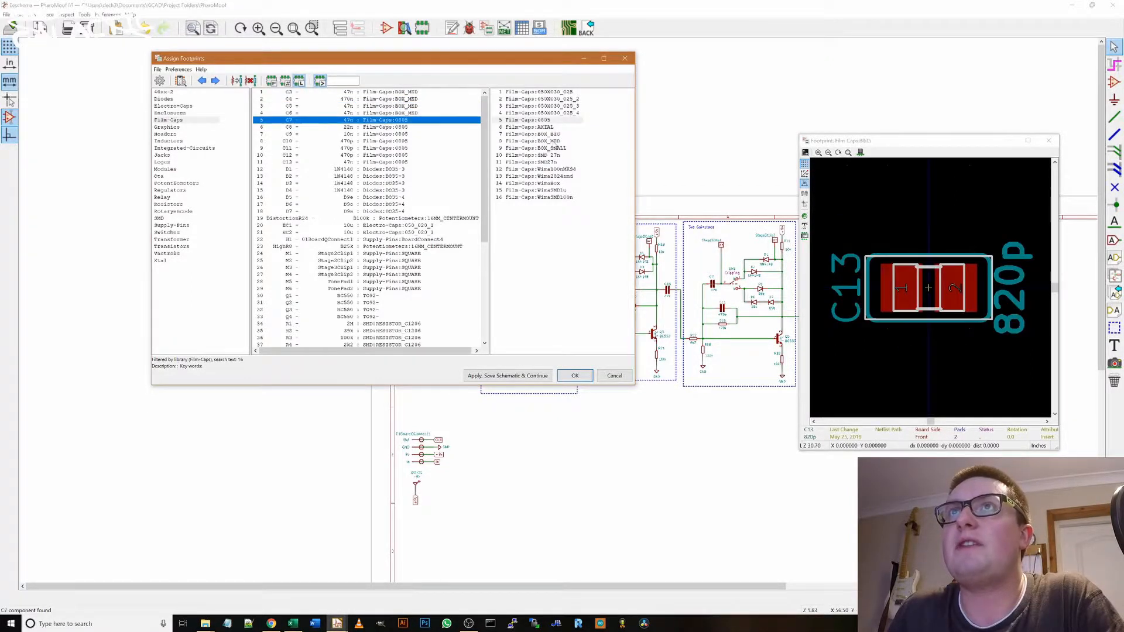
pyautogui.doubleClick(553, 142)
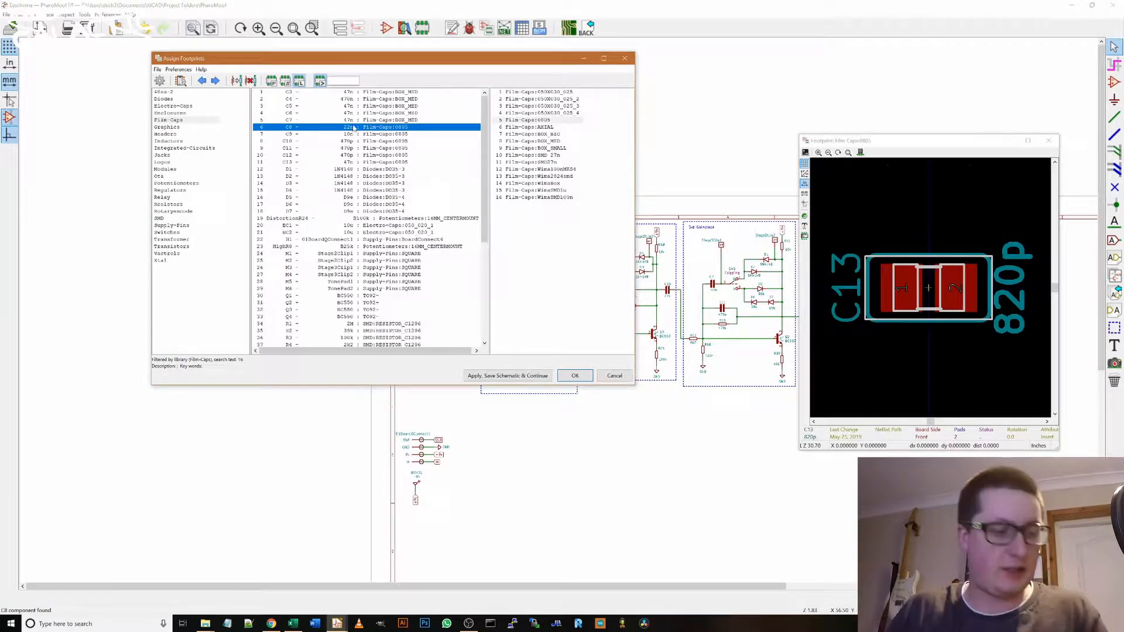
pyautogui.doubleClick(553, 148)
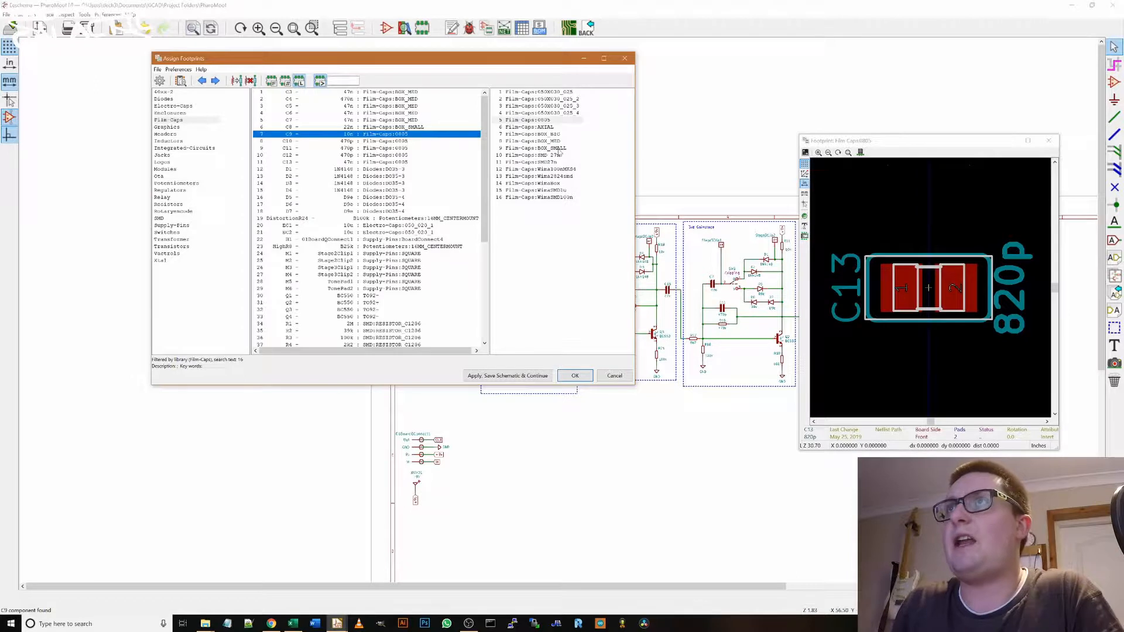
pyautogui.doubleClick(558, 149)
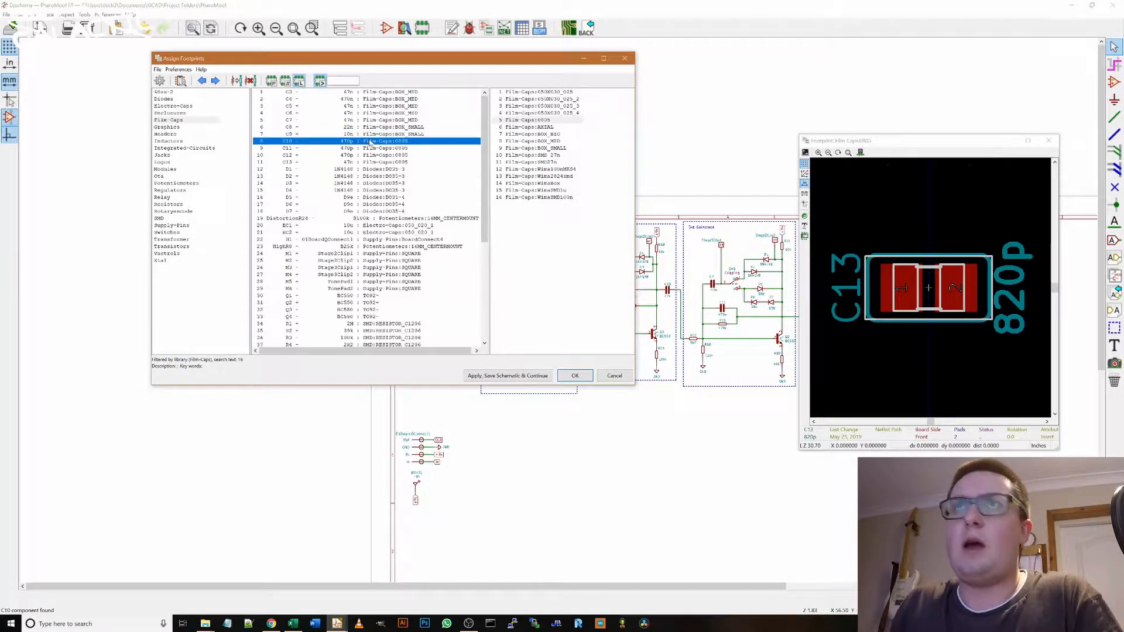
# Step: Assign the 5 mm x 3 mm Film-Caps footprint with 2.5 mm lead spacing to C10, C11 and C12, and BOX_MED to C13
pyautogui.click(548, 91)
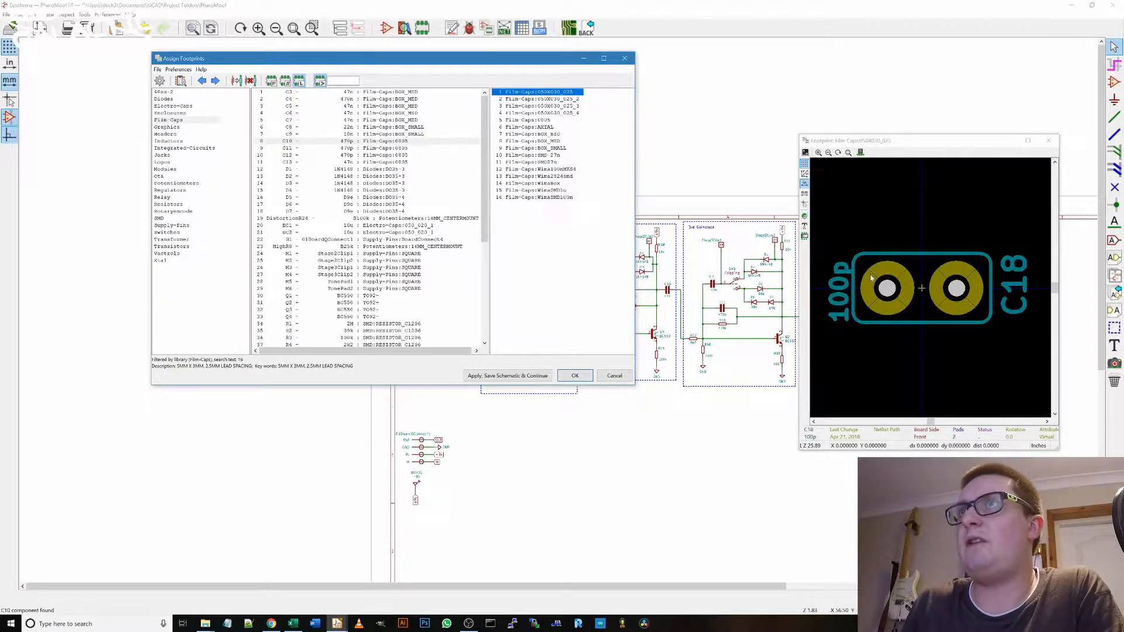
pyautogui.click(563, 100)
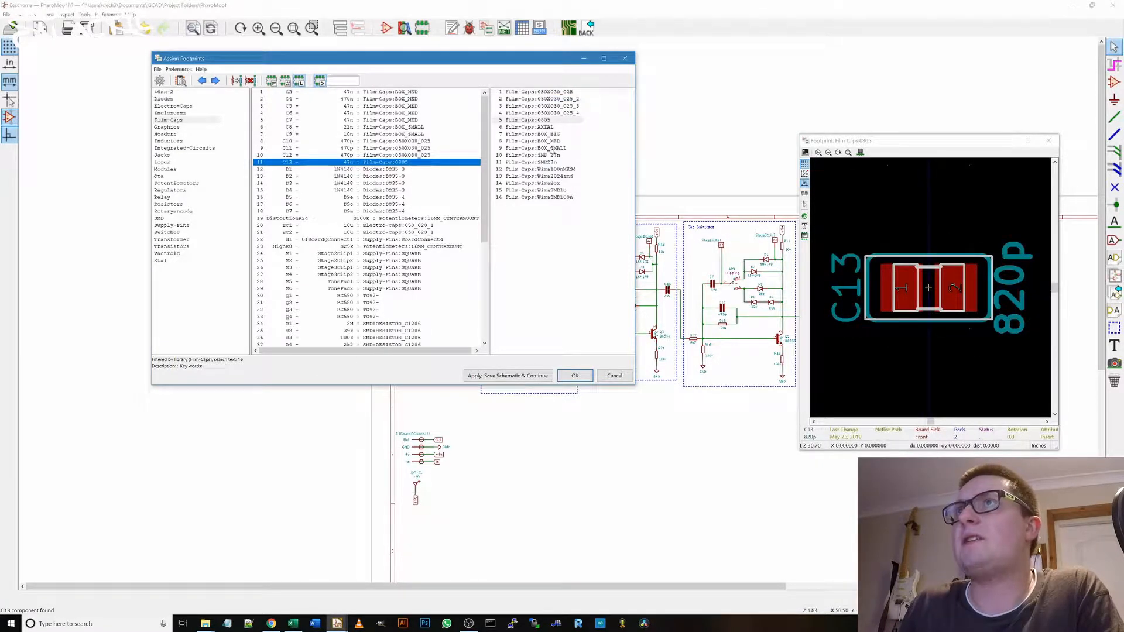
pyautogui.doubleClick(545, 141)
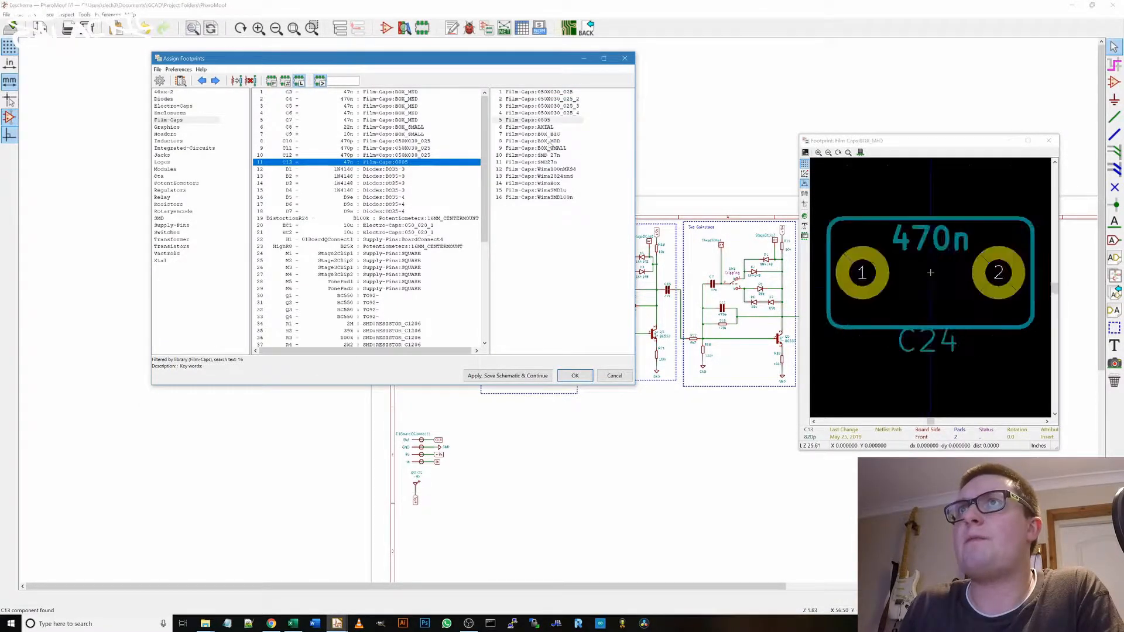
# Step: Remove the library filter and examine the footprints assigned to the 1N4148 diodes and the diodes listed below them
pyautogui.click(379, 191)
pyautogui.click(384, 184)
pyautogui.click(381, 170)
pyautogui.click(299, 81)
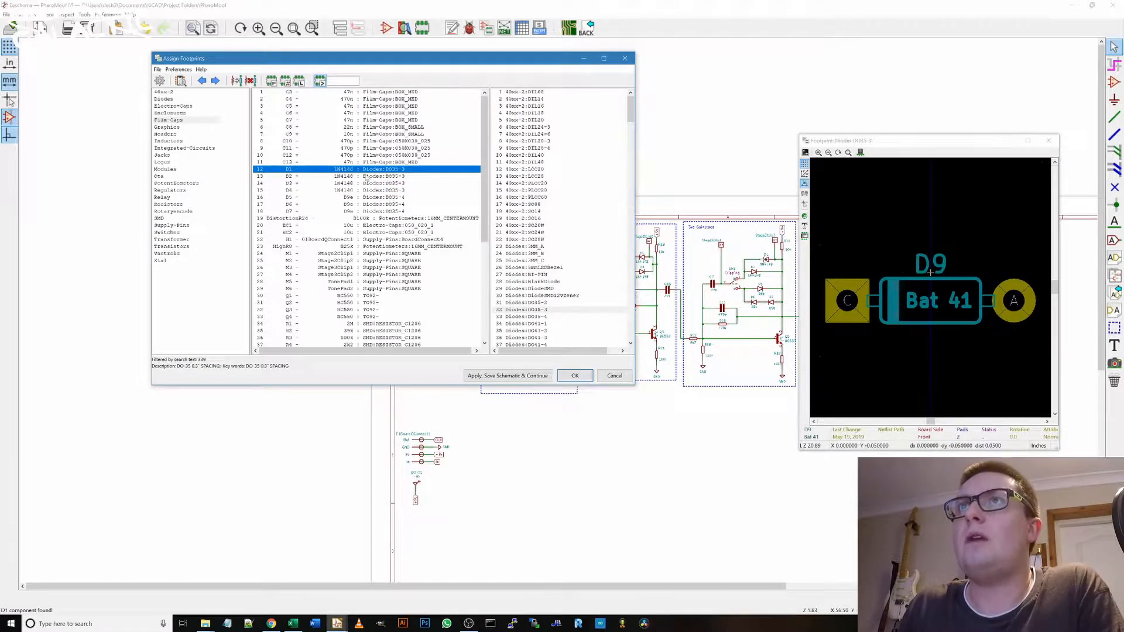
pyautogui.click(373, 176)
pyautogui.click(378, 183)
pyautogui.click(381, 192)
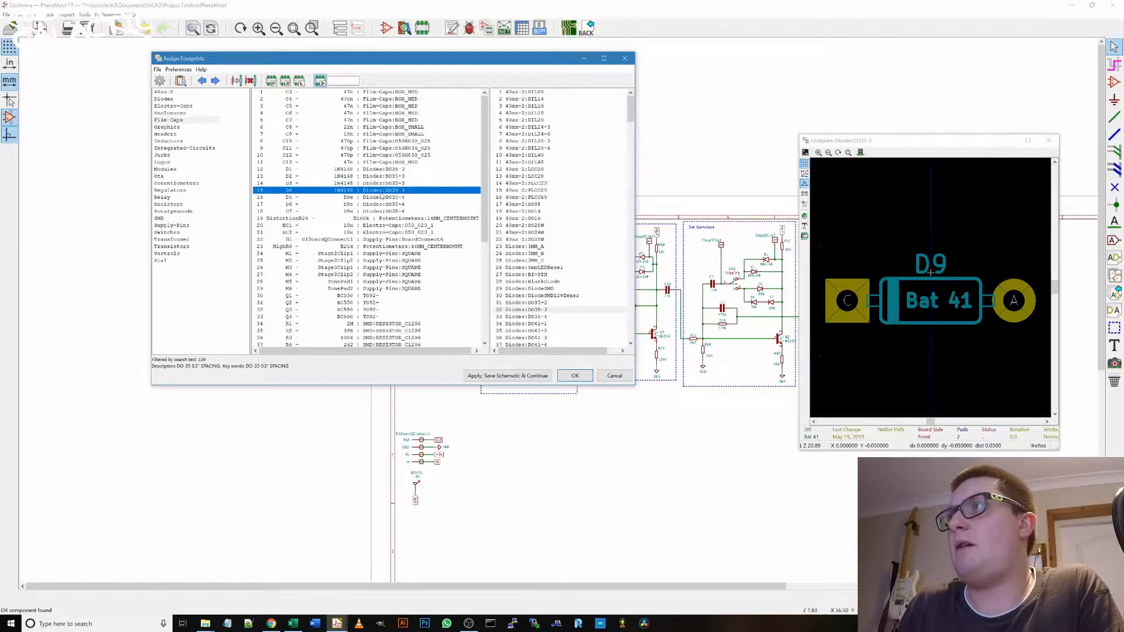
pyautogui.click(352, 205)
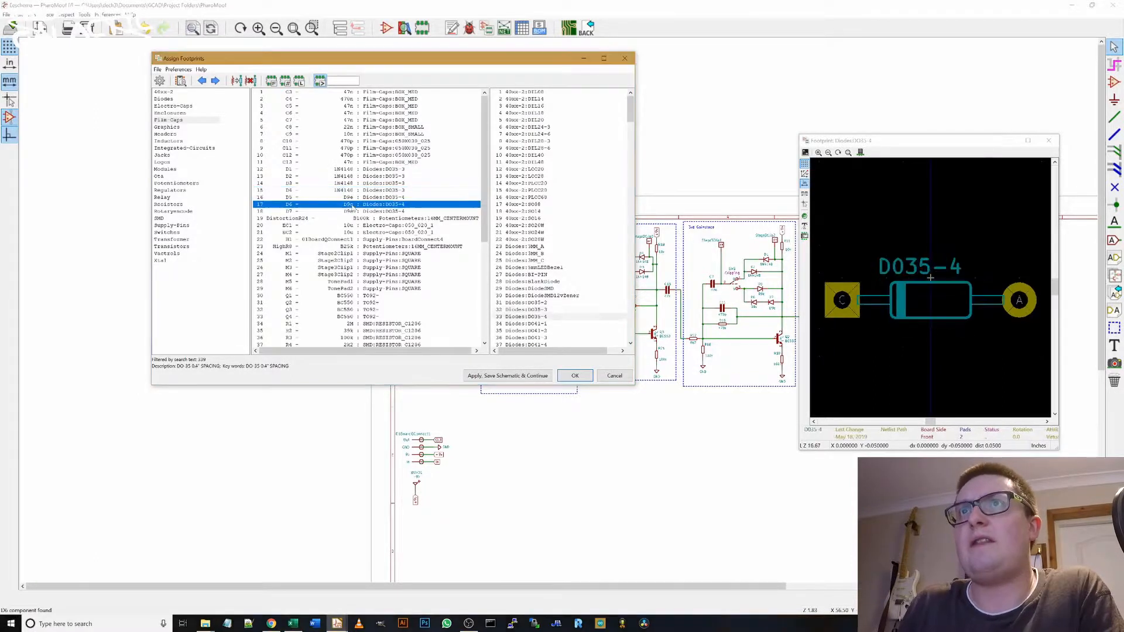
pyautogui.click(353, 214)
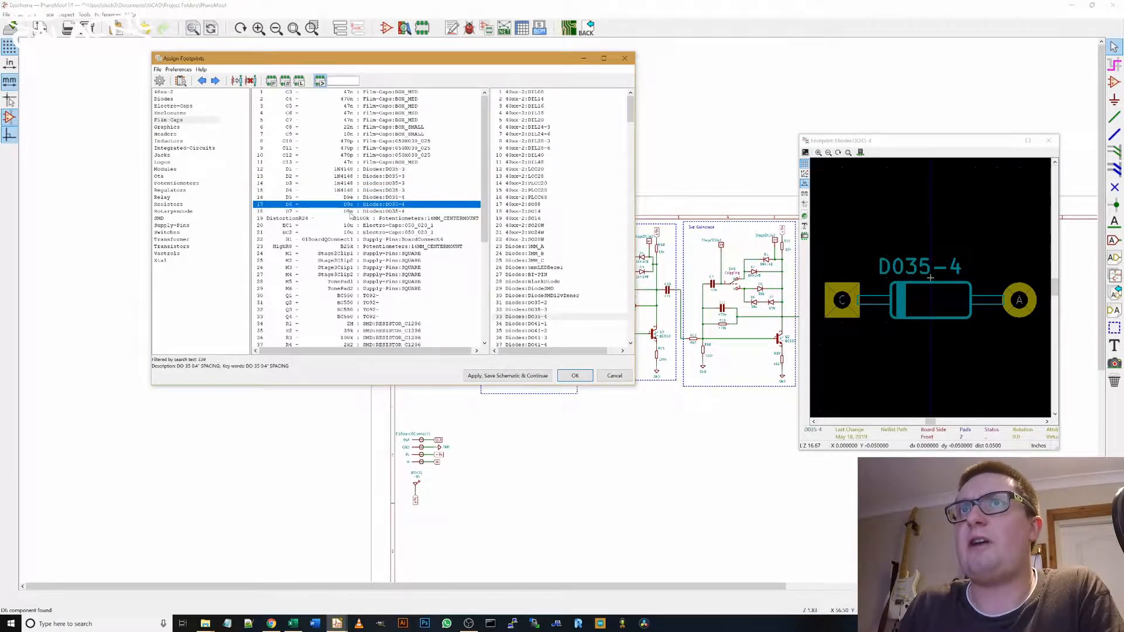
# Step: Examine the footprints of the Distortion and High potentiometers and the electrolytic capacitors, and cancel the footprint assignment
pyautogui.click(353, 219)
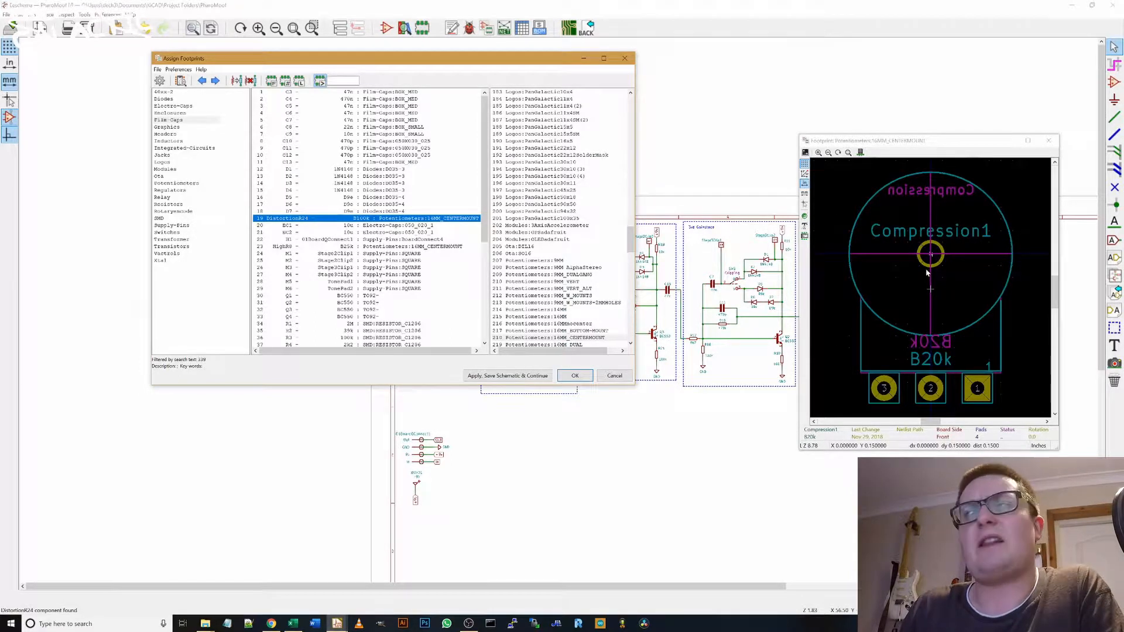
pyautogui.scroll(-2, 416, 187)
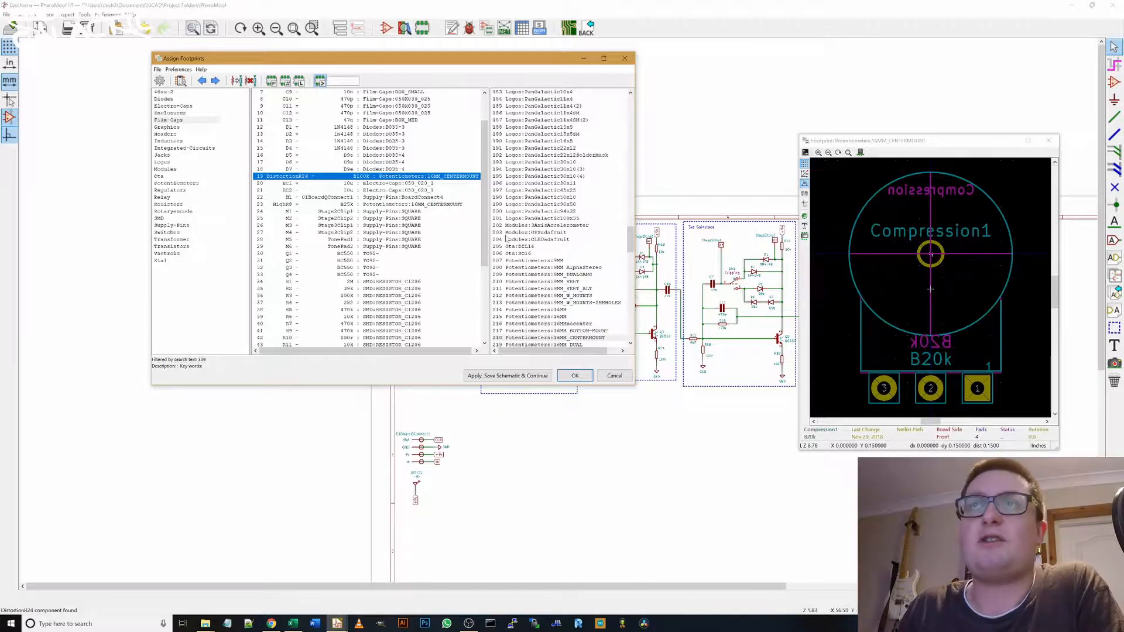
pyautogui.click(306, 185)
pyautogui.click(363, 191)
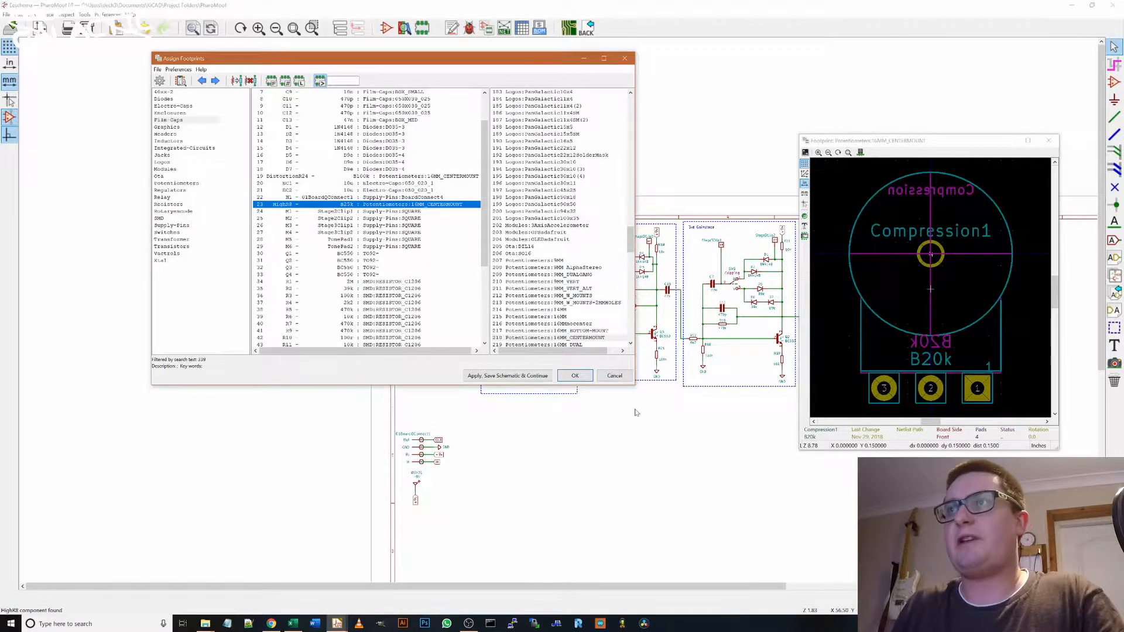
pyautogui.click(615, 375)
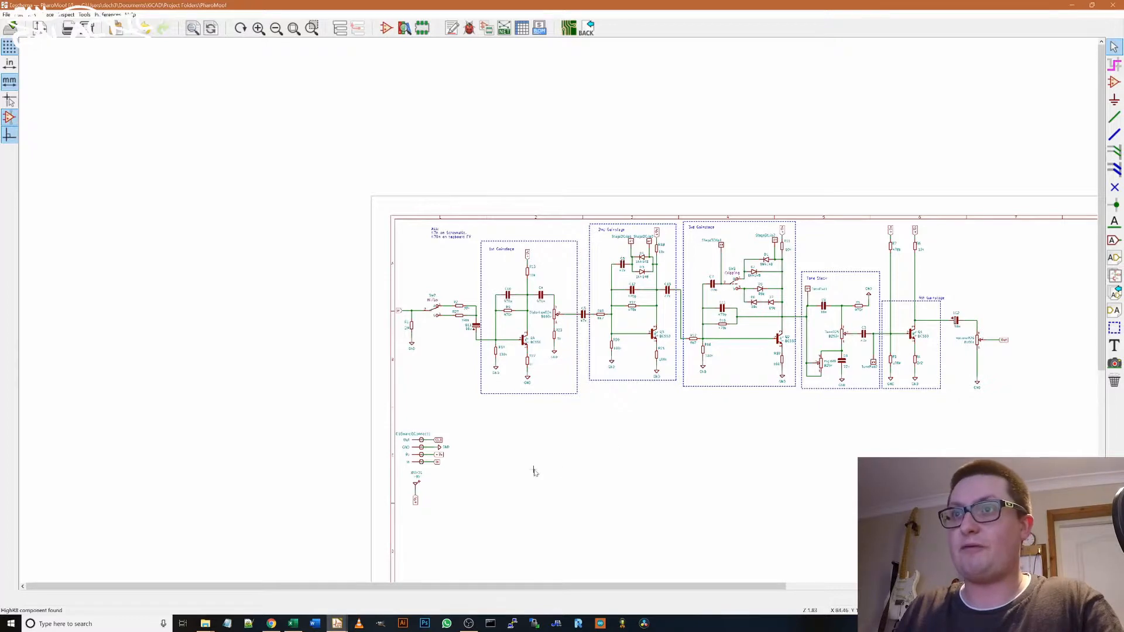
# Step: Place a 220u electrolytic capacitor from the ElectrolyticCapacitor library in the empty area beside the +9V power symbol
pyautogui.scroll(3, 534, 471)
pyautogui.press('a')
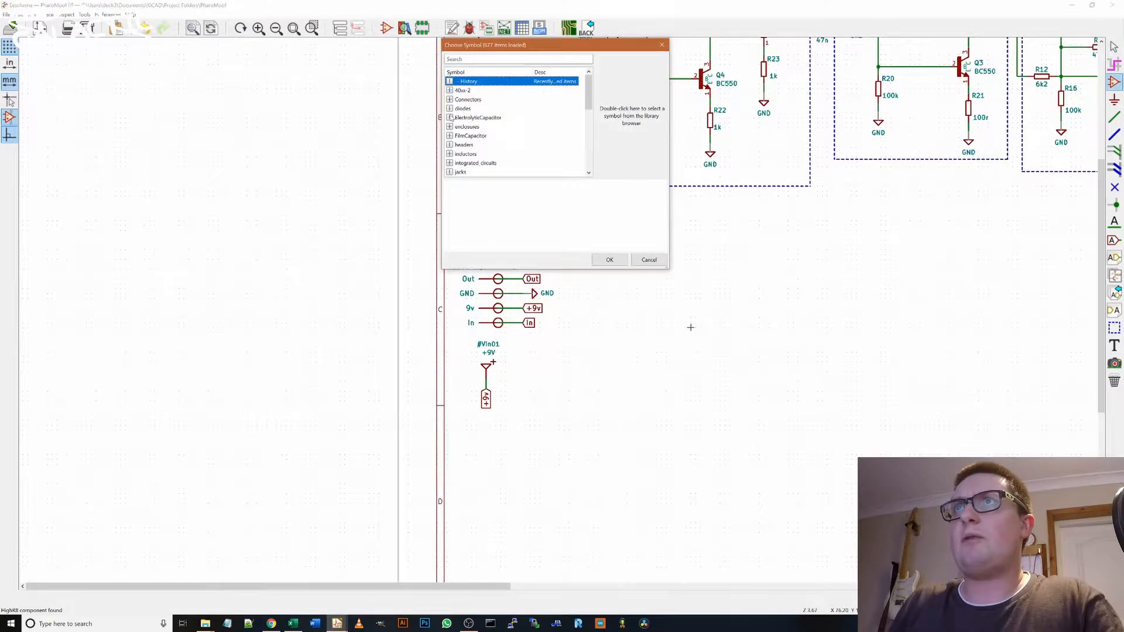
pyautogui.click(449, 118)
pyautogui.click(469, 154)
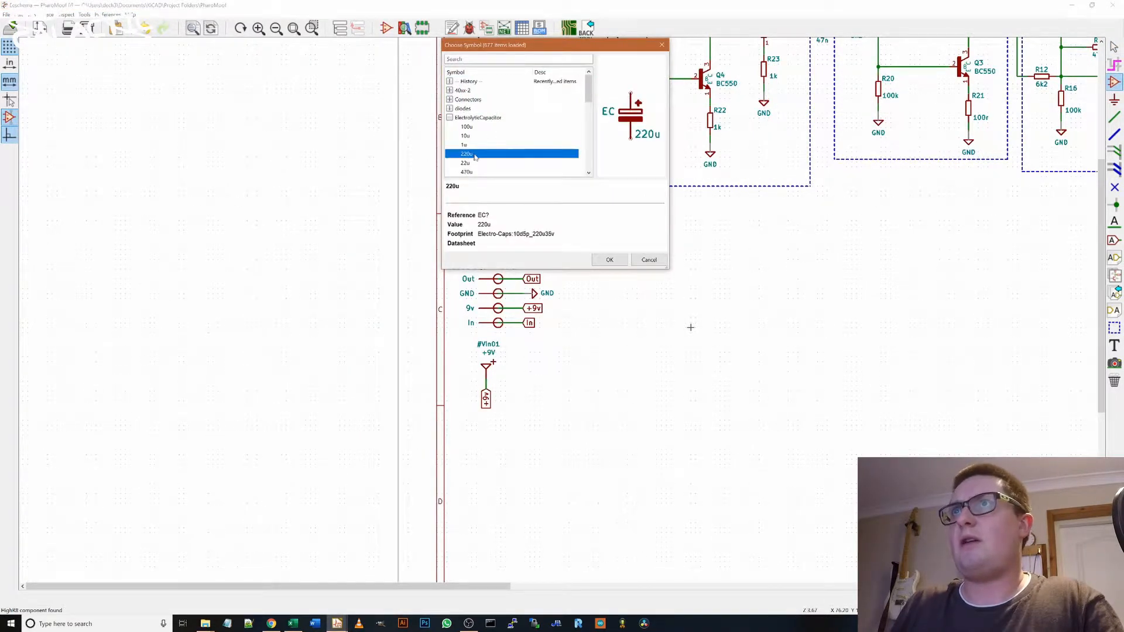
pyautogui.click(609, 259)
pyautogui.scroll(4, 581, 388)
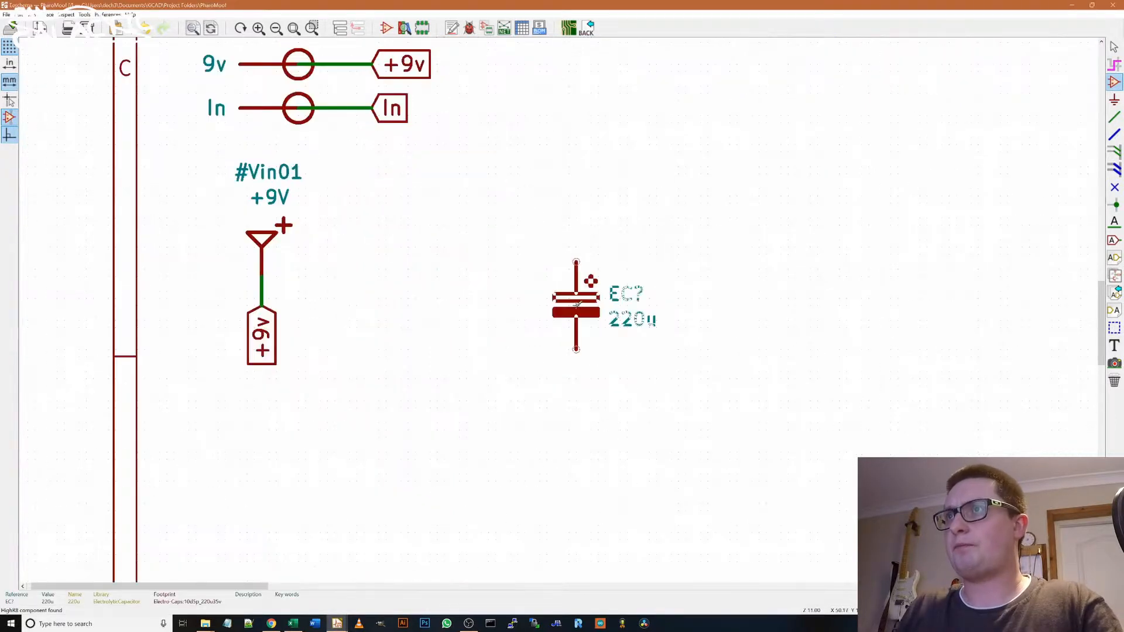
pyautogui.click(540, 310)
# Step: Place a CER_FILM capacitor from the FilmCapacitor library beside the 220u electrolytic capacitor, level with it
pyautogui.scroll(-3, 539, 311)
pyautogui.click(571, 302)
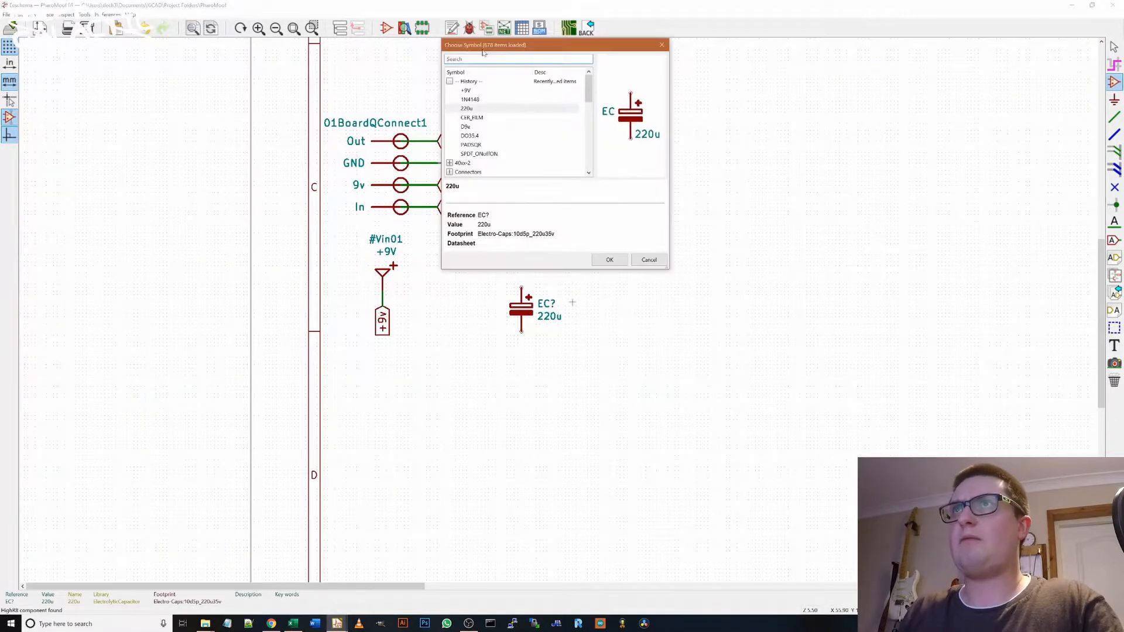
pyautogui.click(448, 82)
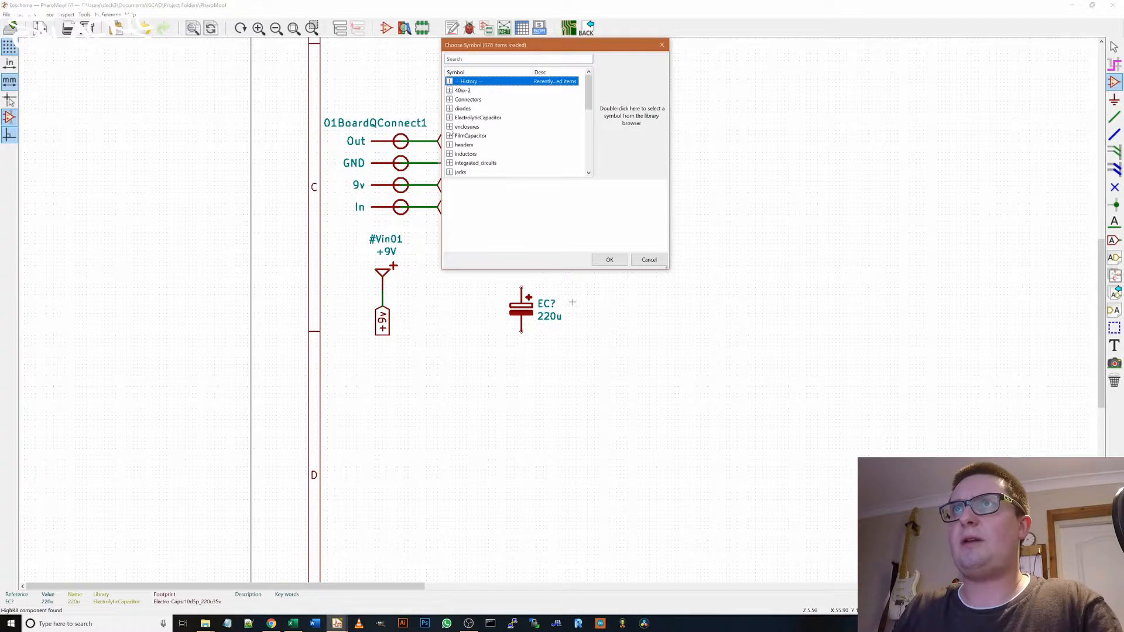
pyautogui.click(449, 135)
pyautogui.click(472, 154)
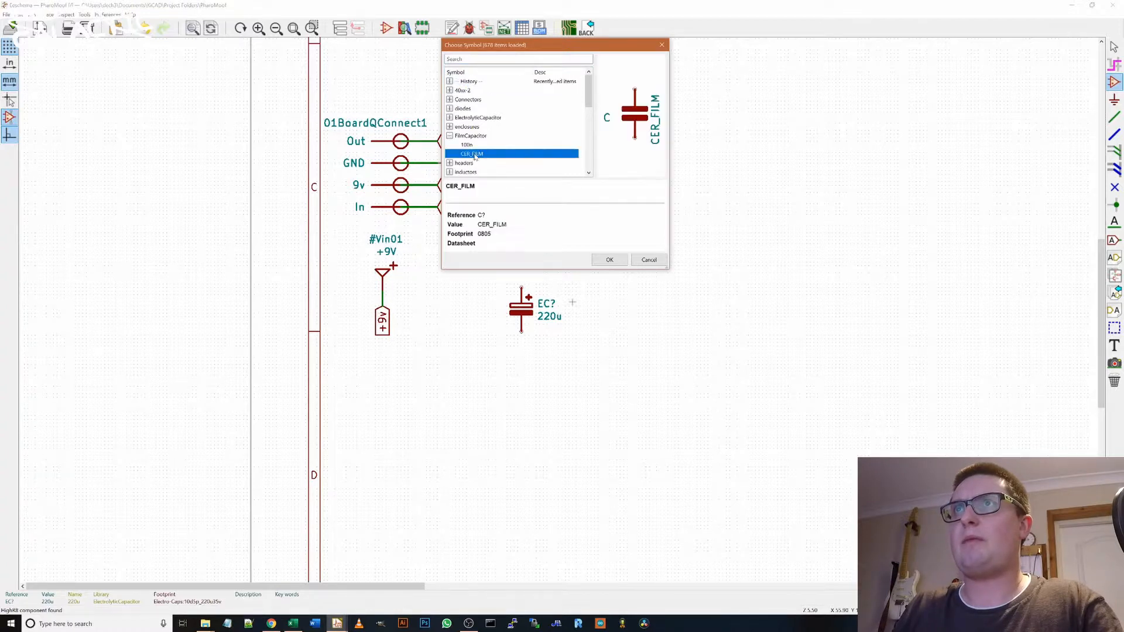
pyautogui.doubleClick(471, 154)
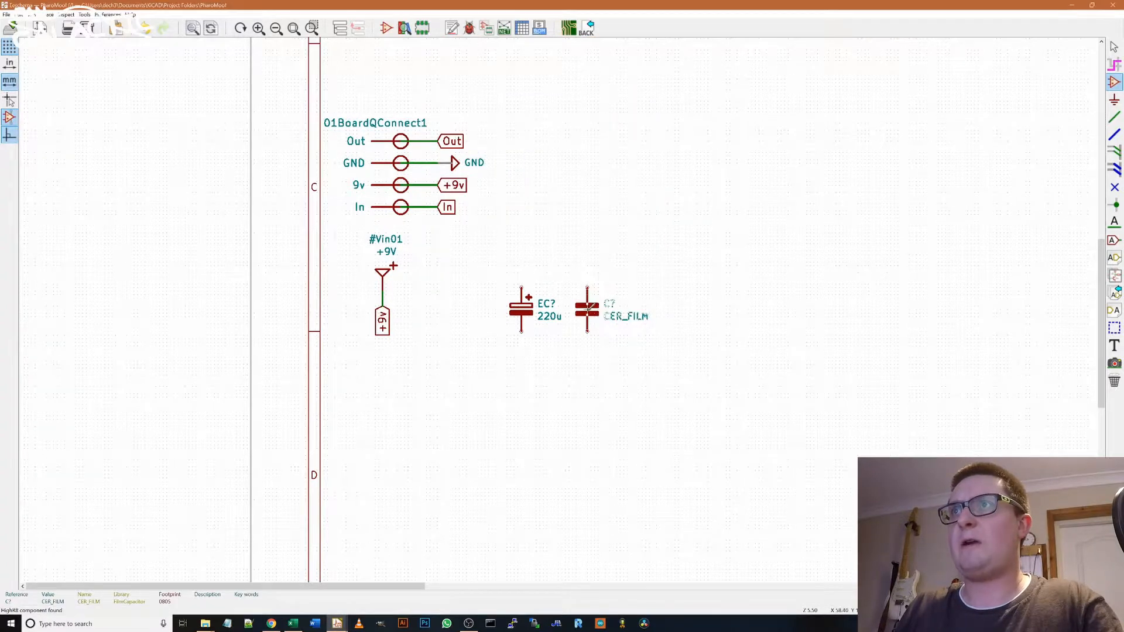
pyautogui.click(588, 307)
# Step: Duplicate the +9v global label, rotate it upright and place it above and midway between the two new capacitors
pyautogui.scroll(4, 673, 325)
pyautogui.scroll(-3, 567, 309)
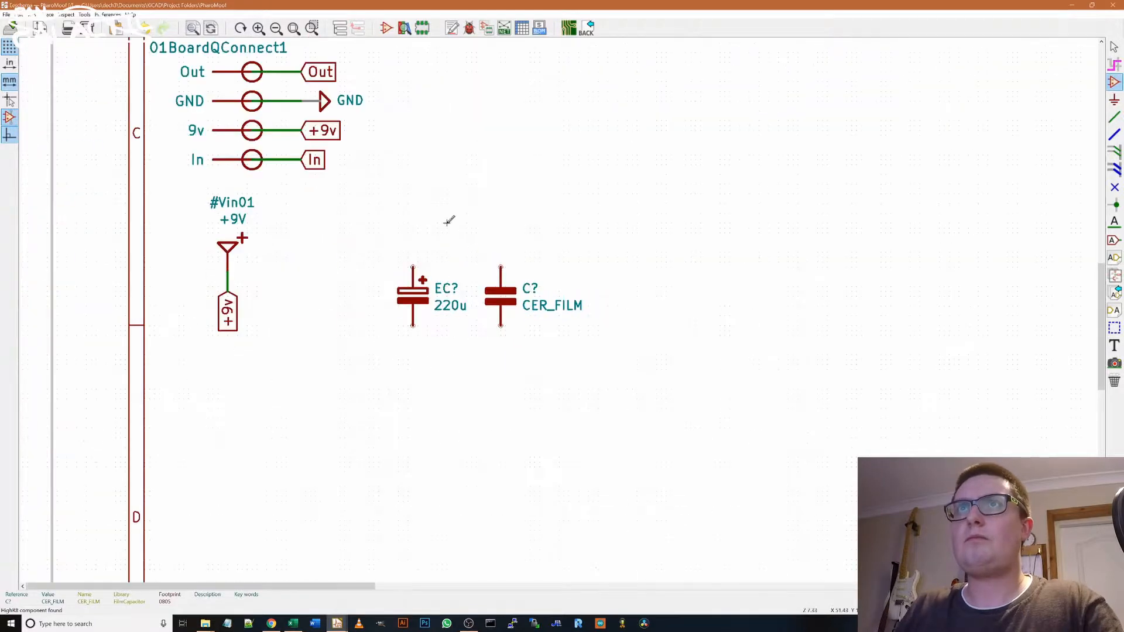
pyautogui.press('c')
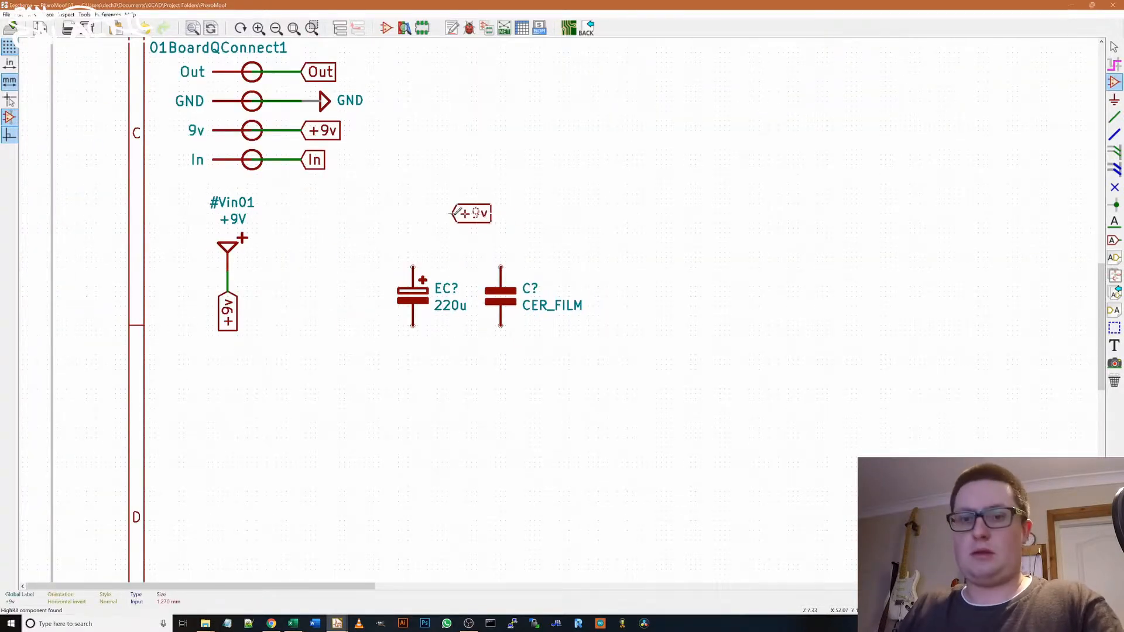
pyautogui.press('r')
pyautogui.click(461, 242)
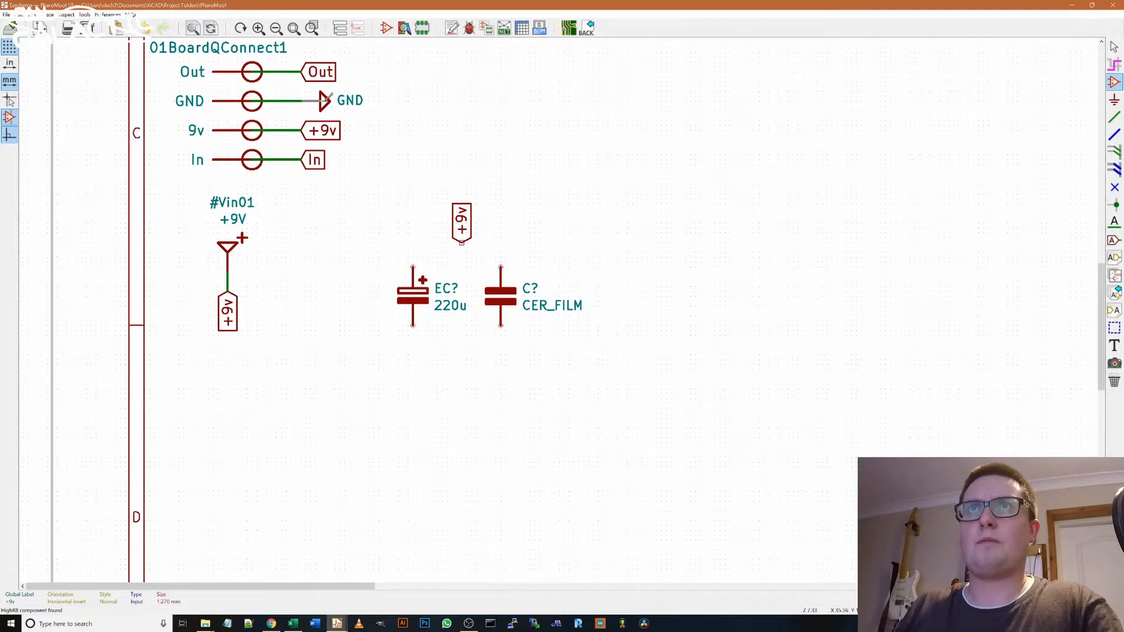
# Step: Duplicate the GND power symbol, rotate it to point downward and place it below and midway between the two new capacitors
pyautogui.press('c')
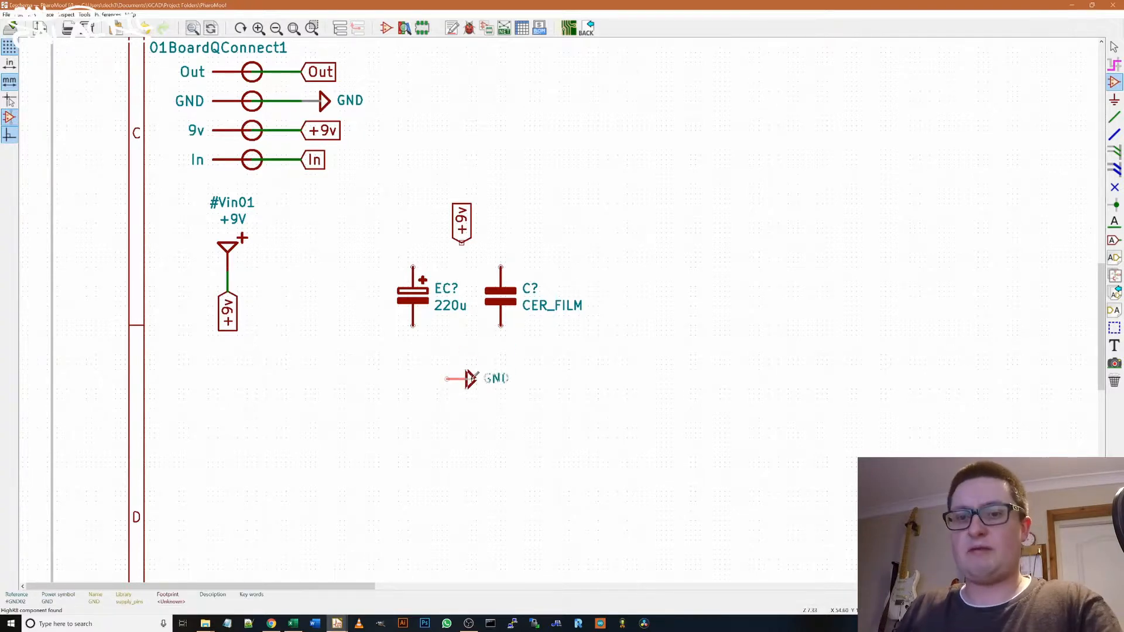
pyautogui.press('r')
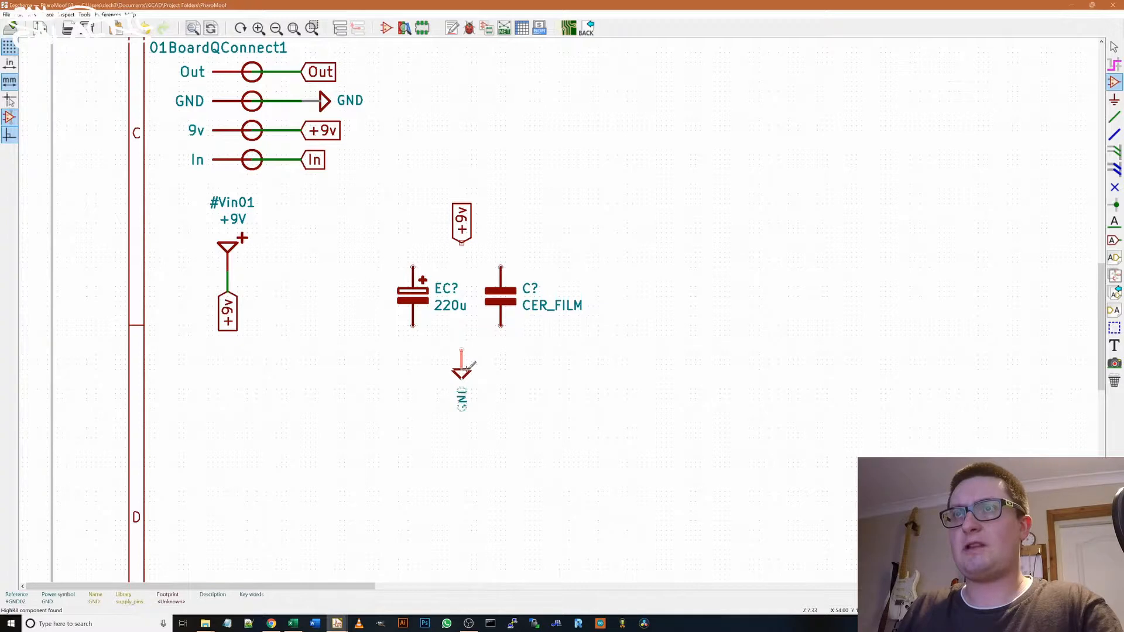
pyautogui.click(469, 364)
# Step: Wire the lower pins of both new capacitors to the GND symbol and their upper pins to the +9v label
pyautogui.press('w')
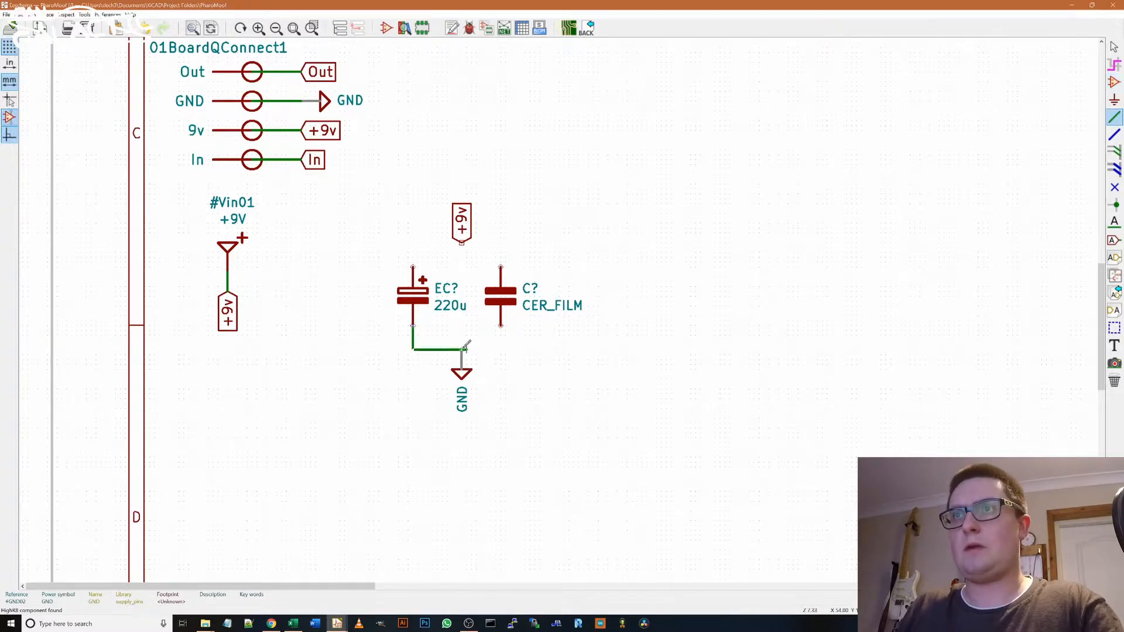
pyautogui.click(463, 349)
pyautogui.click(461, 350)
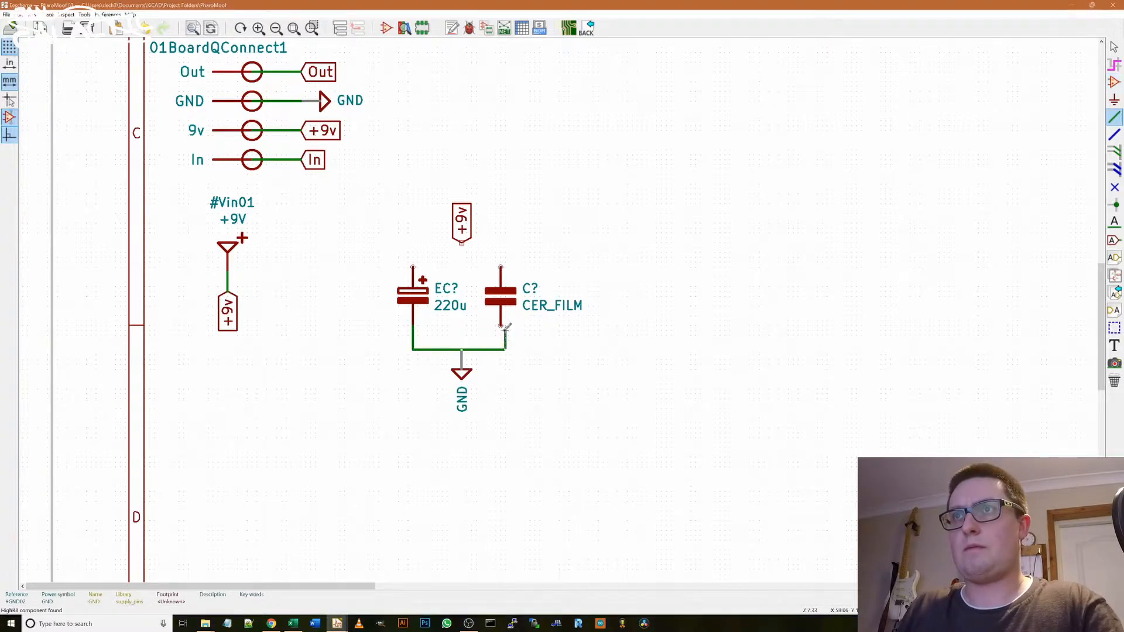
pyautogui.click(500, 326)
pyautogui.click(501, 266)
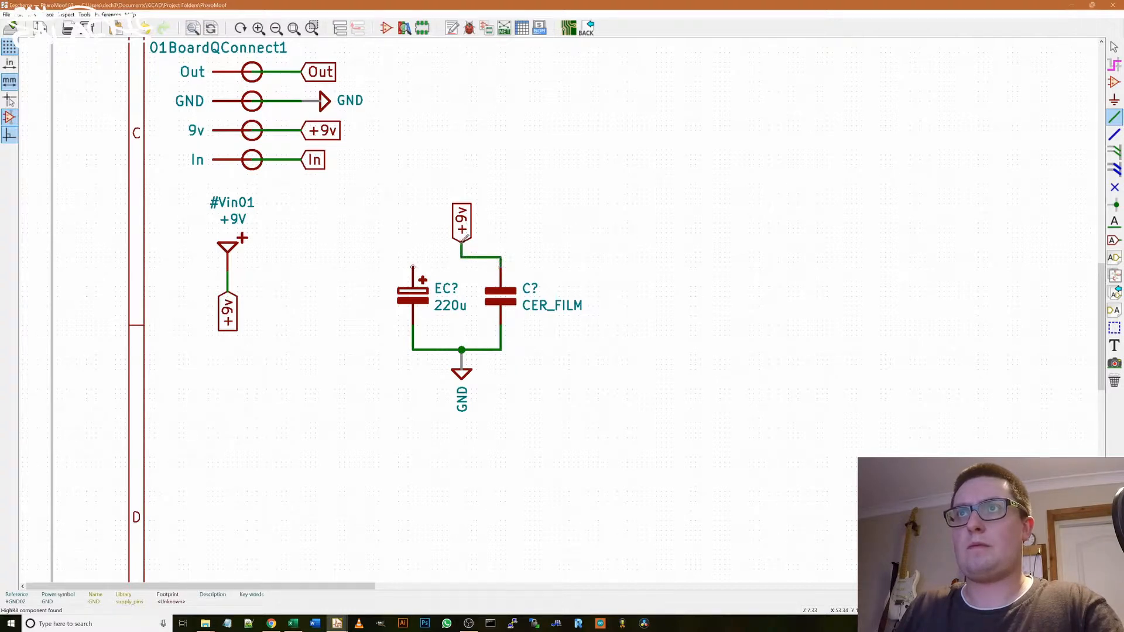
pyautogui.click(462, 257)
pyautogui.click(412, 267)
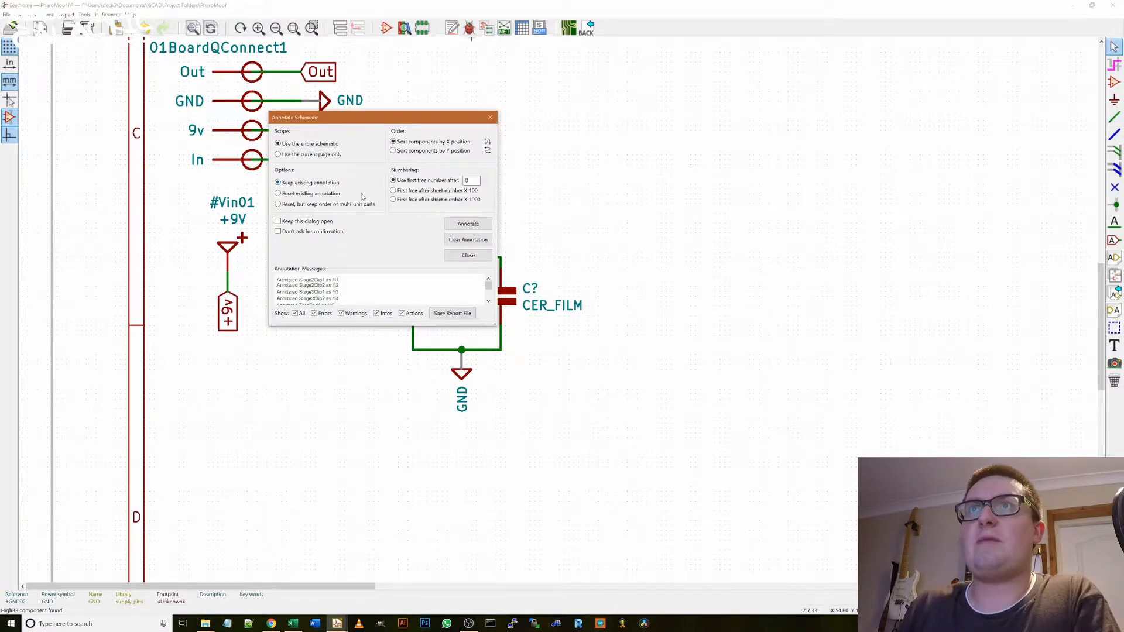
# Step: Annotate the entire schematic while keeping existing annotation, and set the value of the new CER_FILM capacitor to 100n
pyautogui.click(468, 224)
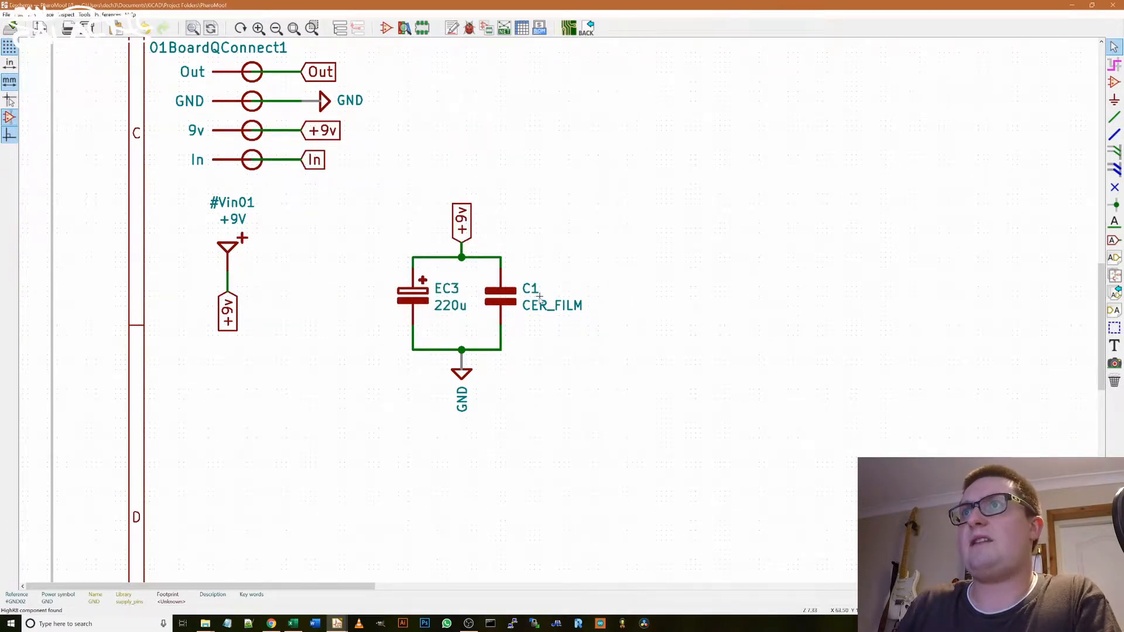
pyautogui.scroll(-3, 298, 345)
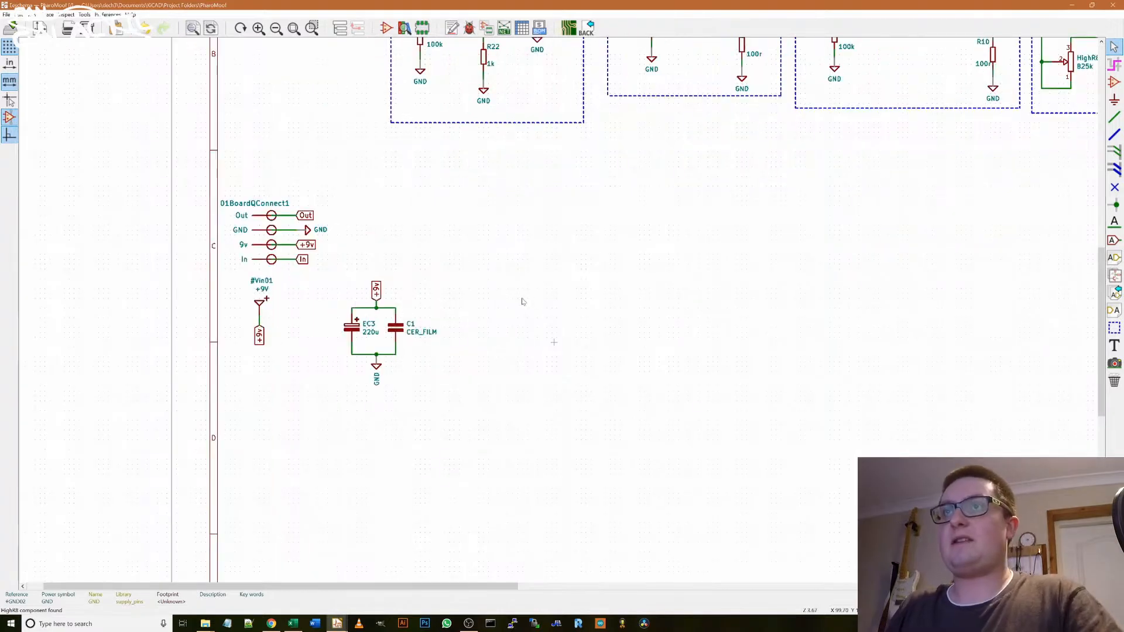
pyautogui.scroll(2, 569, 279)
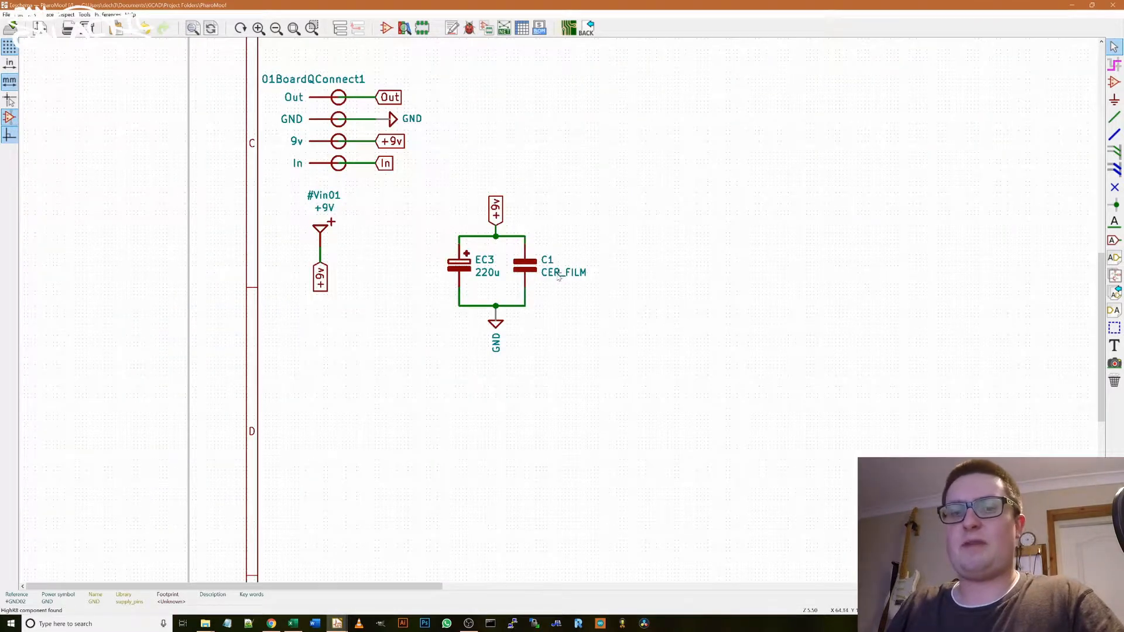
pyautogui.write('v1')
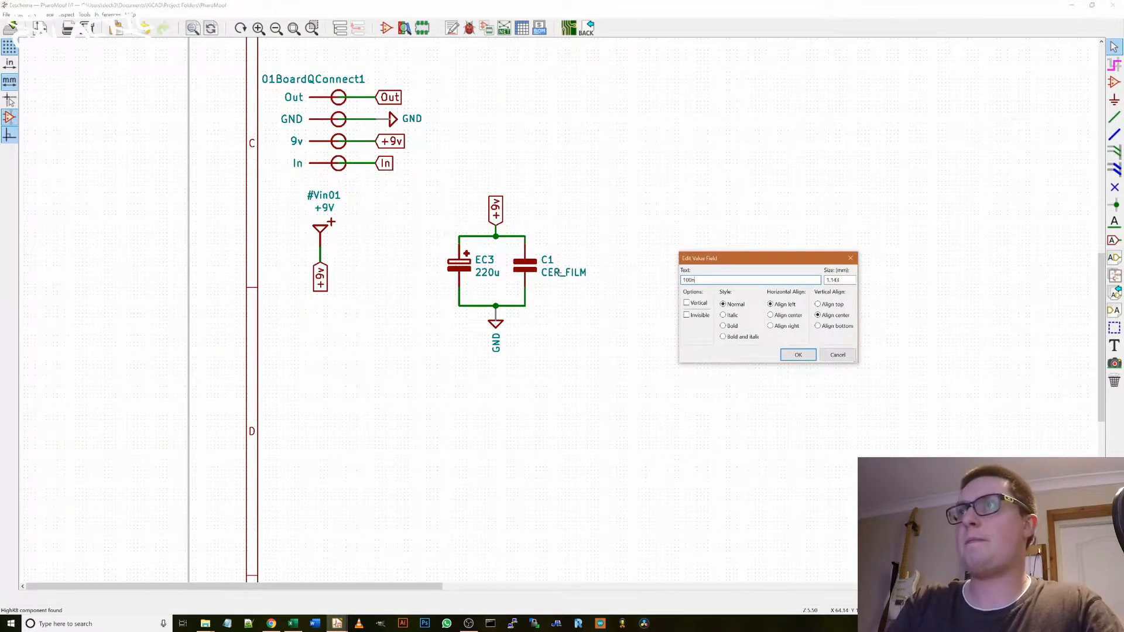
pyautogui.press('Return')
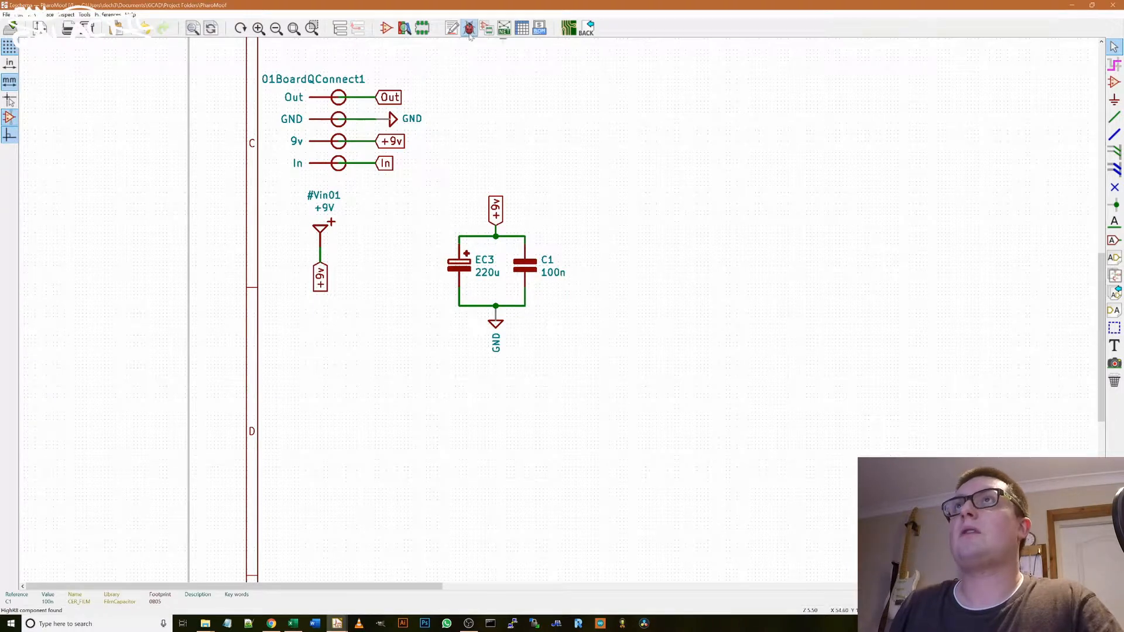
# Step: Start the footprint assignment and have the legacy footprint entries converted to the new library ID format
pyautogui.click(451, 28)
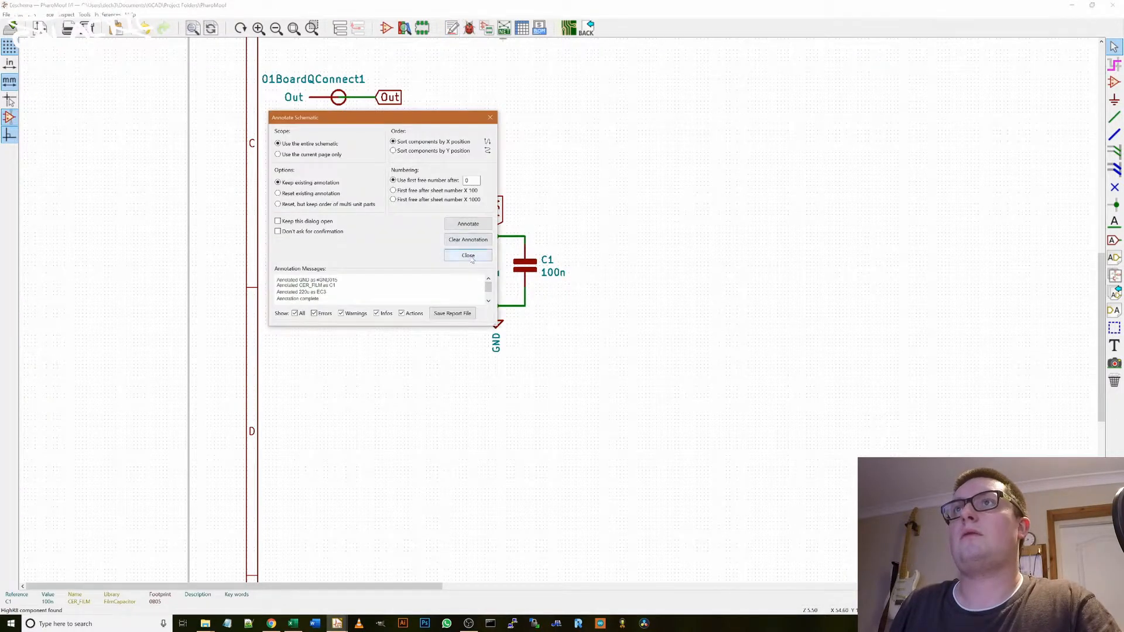
pyautogui.click(468, 255)
pyautogui.click(486, 27)
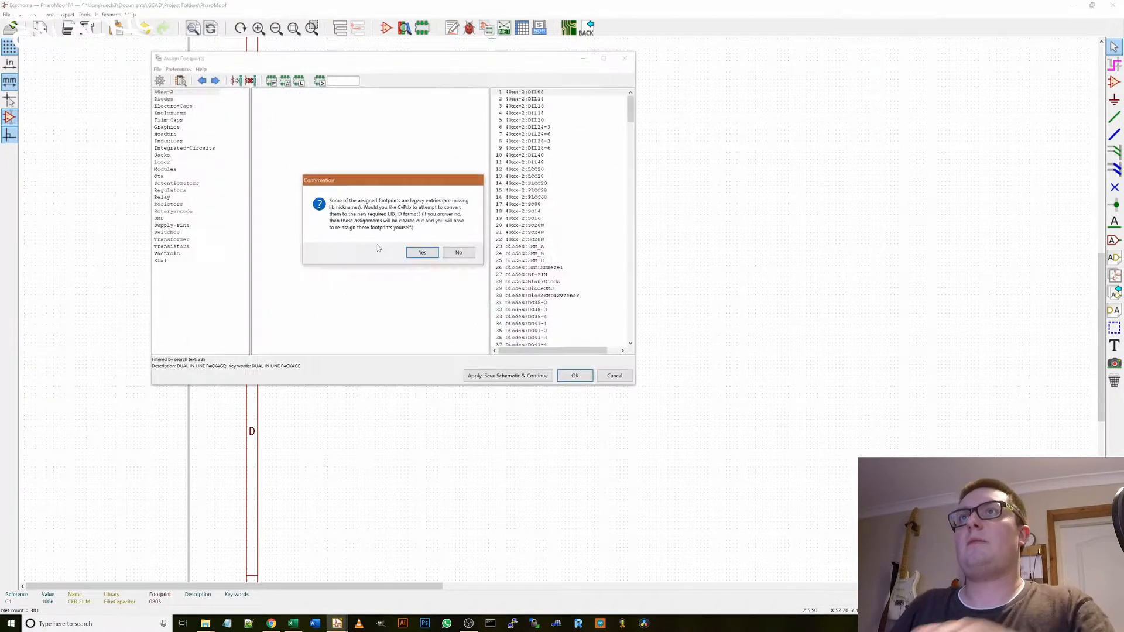
pyautogui.click(419, 252)
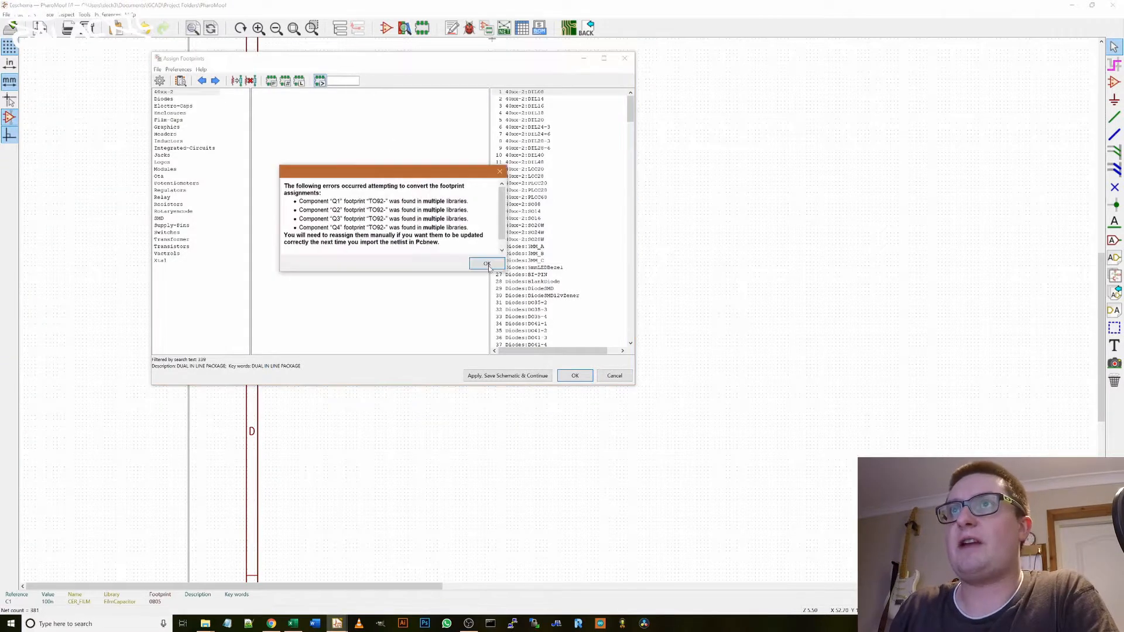
pyautogui.click(488, 266)
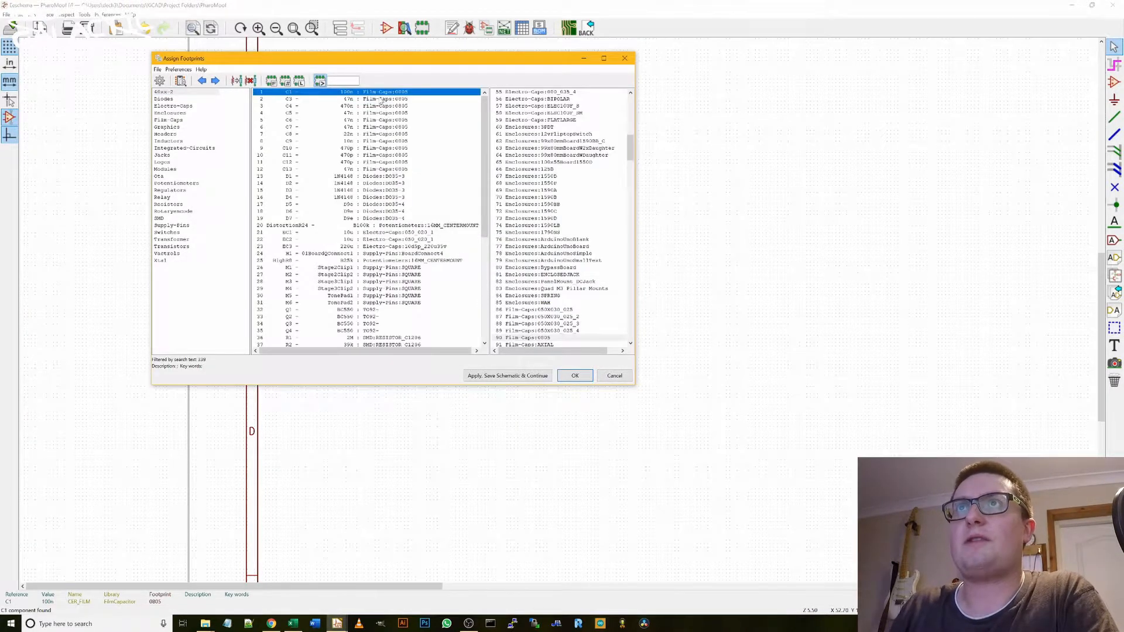
# Step: Open the footprint preview and filter the available footprints to the Film-Caps library
pyautogui.click(299, 80)
pyautogui.click(181, 82)
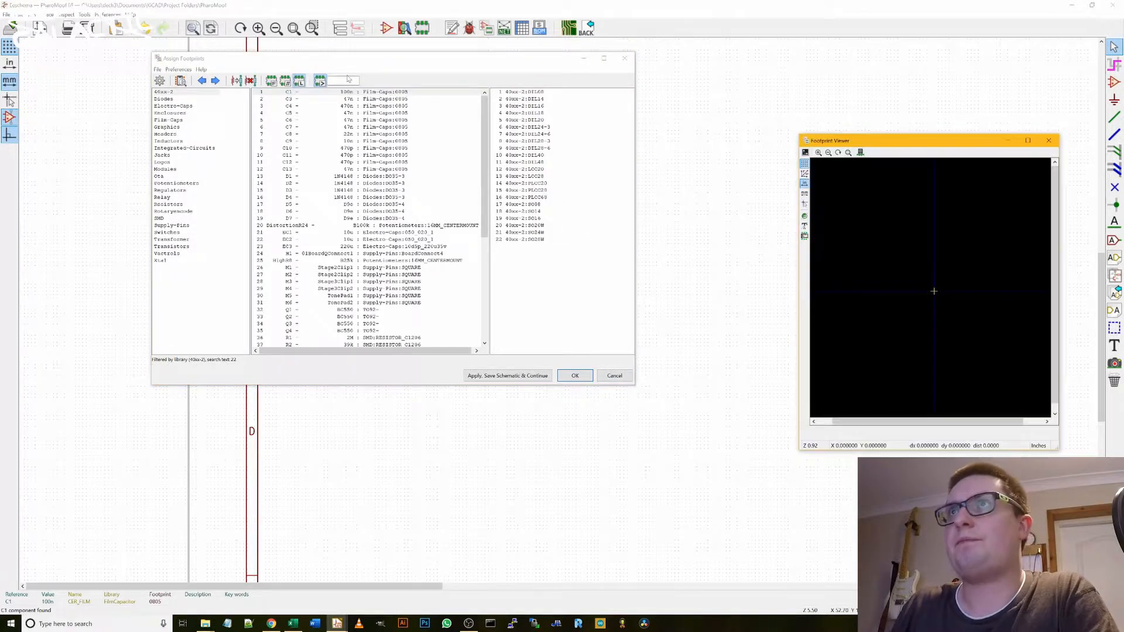
pyautogui.click(378, 95)
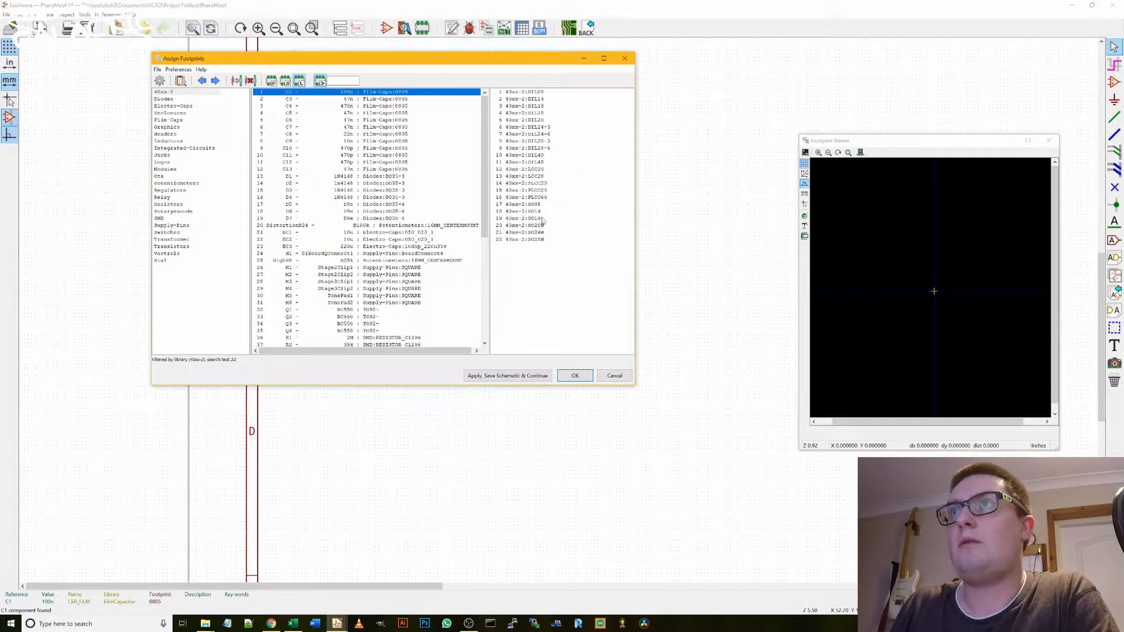
pyautogui.click(299, 80)
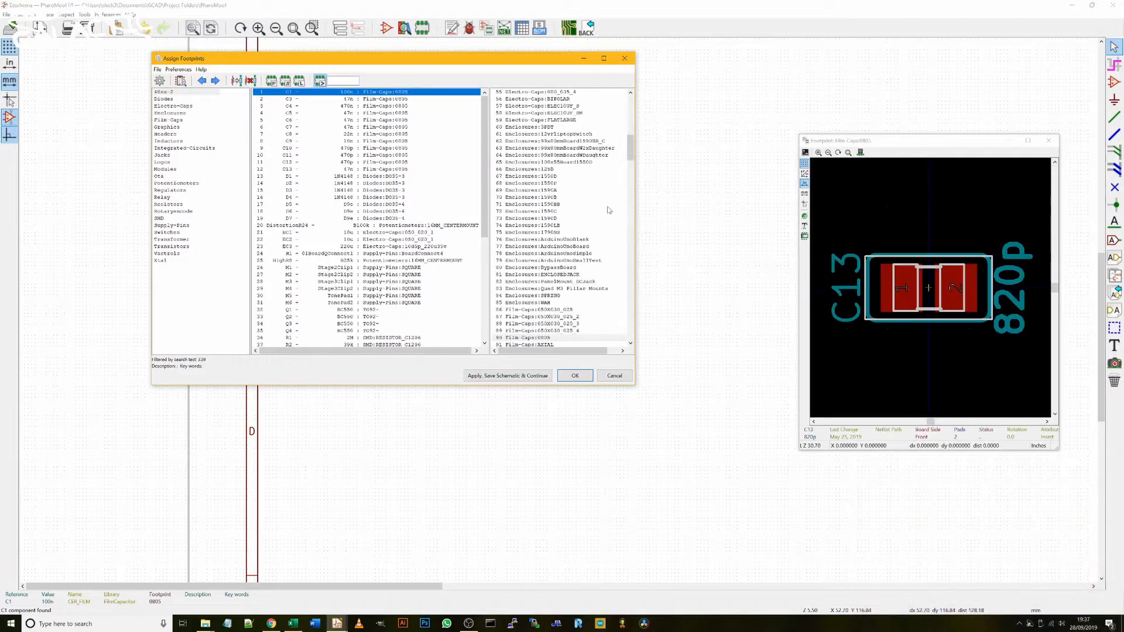
pyautogui.scroll(-6, 573, 209)
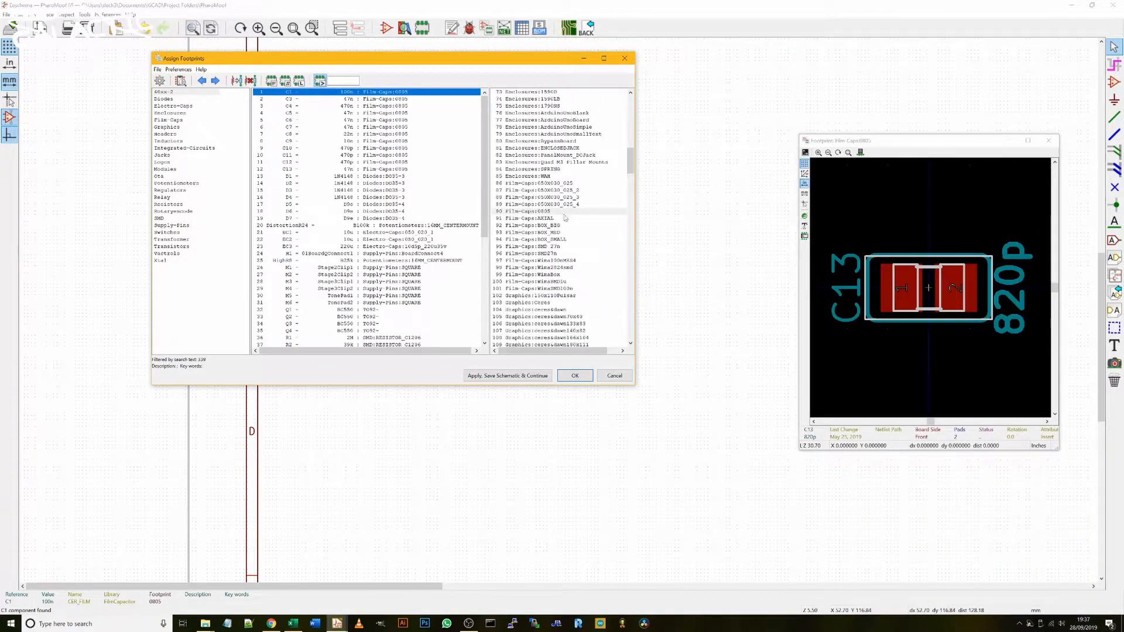
pyautogui.click(300, 80)
pyautogui.click(299, 81)
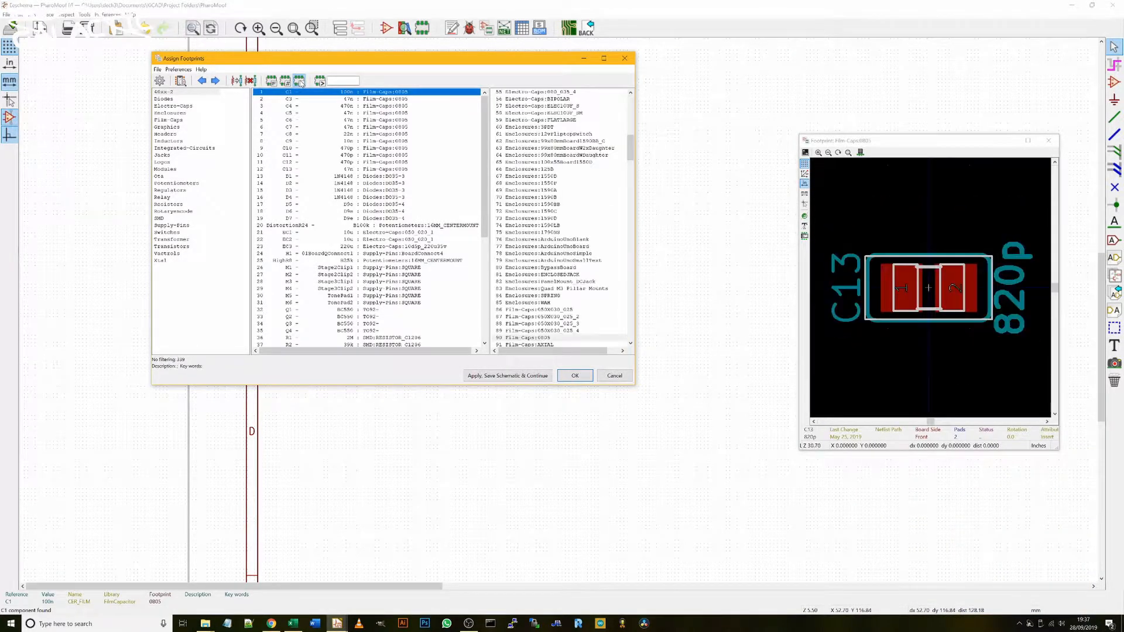
pyautogui.click(299, 80)
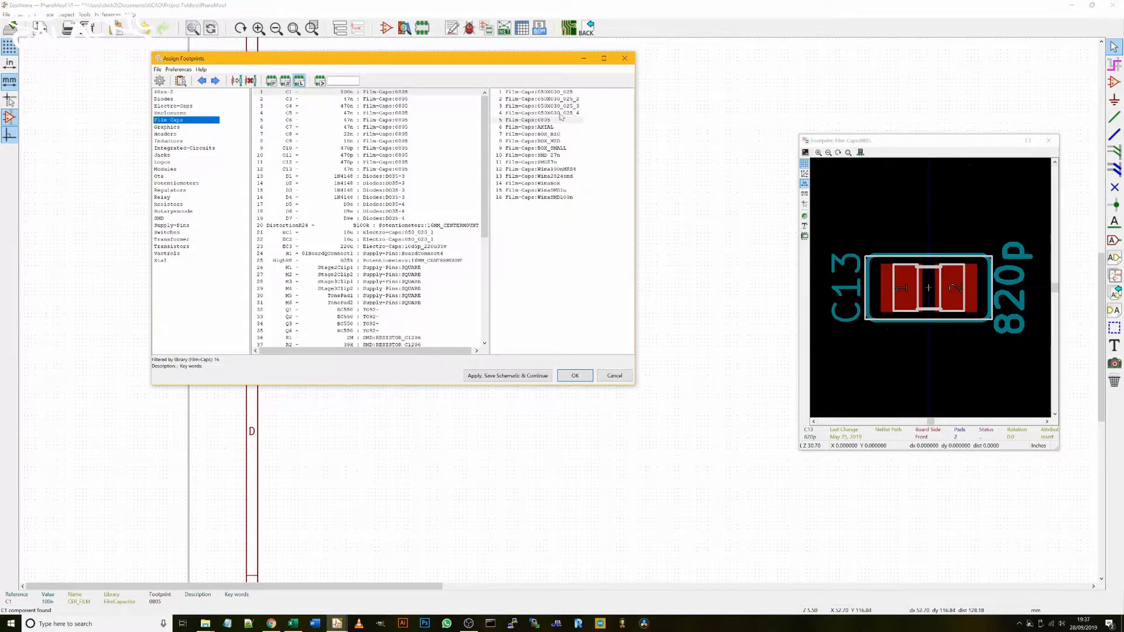
# Step: Assign the Film-Caps footprint BOX_SMALL to capacitor C1 and BOX_MED to capacitor C3
pyautogui.click(538, 141)
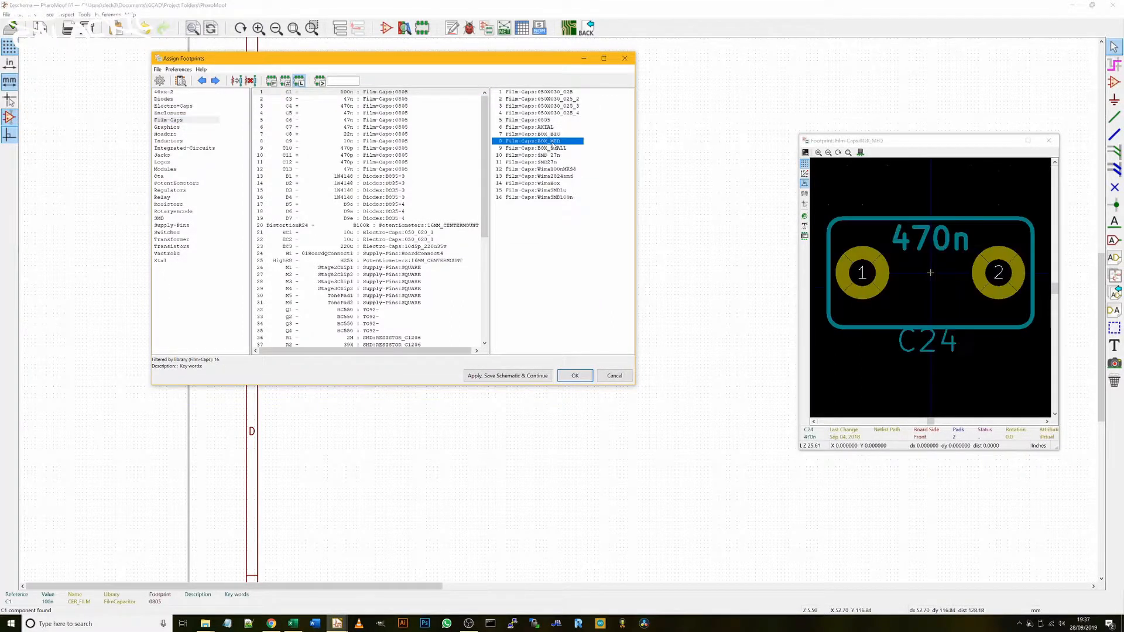
pyautogui.click(553, 149)
pyautogui.doubleClick(553, 149)
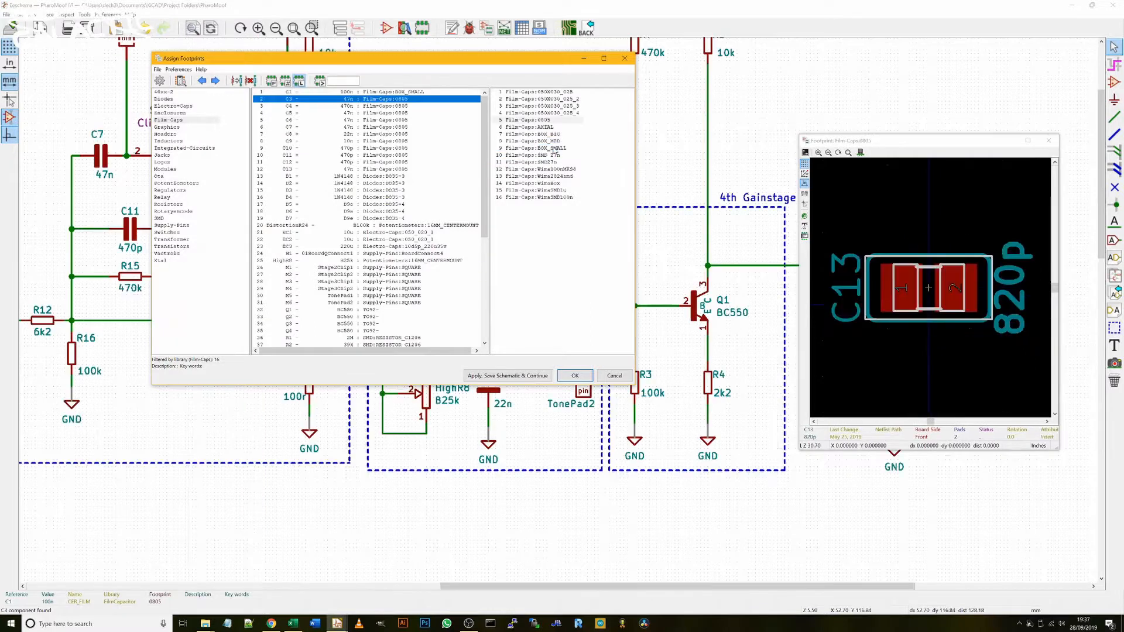
pyautogui.click(553, 142)
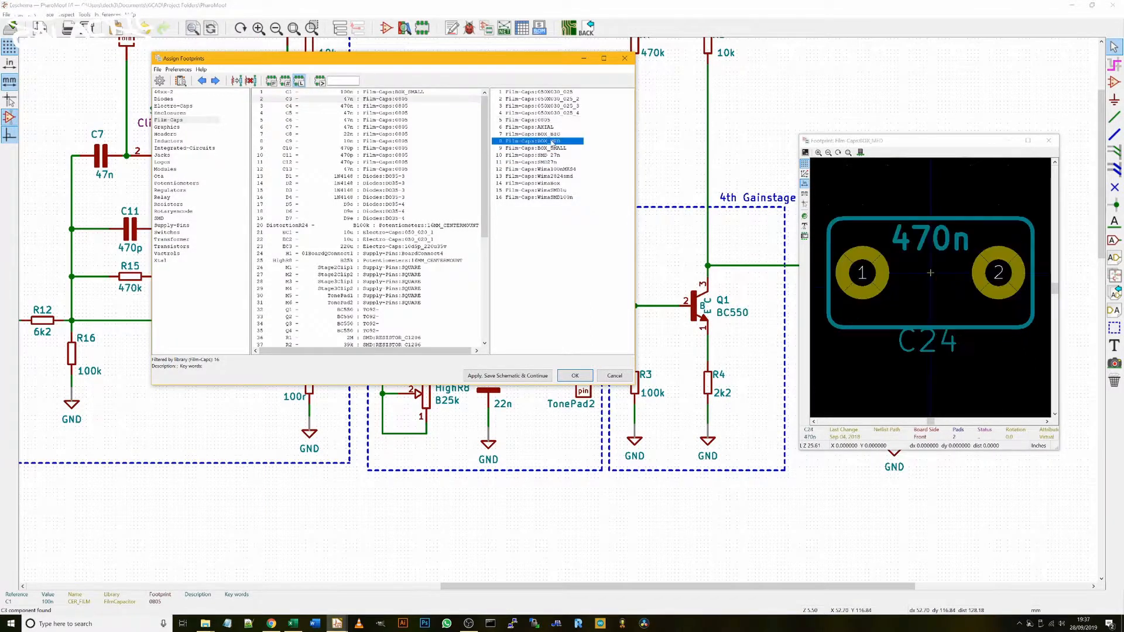
pyautogui.doubleClick(553, 141)
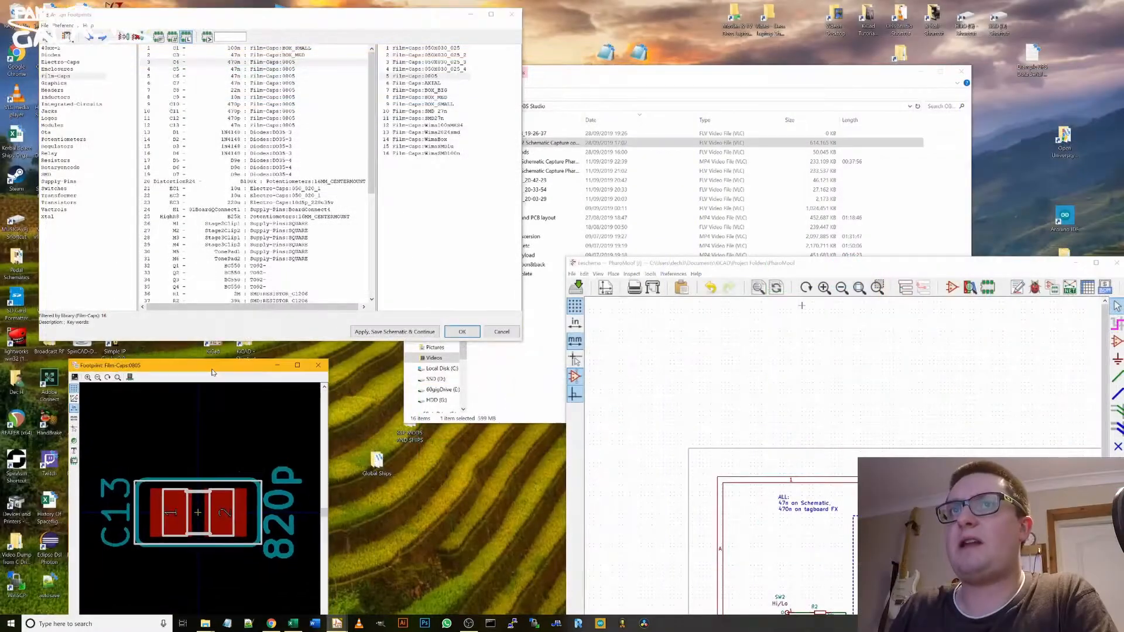
# Step: Arrange the schematic window beside the footprint assignment and preview windows, with the first gain stage enlarged
pyautogui.moveTo(872, 263); pyautogui.dragTo(868, 7)
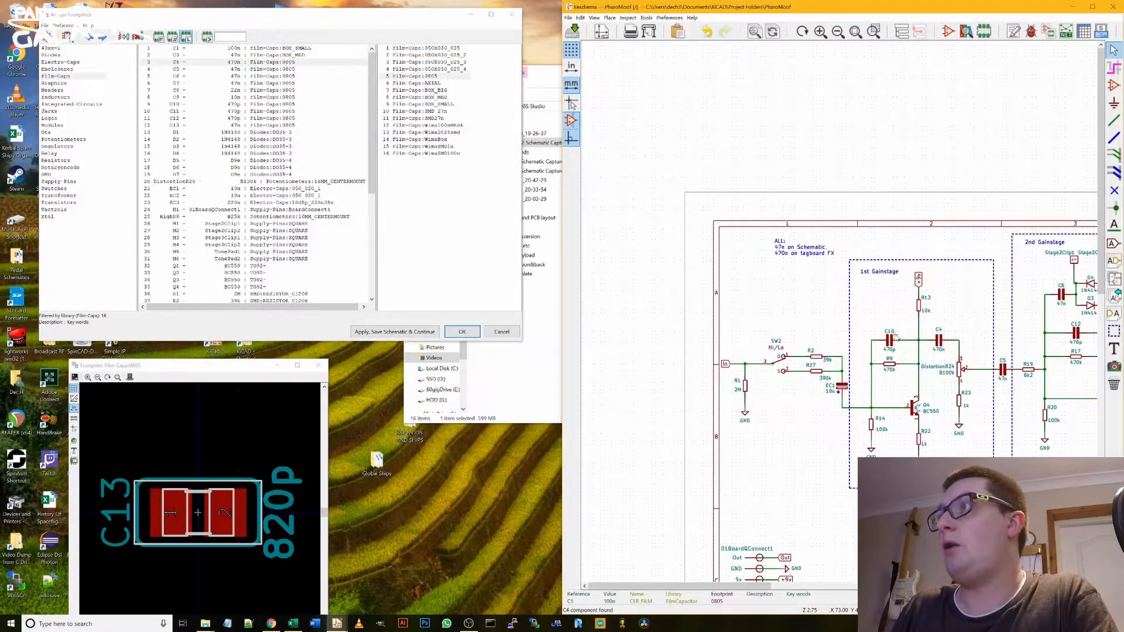
pyautogui.scroll(3, 896, 338)
pyautogui.scroll(3, 896, 338)
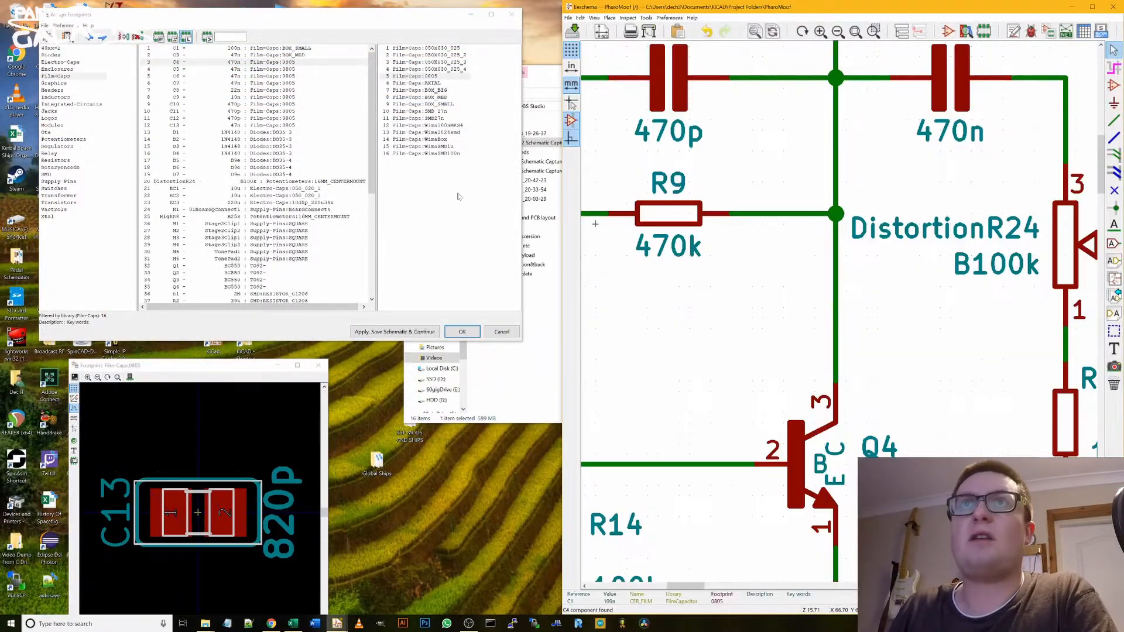
# Step: Assign the BOX_MED footprint to capacitors C4, C5, C6 and C7, and BOX_SMALL to C8 and C9
pyautogui.click(255, 55)
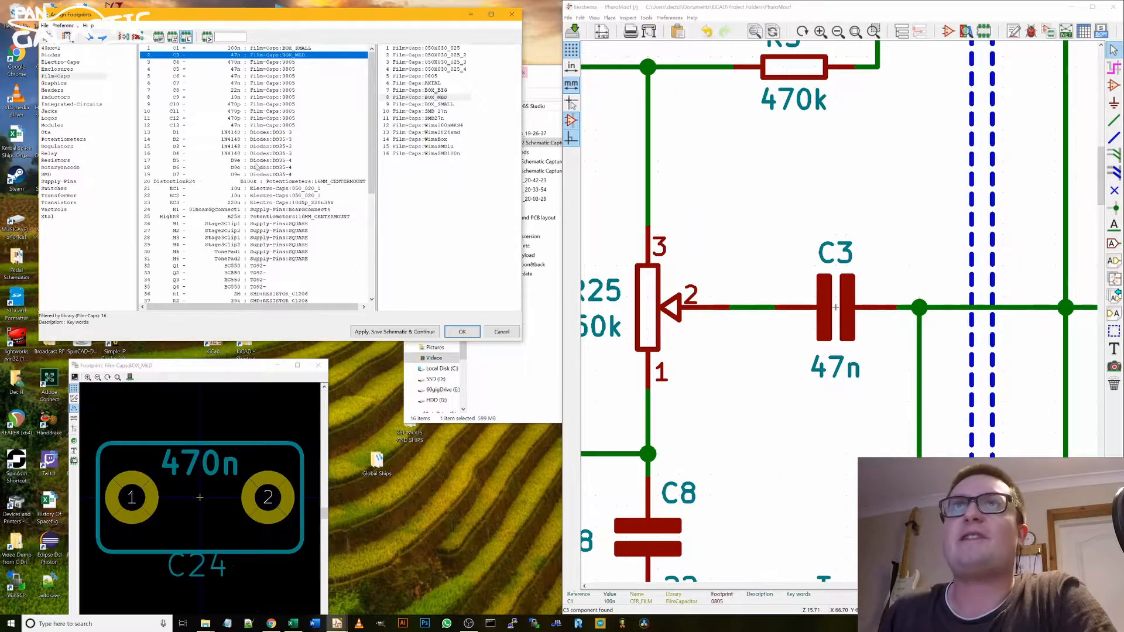
pyautogui.click(263, 62)
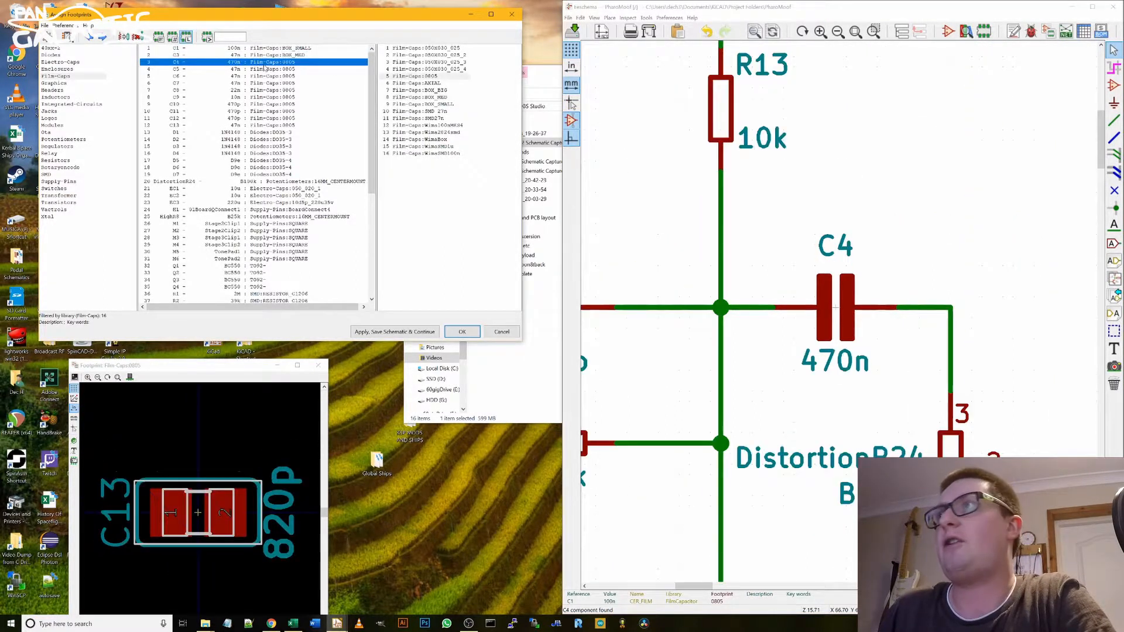
pyautogui.doubleClick(437, 98)
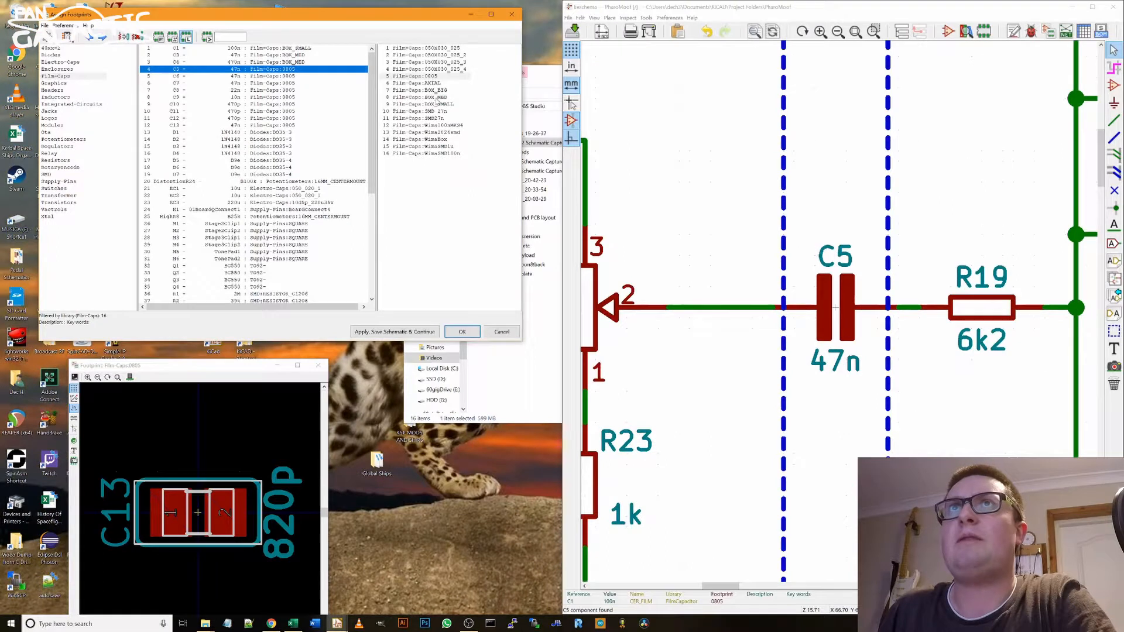
pyautogui.doubleClick(436, 97)
pyautogui.doubleClick(436, 97)
pyautogui.doubleClick(437, 98)
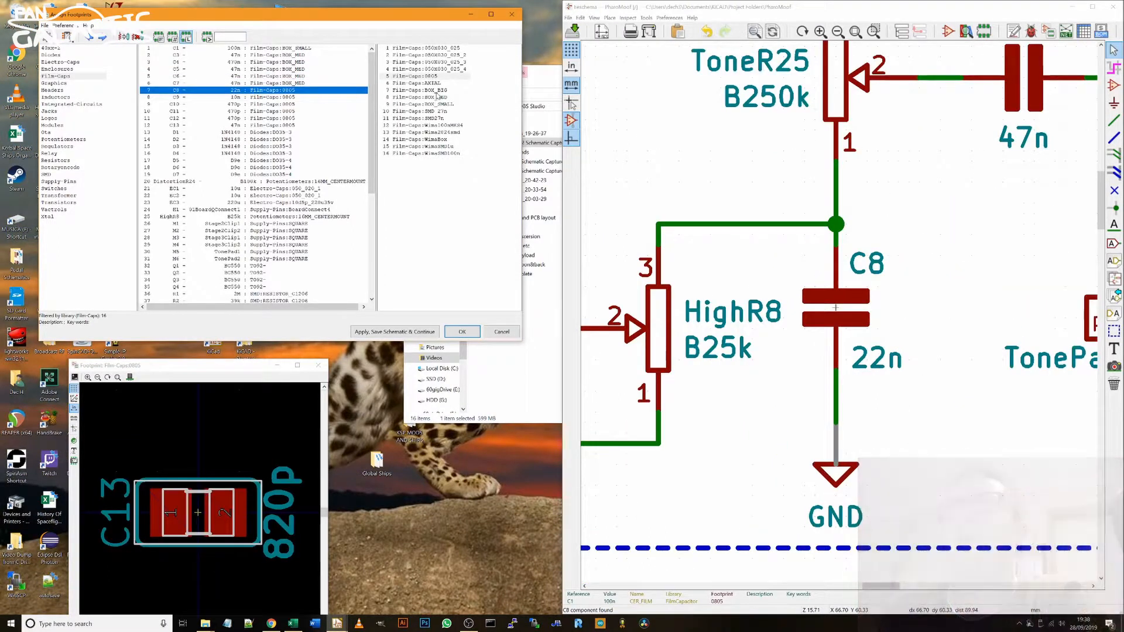
pyautogui.doubleClick(438, 104)
pyautogui.doubleClick(438, 104)
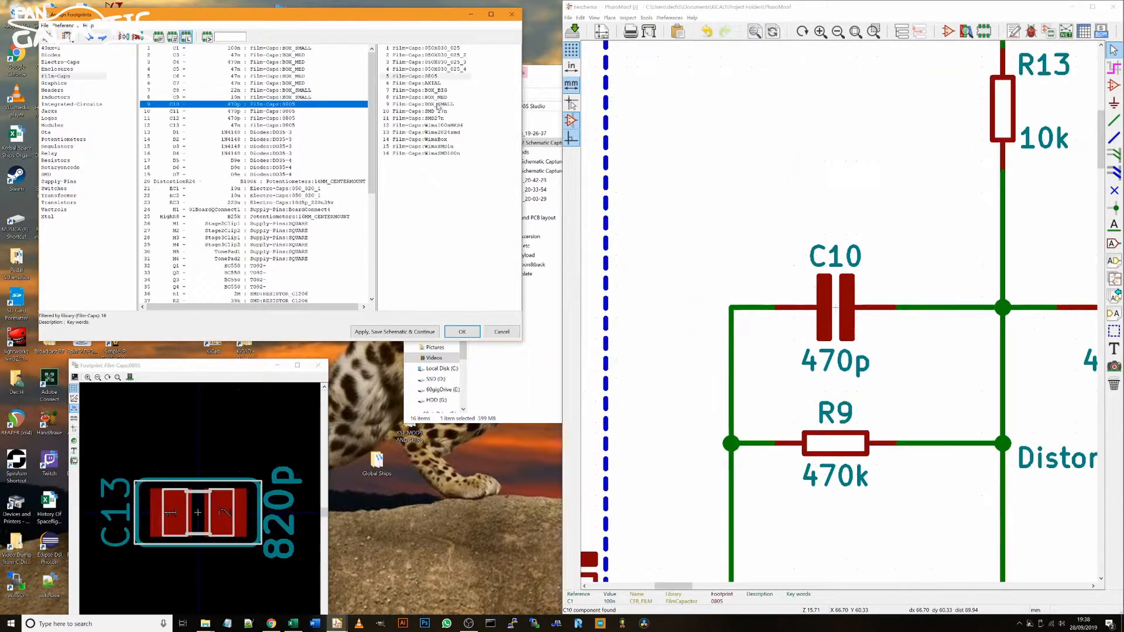
# Step: Preview the Film-Caps footprint 050X030_025 and assign it to the 470p capacitors C10, C11 and C12
pyautogui.click(438, 49)
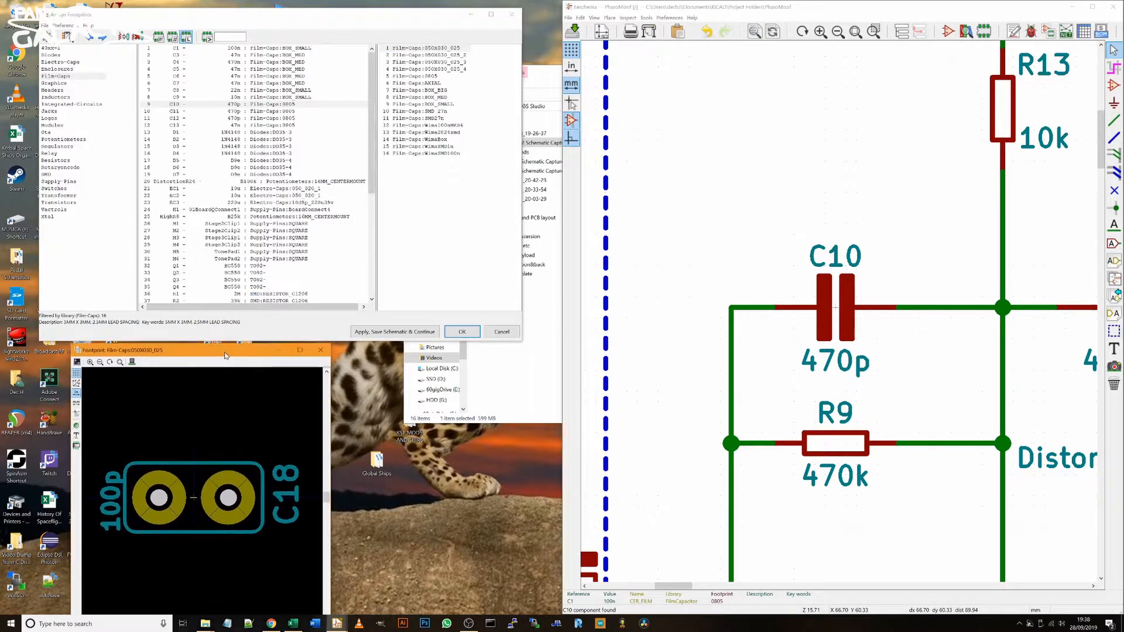
pyautogui.doubleClick(444, 50)
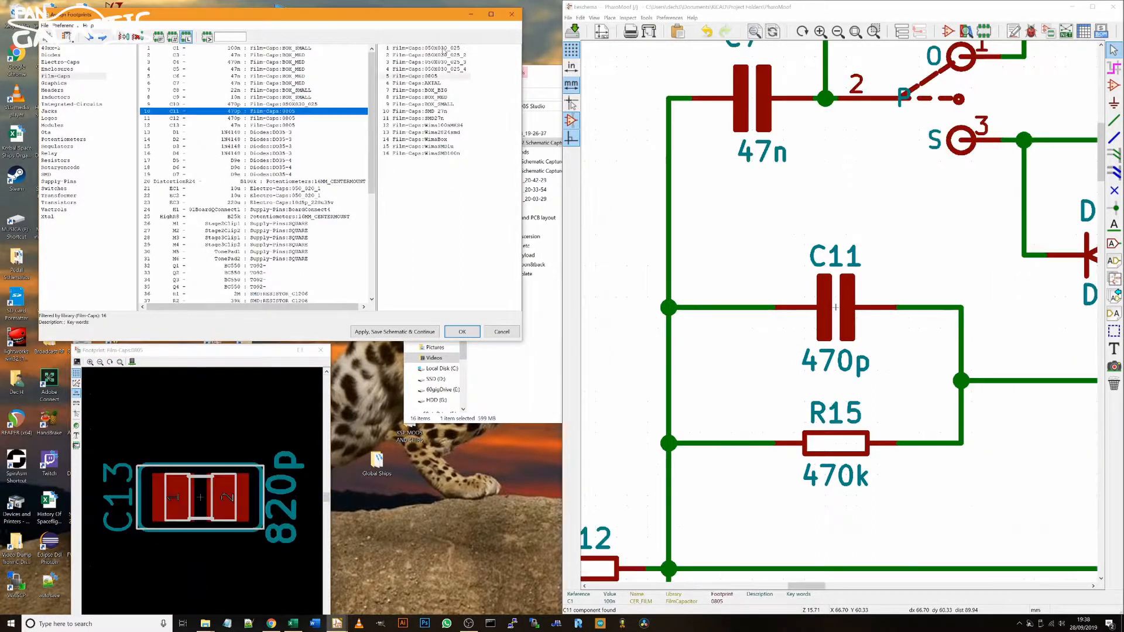
pyautogui.doubleClick(444, 50)
pyautogui.doubleClick(443, 51)
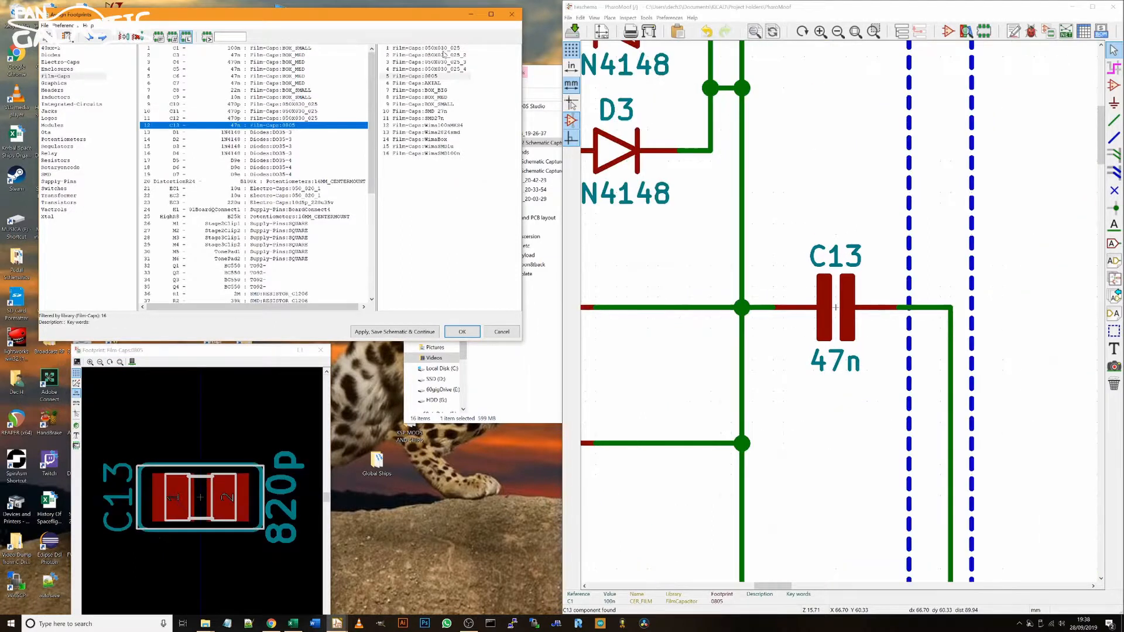
# Step: Assign the Film-Caps footprint BOX_MED to capacitor C13 and move the footprint preview window clear of the assignment list
pyautogui.doubleClick(442, 98)
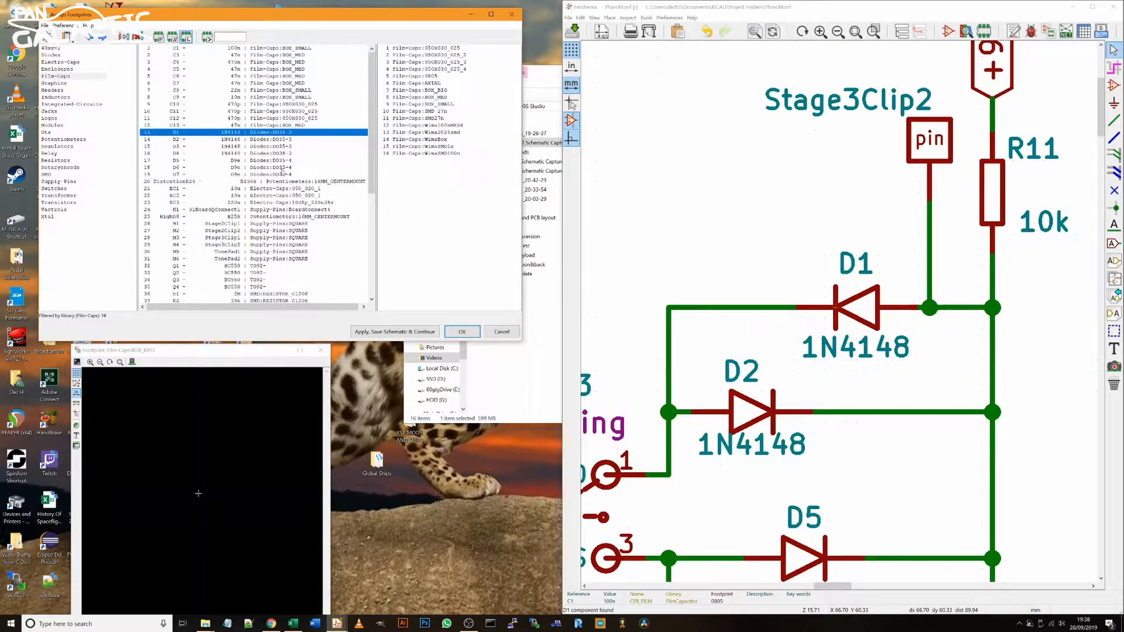
pyautogui.click(283, 189)
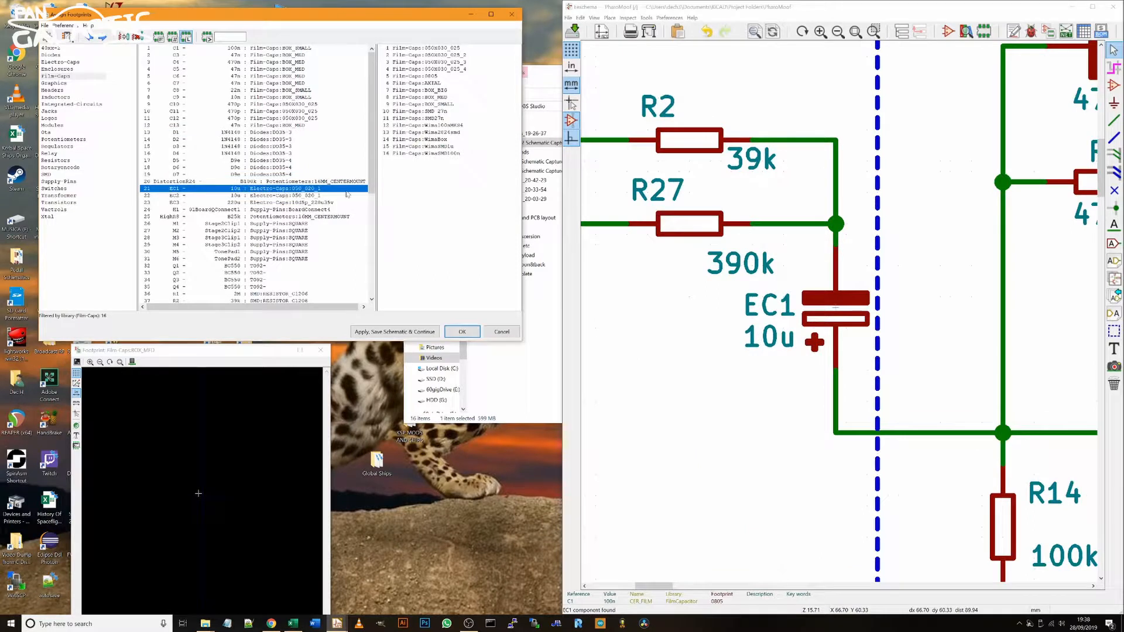
pyautogui.moveTo(206, 355); pyautogui.dragTo(663, 277)
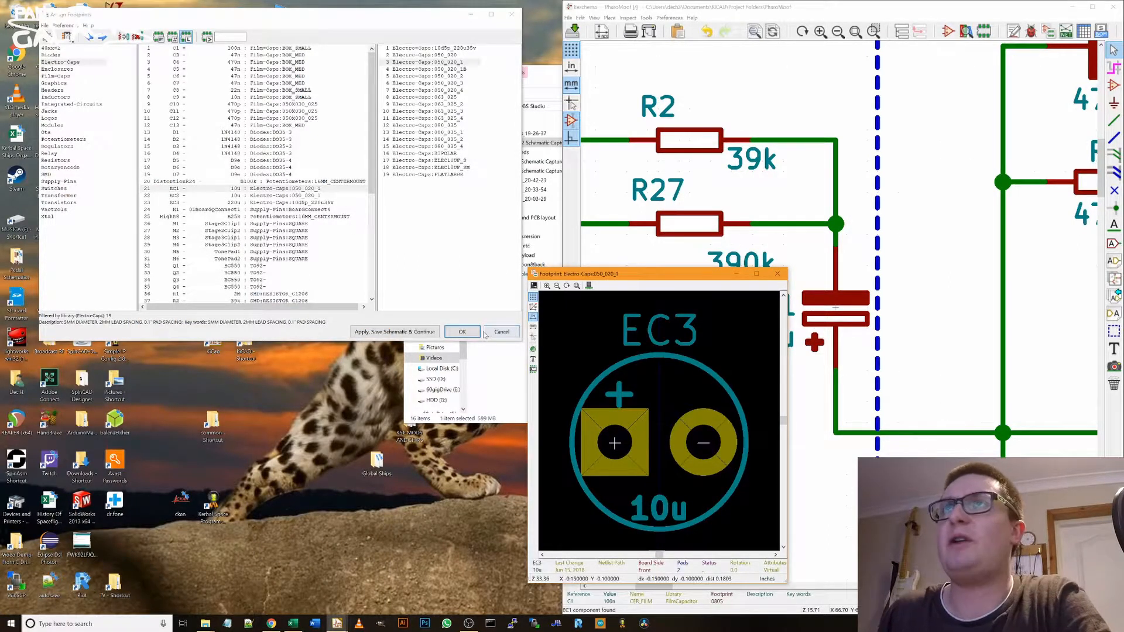
# Step: Assign the Electro-Caps footprint 050_020_1 to the 10u capacitor EC1 and the 220u35v footprint to EC3
pyautogui.click(440, 62)
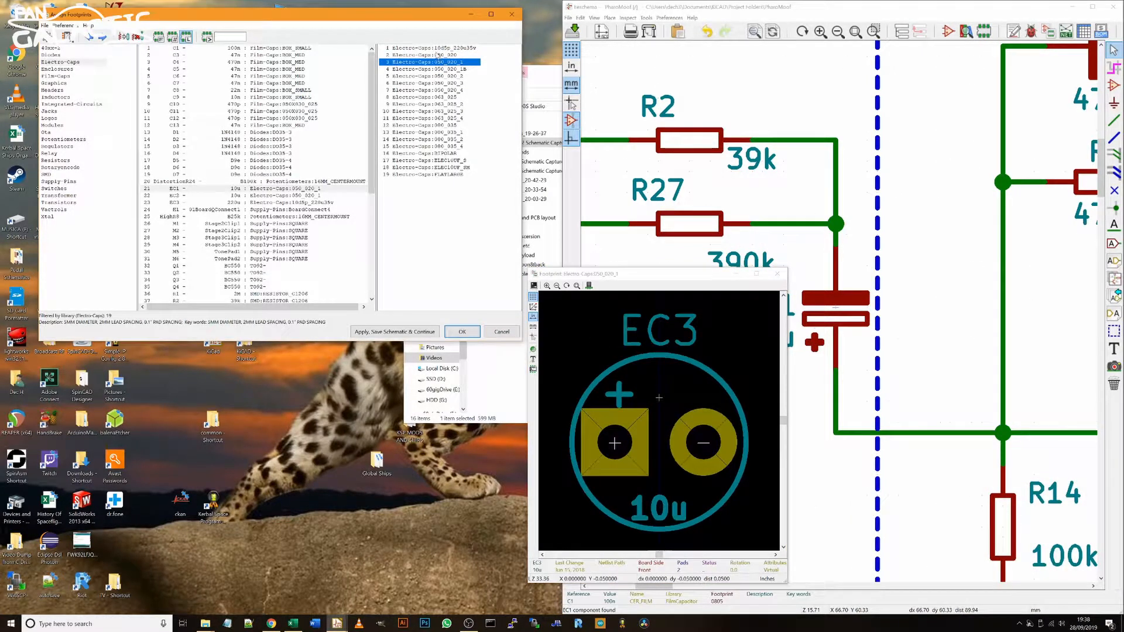
pyautogui.doubleClick(438, 61)
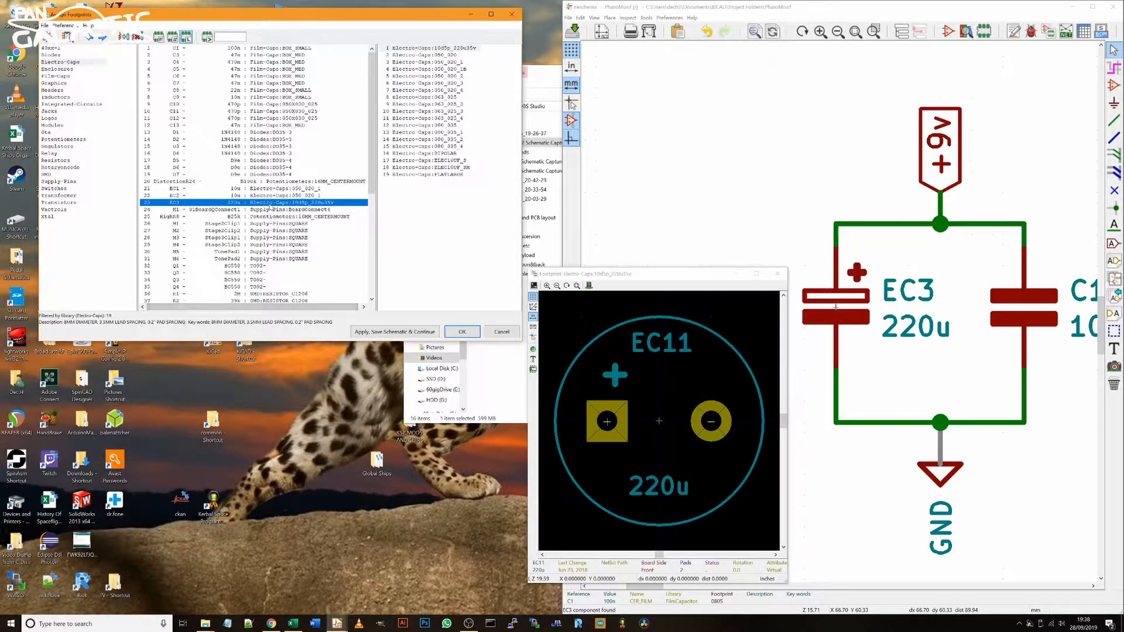
pyautogui.doubleClick(450, 50)
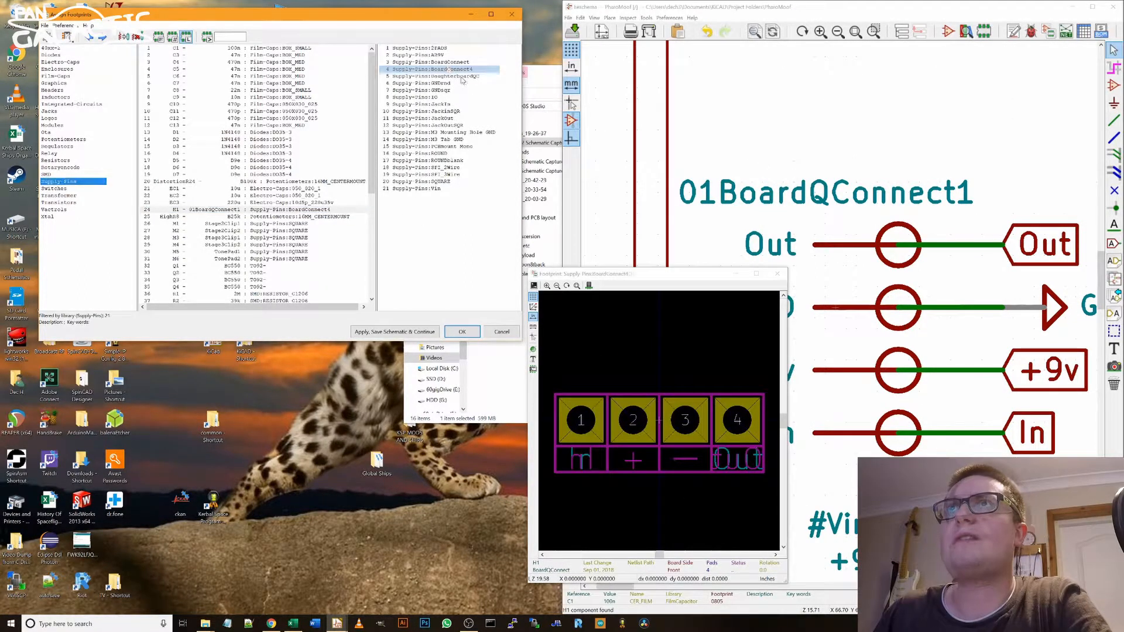
# Step: Check the footprints assigned to the HighR8 potentiometer and to the stage clip and tone pad pins
pyautogui.click(309, 216)
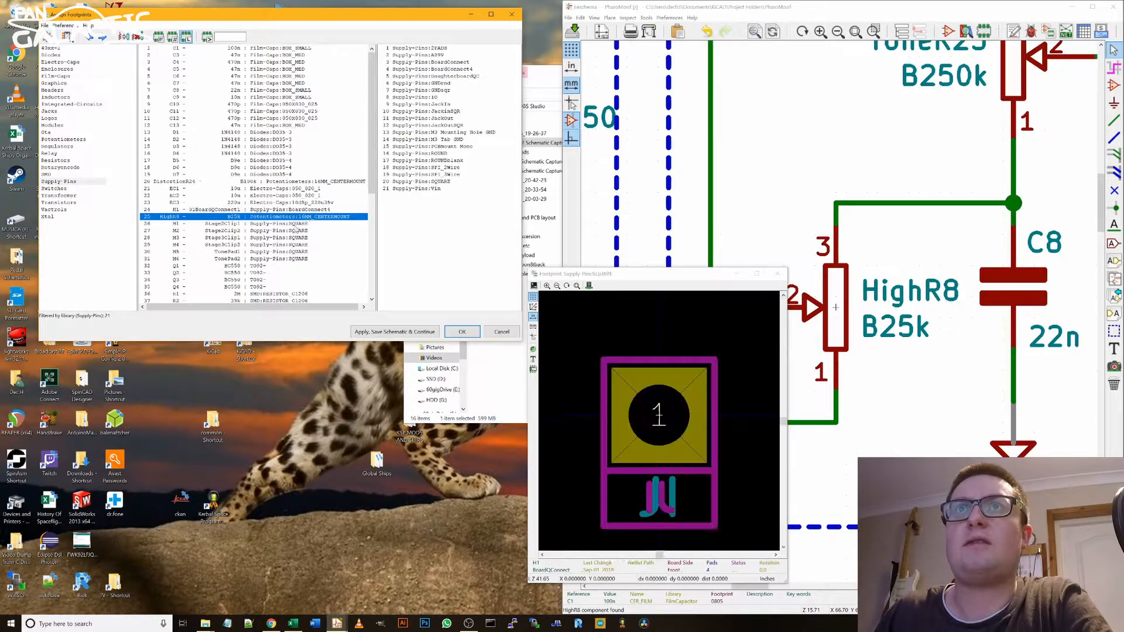
pyautogui.click(303, 223)
pyautogui.click(293, 237)
pyautogui.click(290, 245)
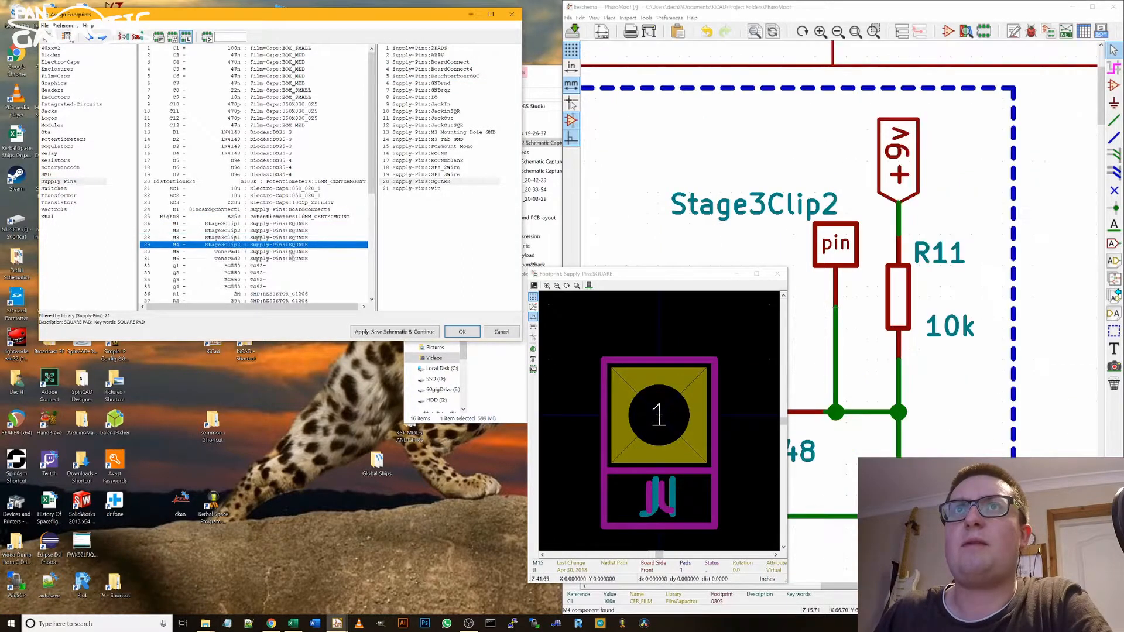
pyautogui.click(290, 253)
pyautogui.click(288, 260)
pyautogui.scroll(-2, 275, 262)
# Step: Preview footprints from the Transistors library for Q1, including the SOT-23 and TO92 variants, and compare the SMD SOT23 transistor
pyautogui.press('Down')
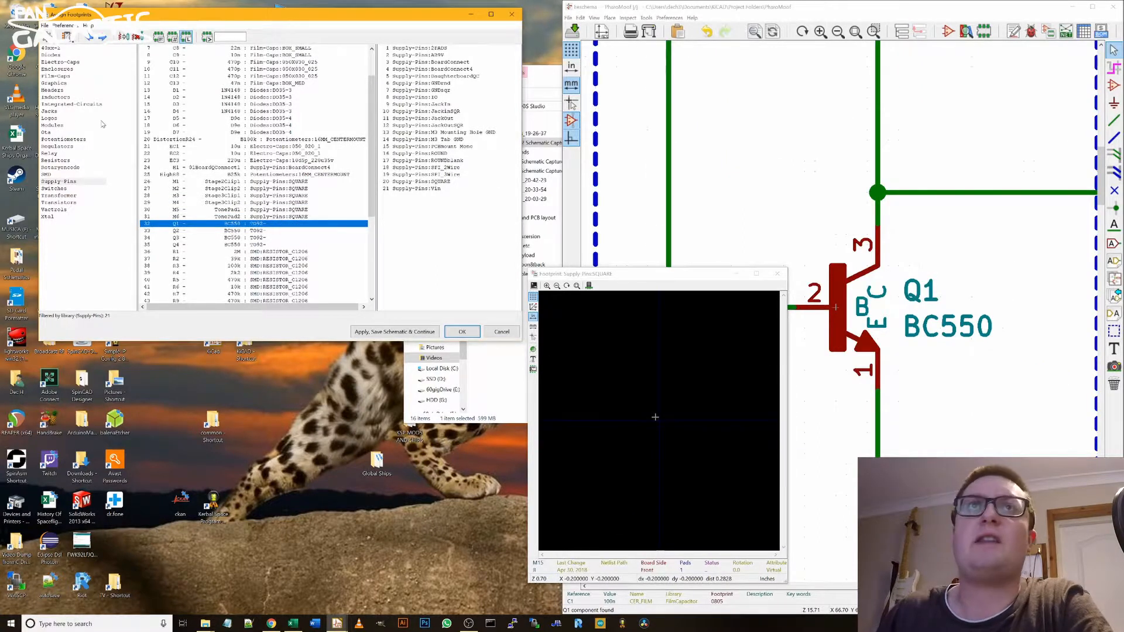
pyautogui.click(66, 202)
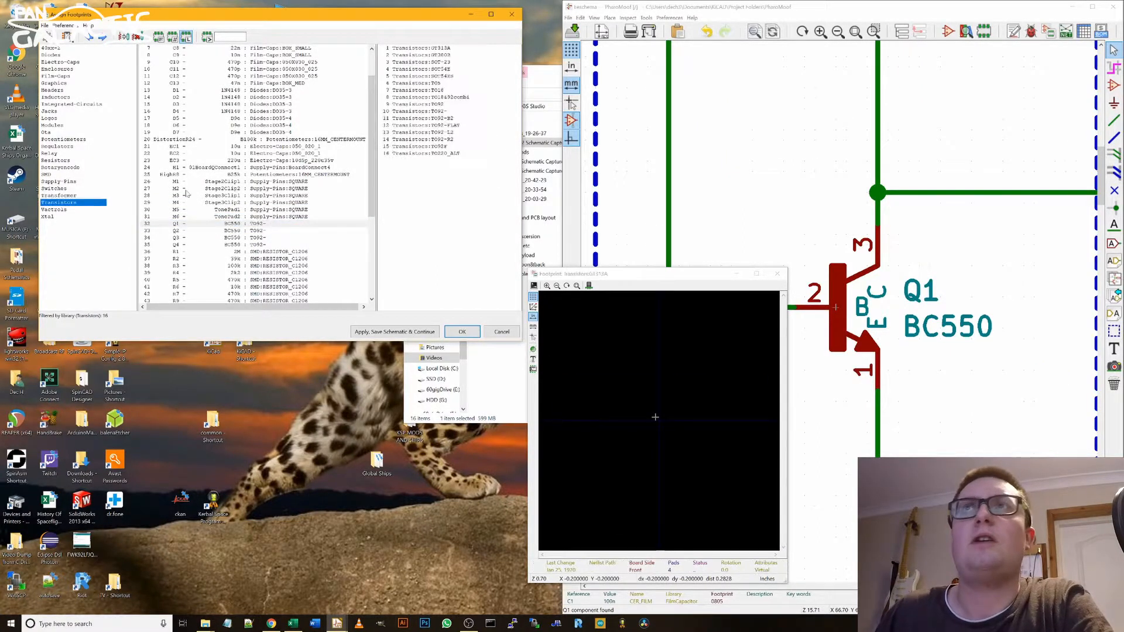
pyautogui.click(447, 49)
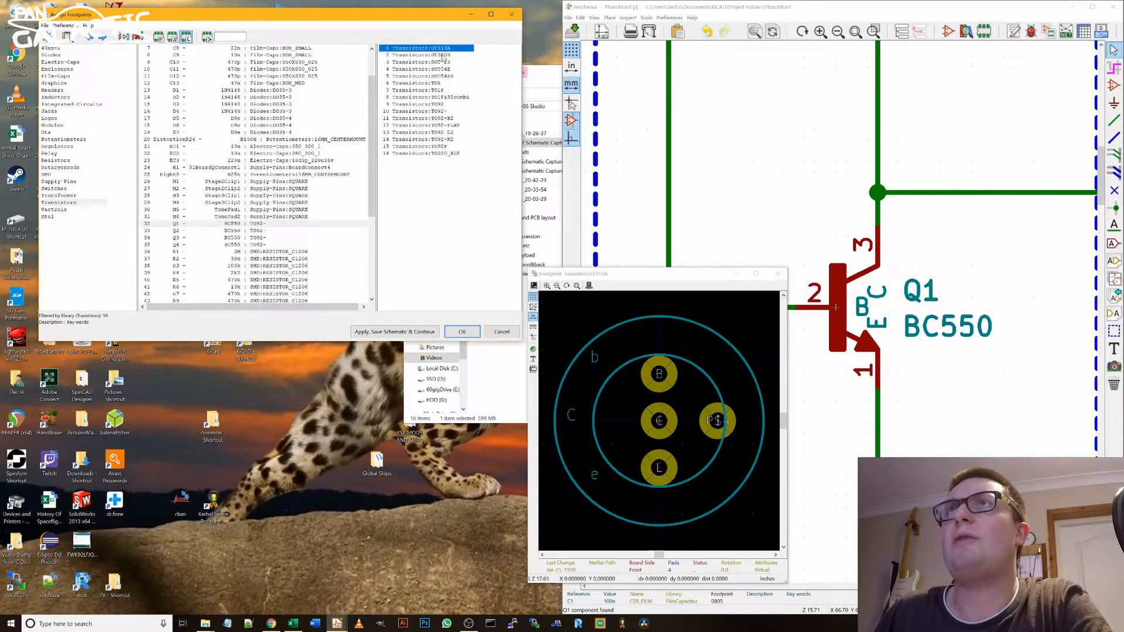
pyautogui.click(443, 55)
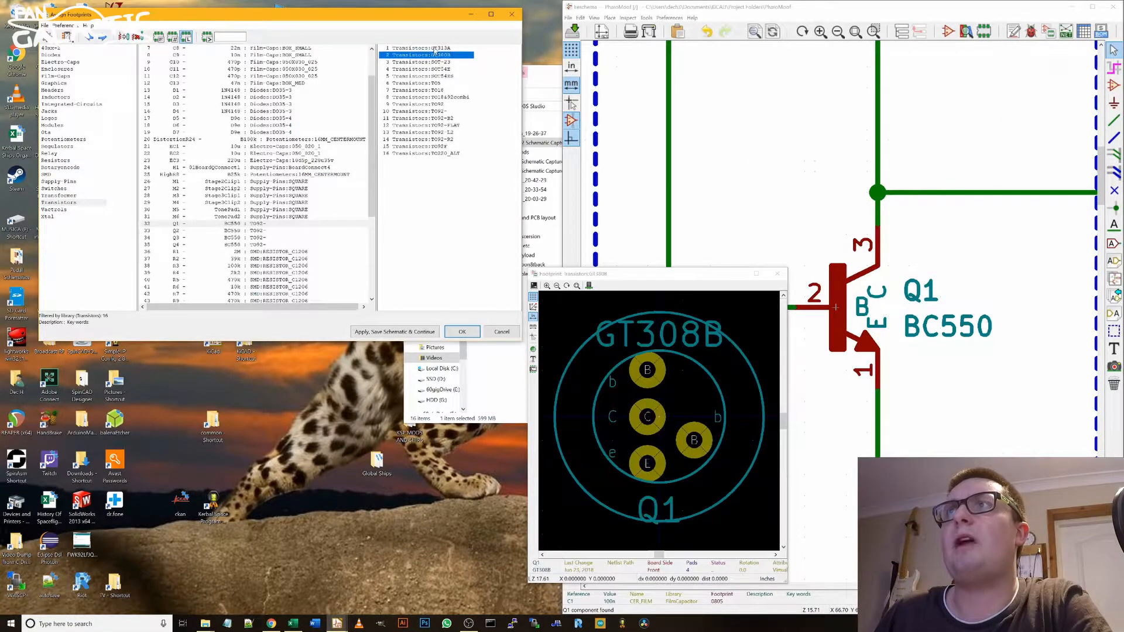
pyautogui.click(438, 63)
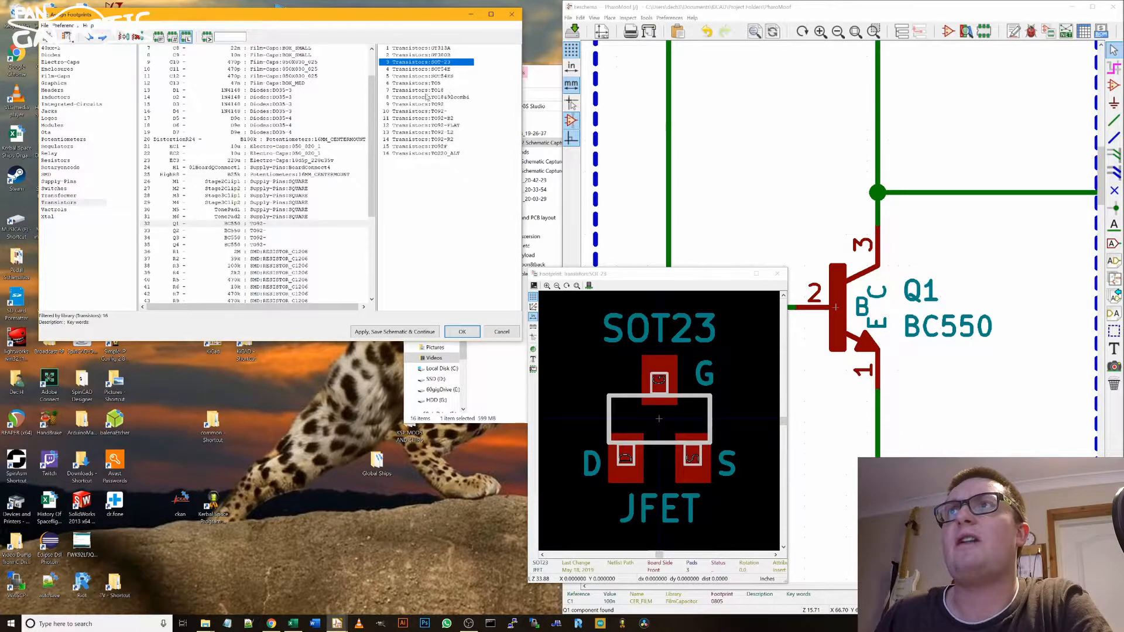
pyautogui.click(436, 105)
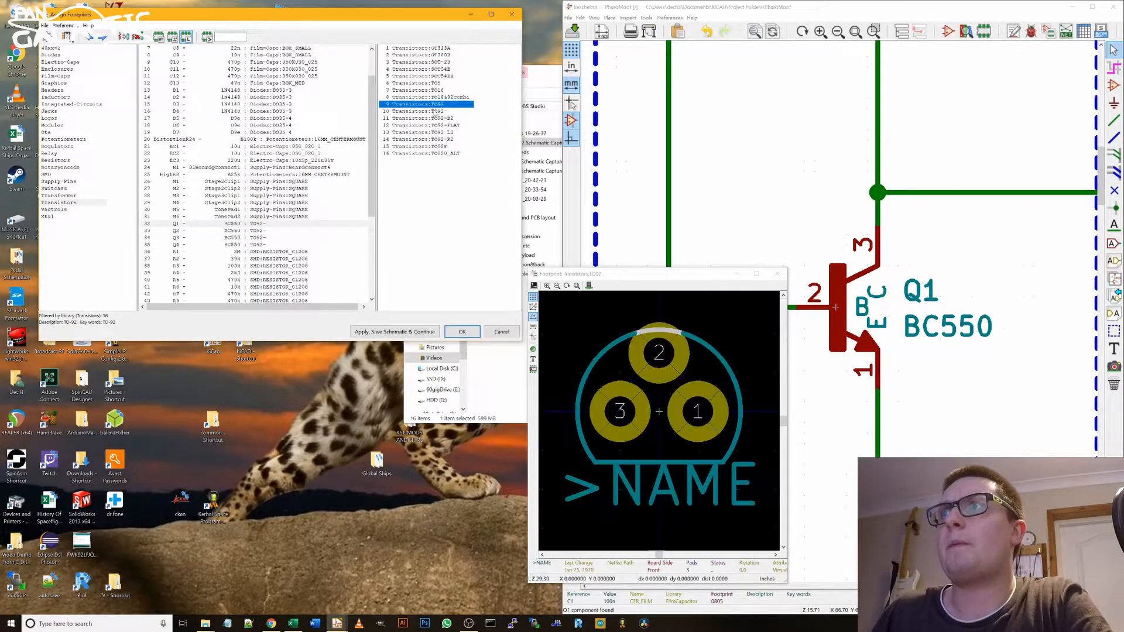
pyautogui.click(436, 111)
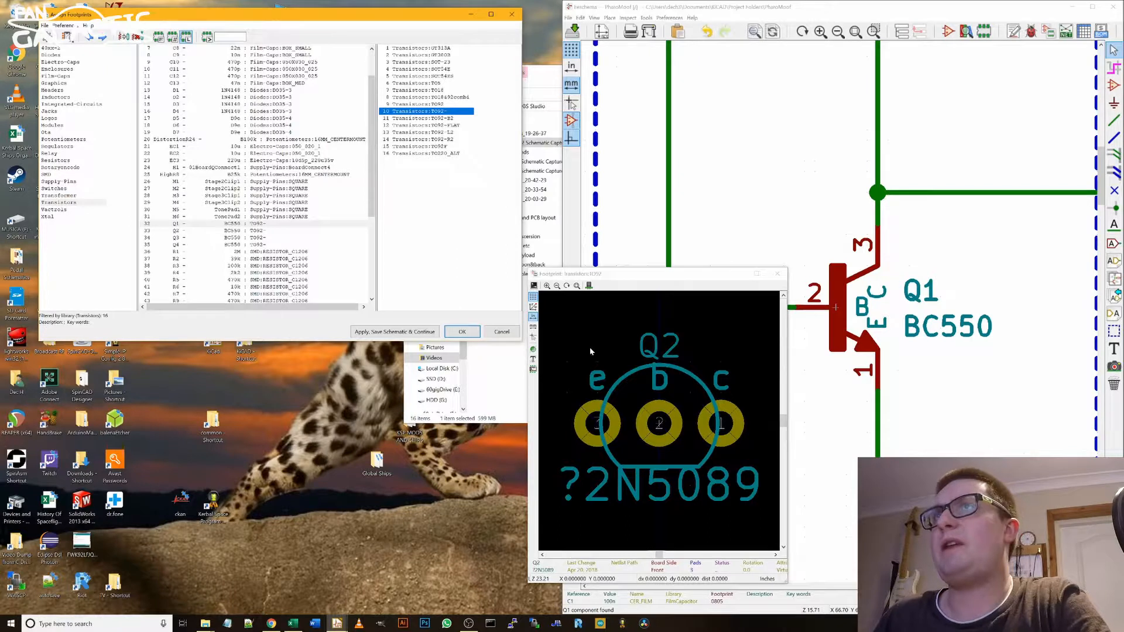
pyautogui.click(434, 119)
pyautogui.click(433, 125)
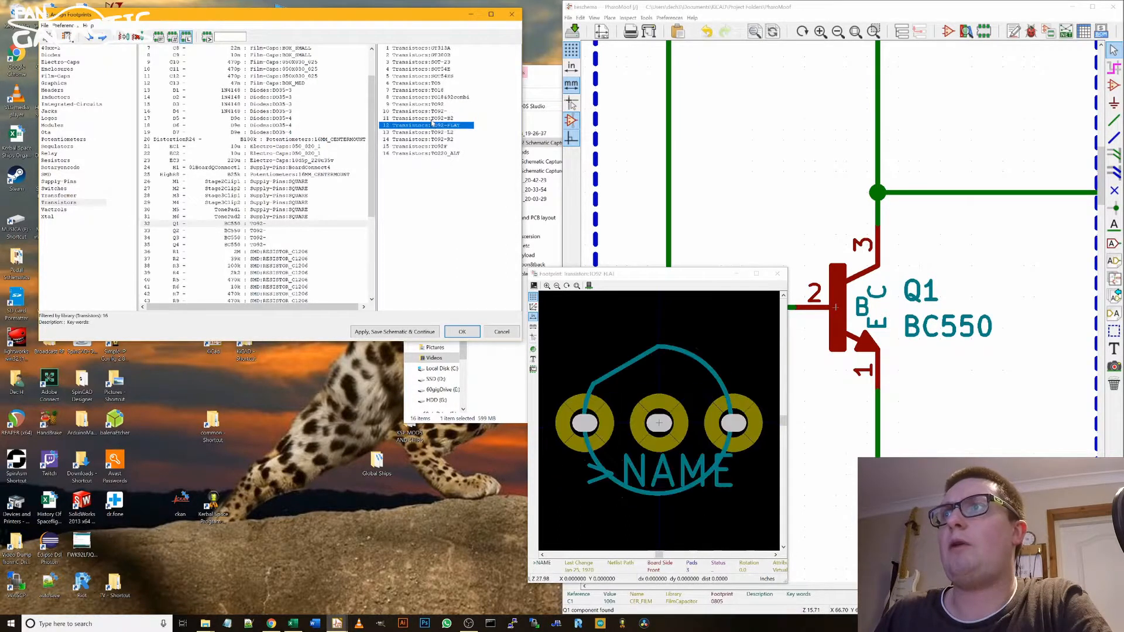
pyautogui.click(431, 111)
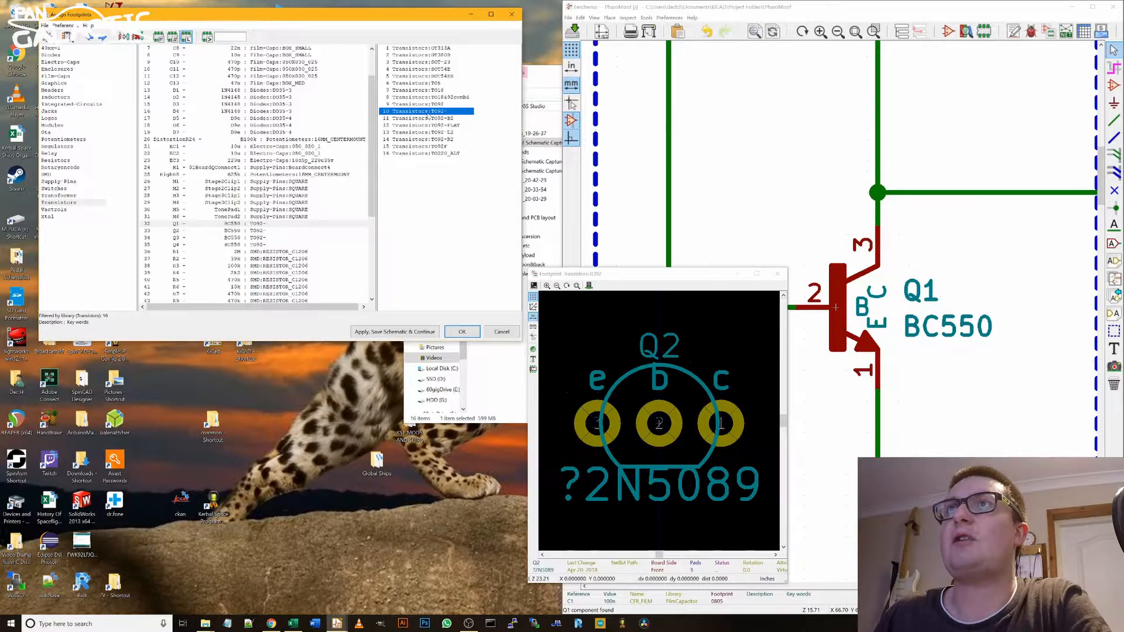
pyautogui.click(424, 62)
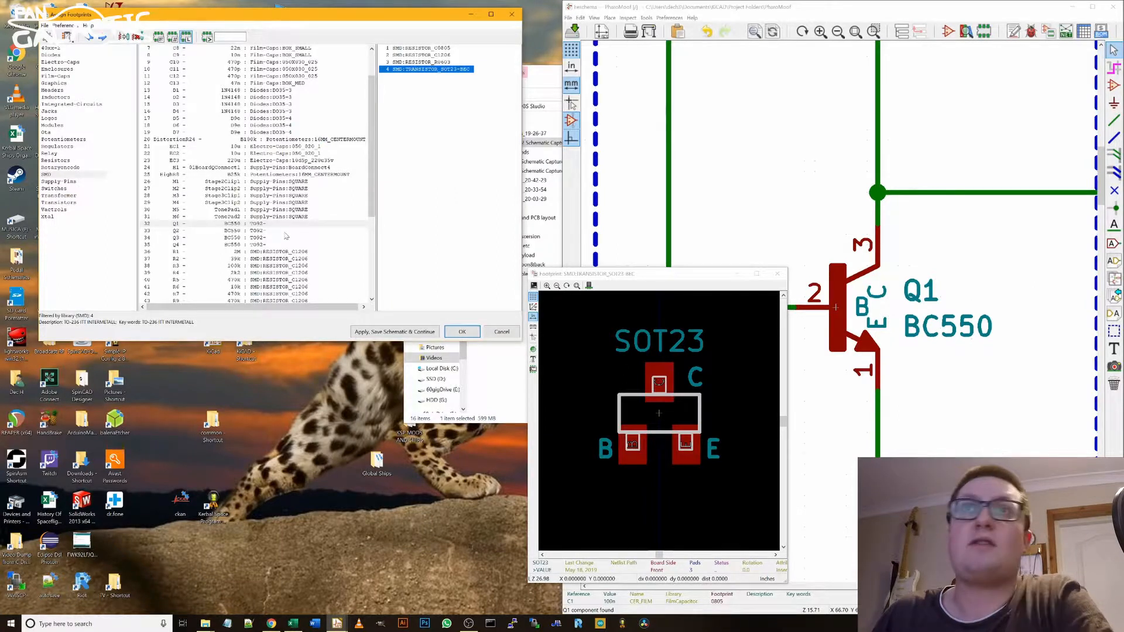
# Step: Assign the TO92- footprint from the Transistors library to the BC550 transistors Q1, Q2, Q3 and Q4
pyautogui.click(58, 202)
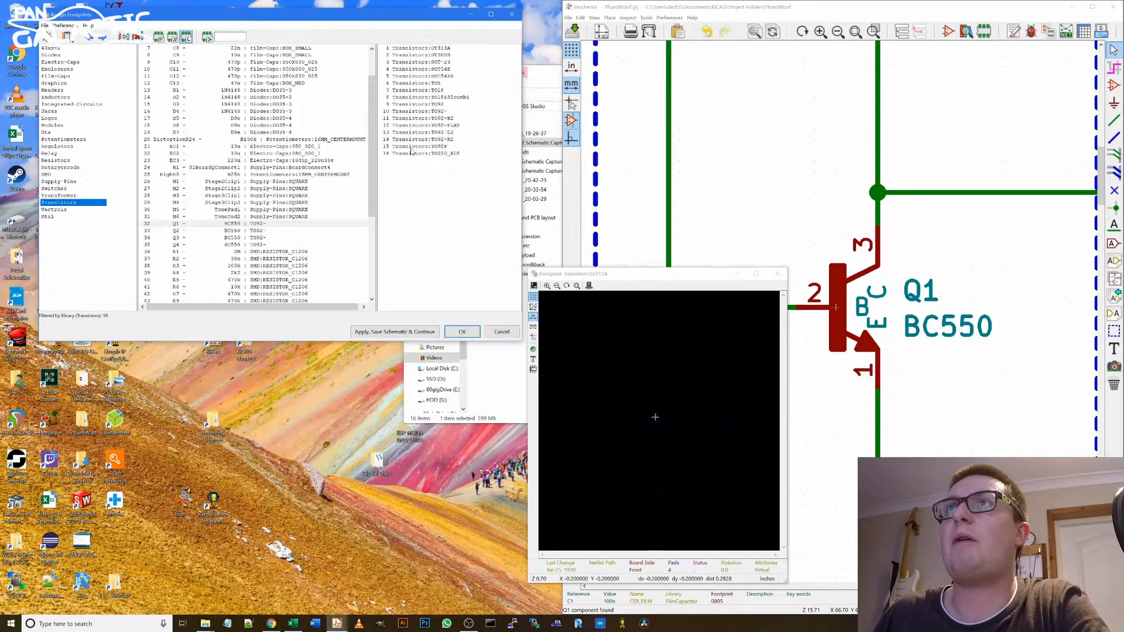
pyautogui.click(440, 111)
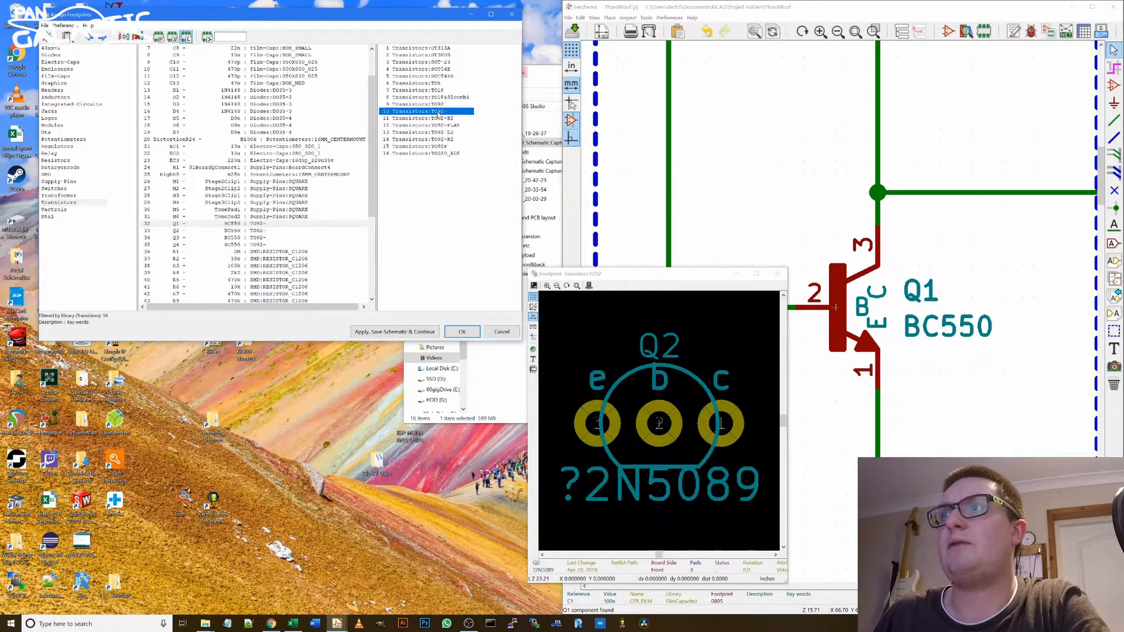
pyautogui.doubleClick(440, 111)
pyautogui.doubleClick(440, 112)
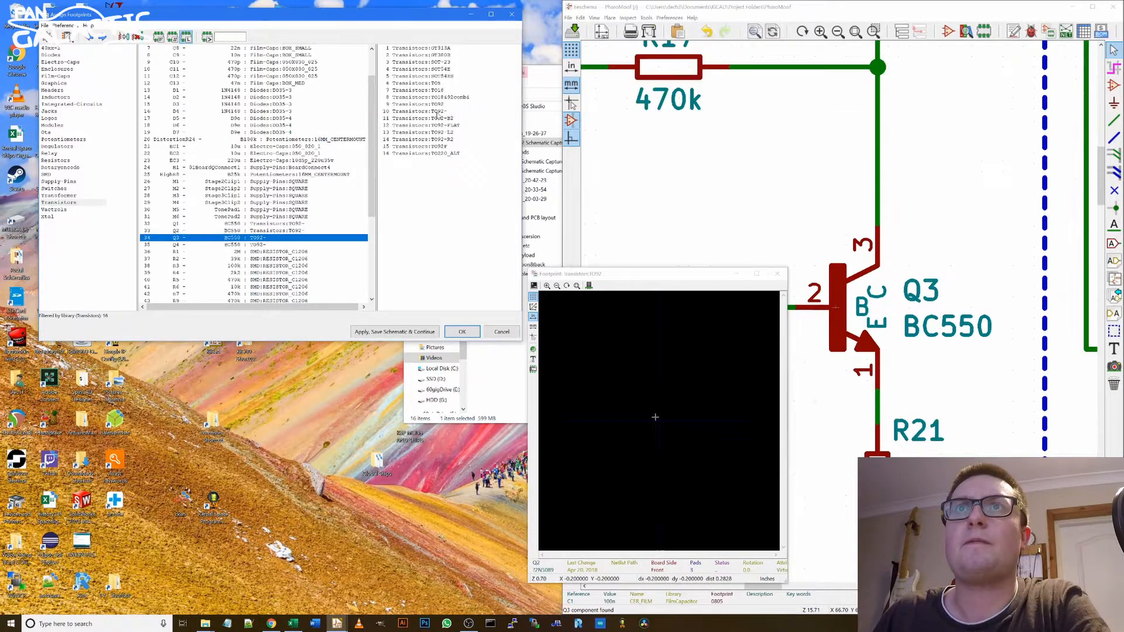
pyautogui.doubleClick(440, 111)
pyautogui.doubleClick(440, 111)
# Step: Assign the SMD footprint RESISTOR_C0805 to every fixed resistor from R1 through R27
pyautogui.scroll(-5, 296, 181)
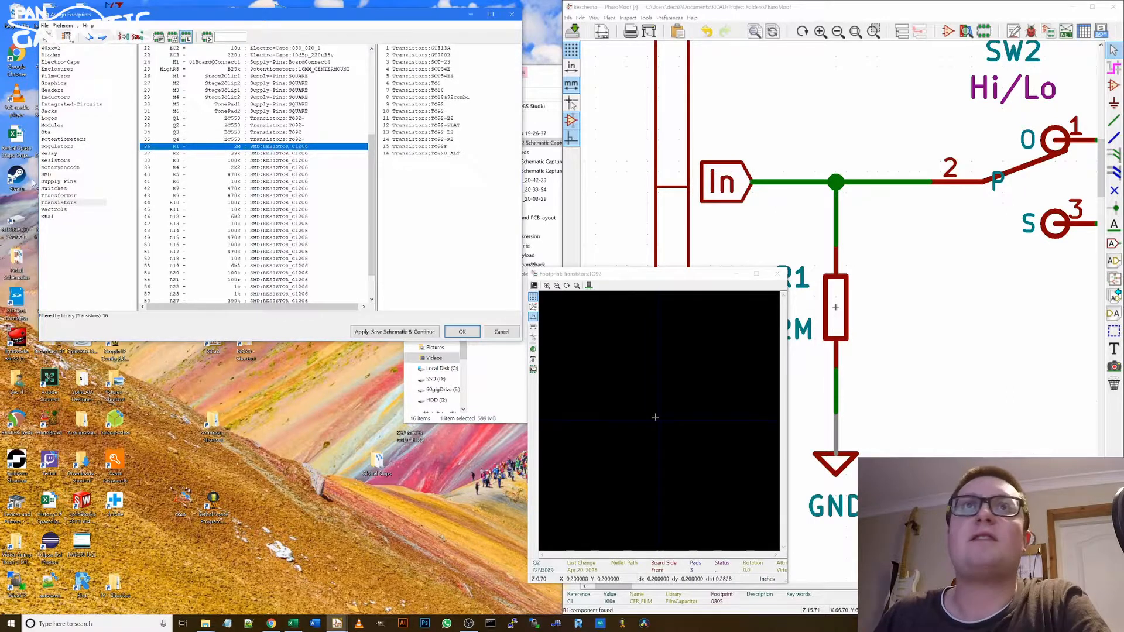
pyautogui.click(47, 174)
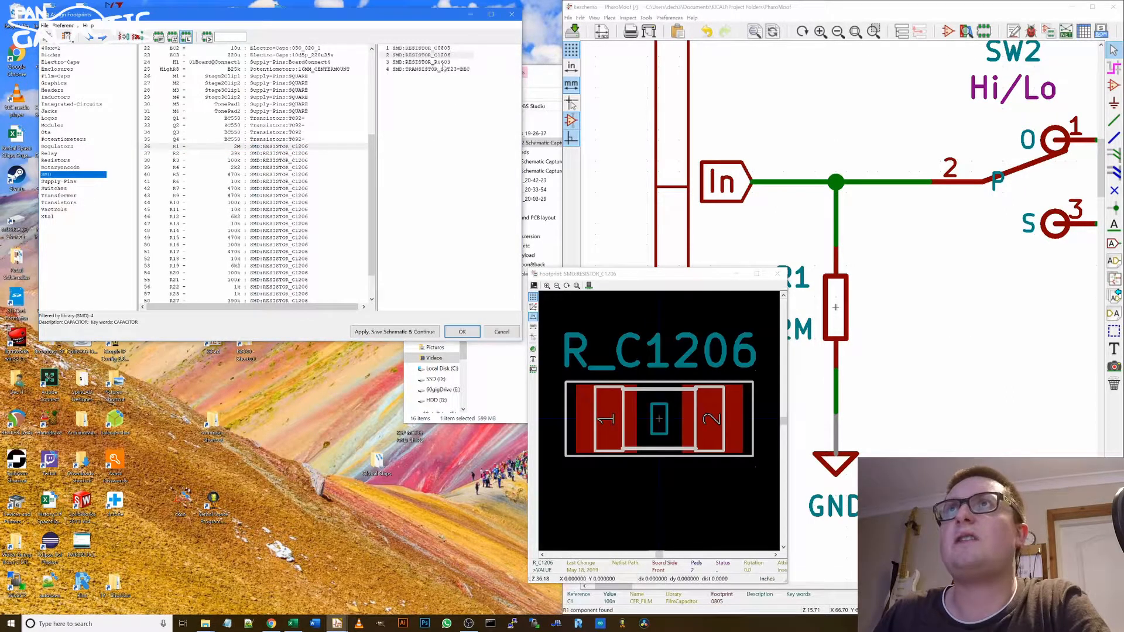
pyautogui.click(437, 49)
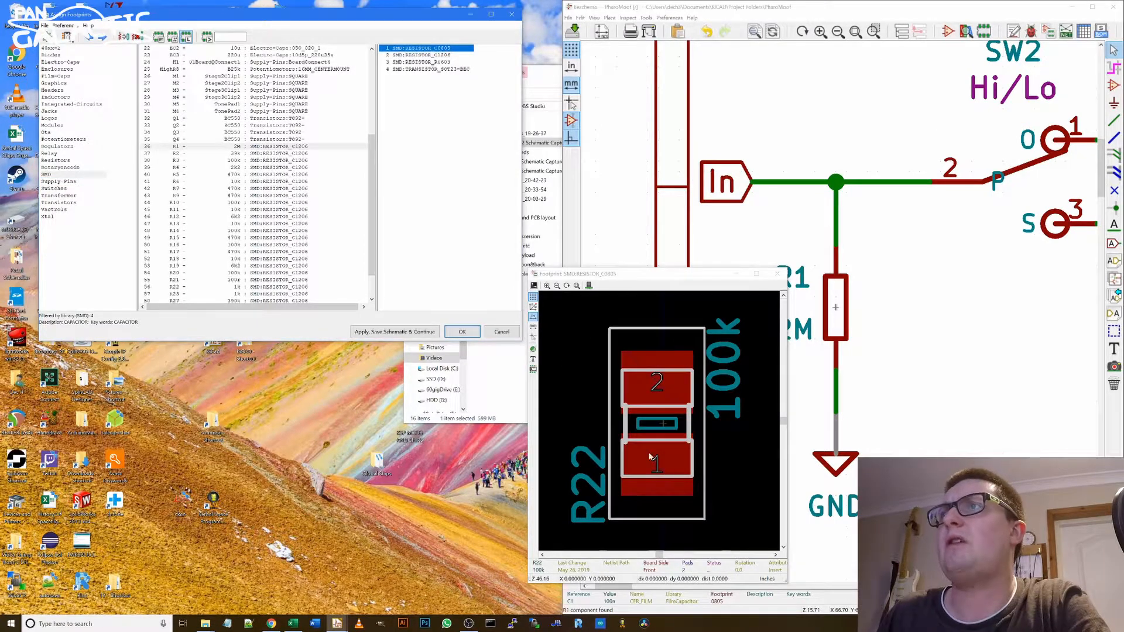
pyautogui.doubleClick(442, 51)
pyautogui.doubleClick(442, 50)
pyautogui.doubleClick(442, 50)
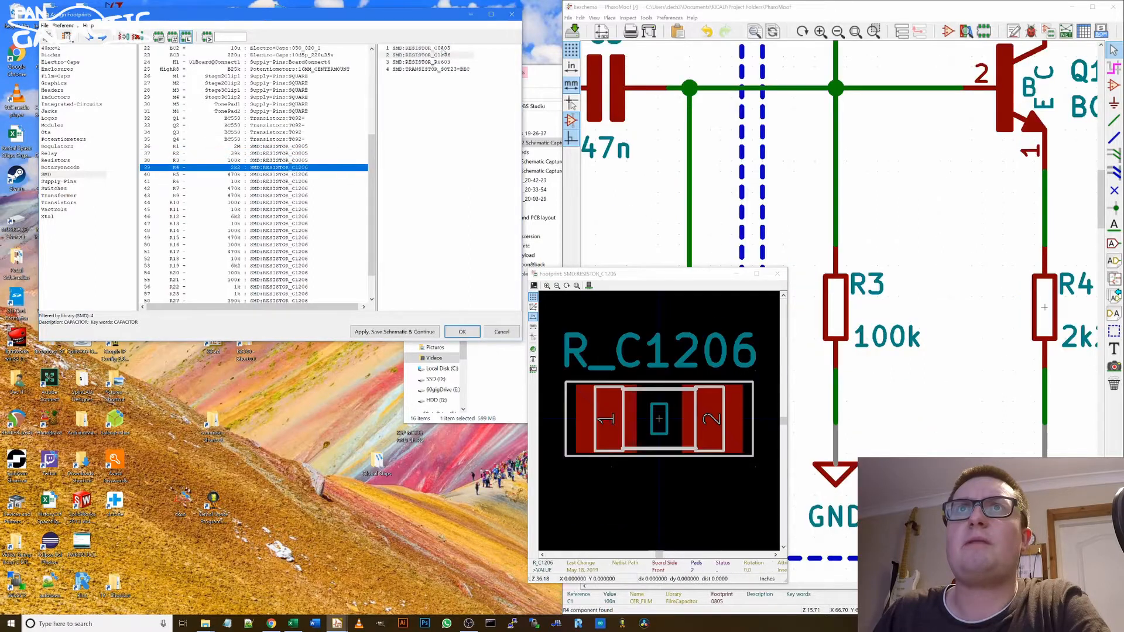
pyautogui.doubleClick(442, 51)
pyautogui.doubleClick(442, 51)
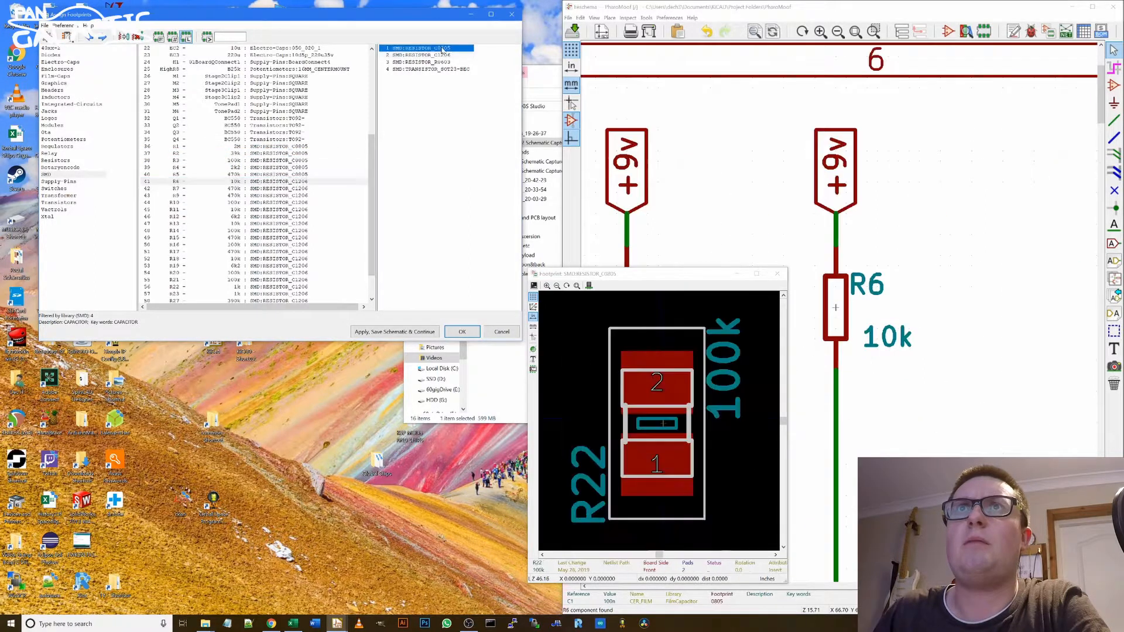
pyautogui.doubleClick(442, 50)
pyautogui.doubleClick(441, 50)
pyautogui.doubleClick(442, 50)
pyautogui.doubleClick(442, 51)
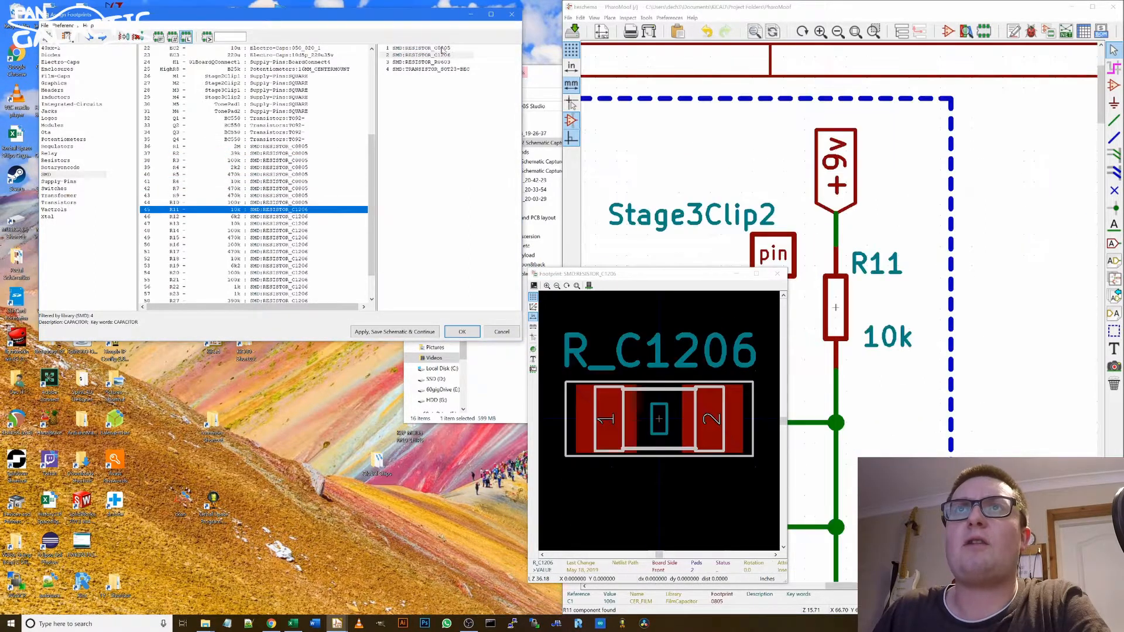
pyautogui.doubleClick(442, 51)
pyautogui.doubleClick(442, 50)
pyautogui.doubleClick(442, 51)
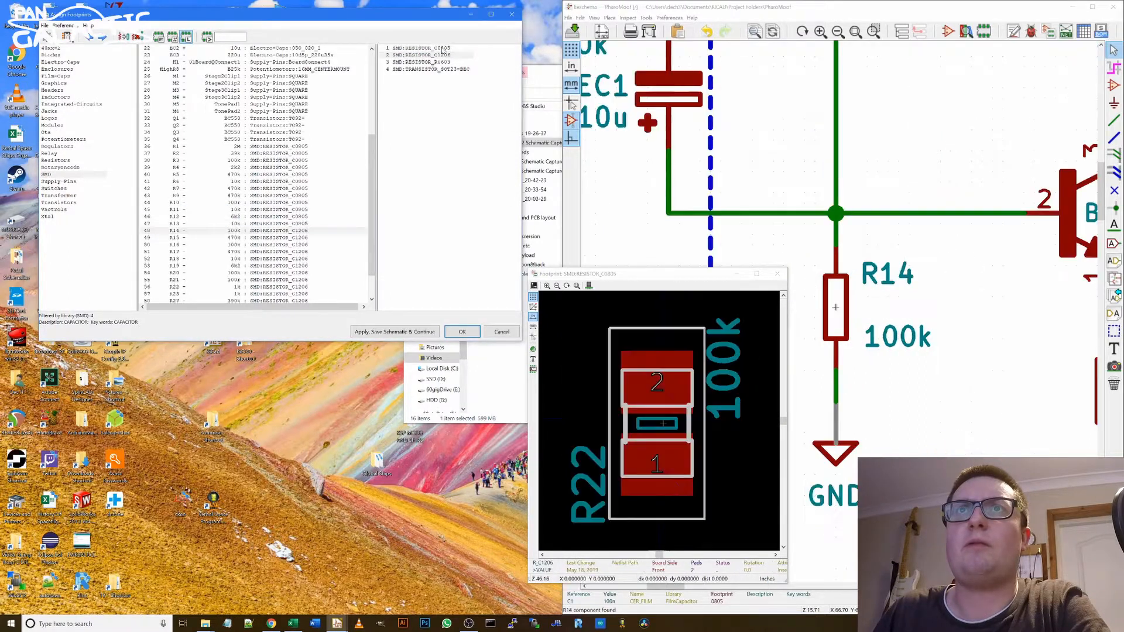
pyautogui.doubleClick(442, 51)
pyautogui.doubleClick(442, 50)
pyautogui.doubleClick(442, 50)
pyautogui.doubleClick(442, 50)
pyautogui.doubleClick(442, 50)
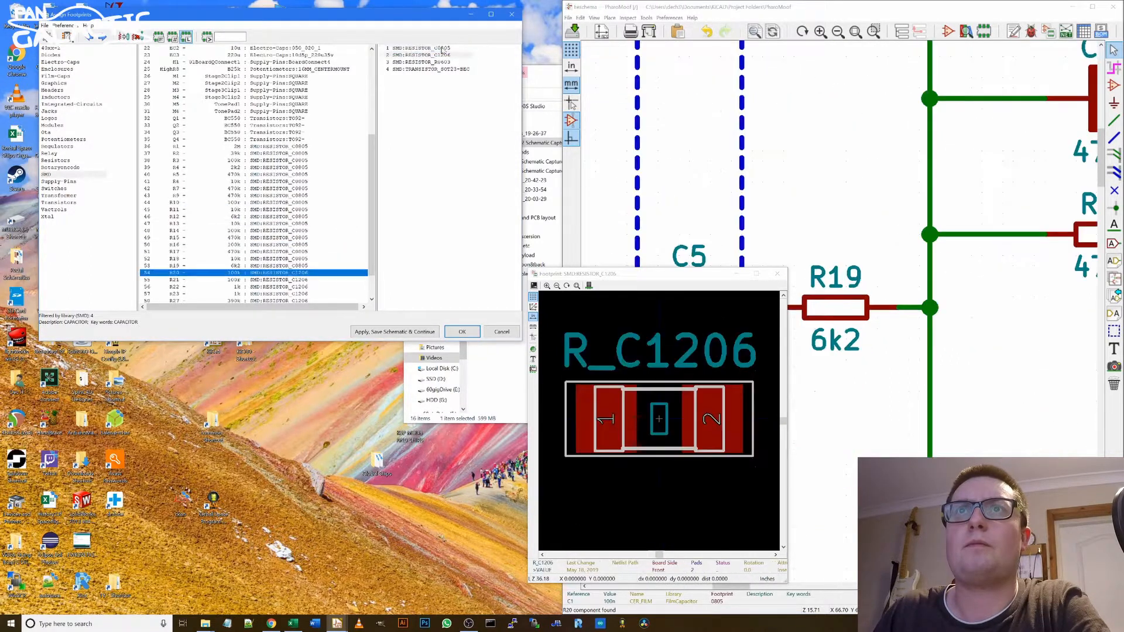
pyautogui.doubleClick(442, 50)
pyautogui.doubleClick(442, 51)
pyautogui.doubleClick(442, 51)
pyautogui.doubleClick(441, 50)
pyautogui.doubleClick(442, 51)
pyautogui.doubleClick(442, 50)
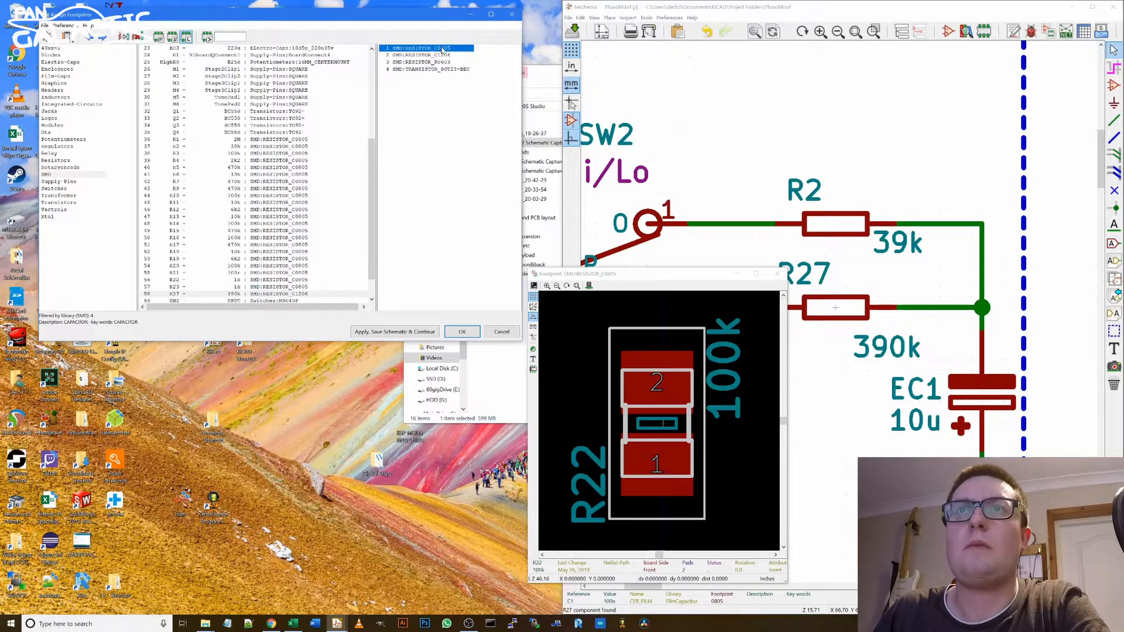
# Step: Check the toggle switch footprint from the Switches library that is assigned to SW2 and SW3
pyautogui.scroll(-1, 258, 235)
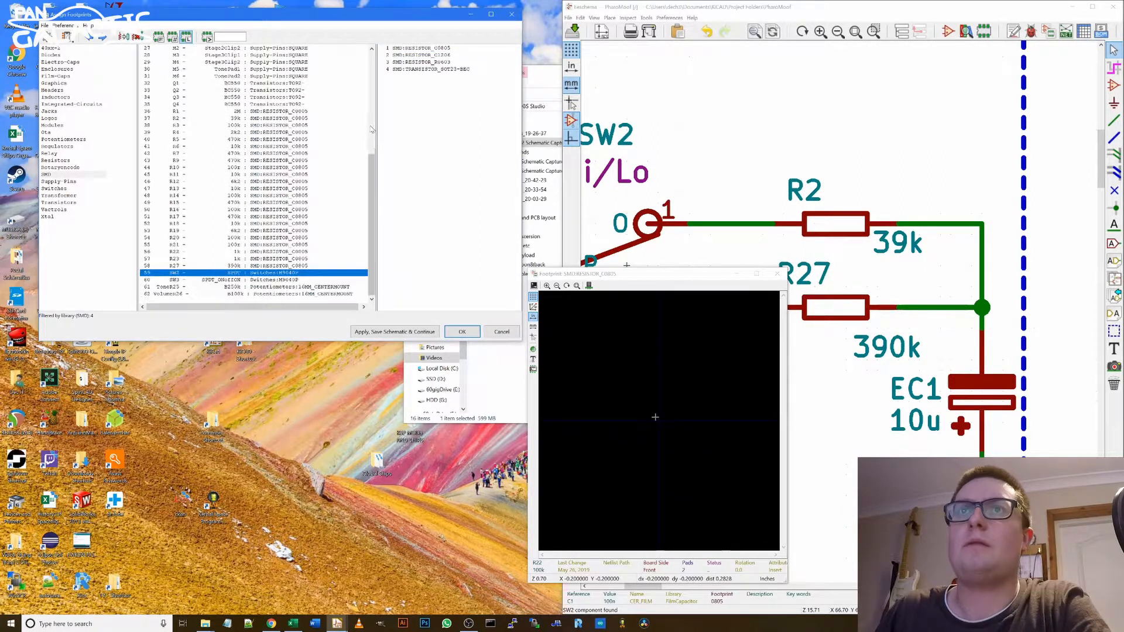
pyautogui.click(256, 279)
pyautogui.press('Up')
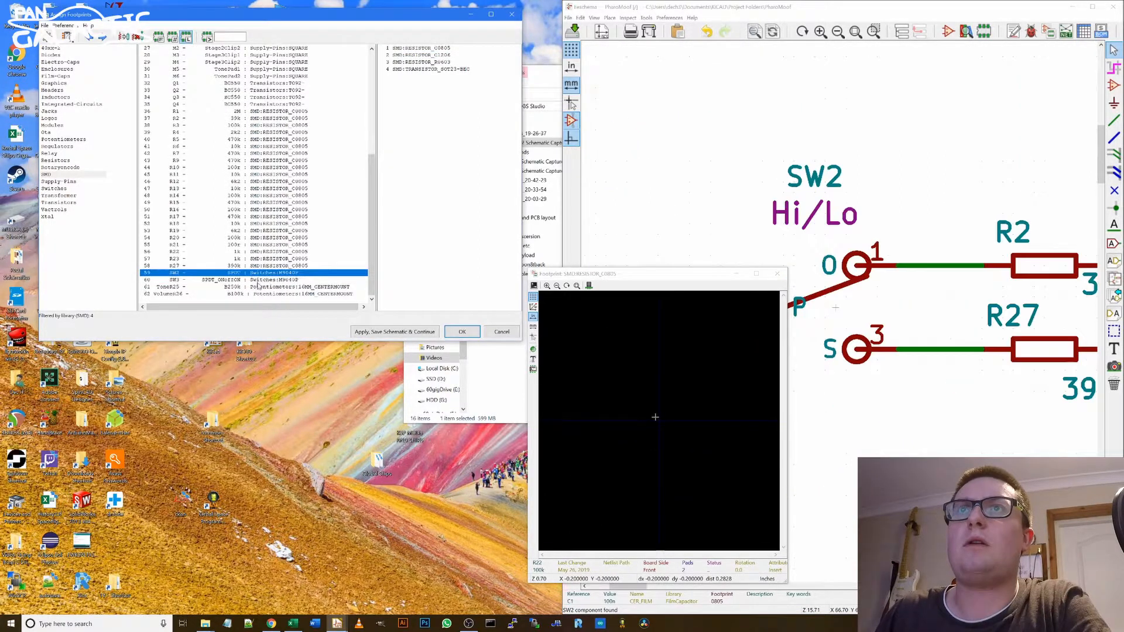
pyautogui.click(55, 188)
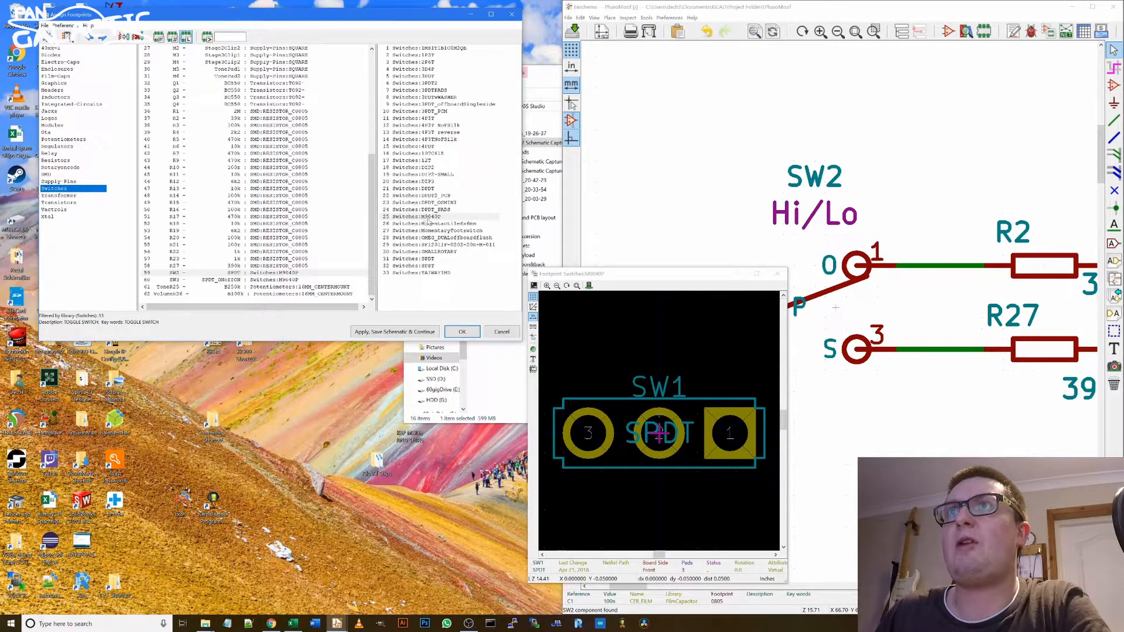
pyautogui.press('Tab')
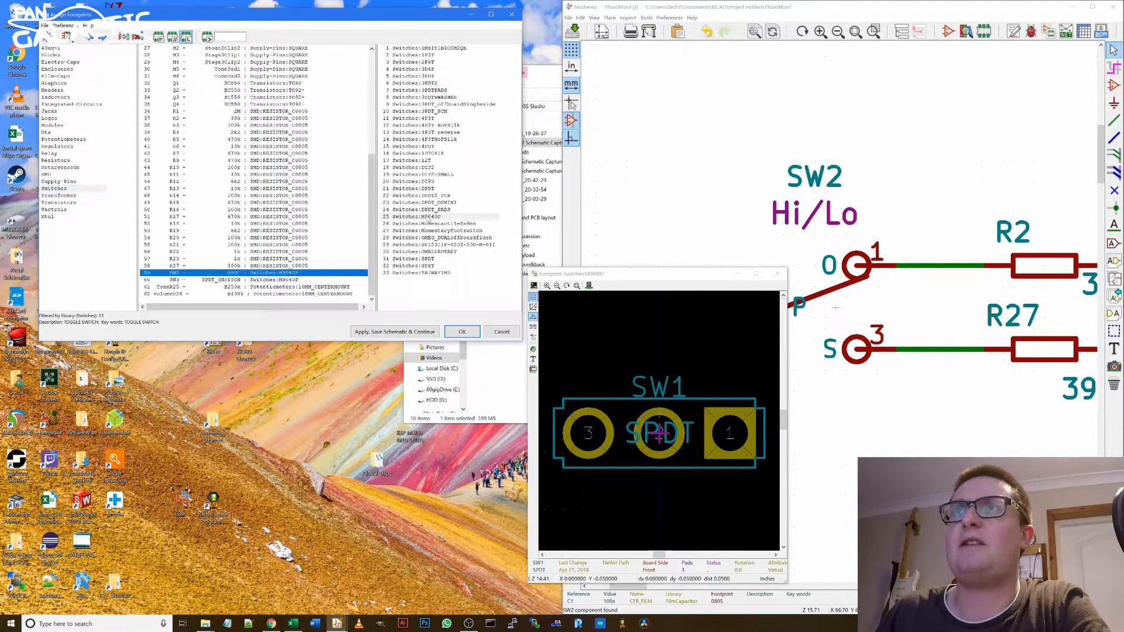
pyautogui.press('Down')
pyautogui.press('Down')
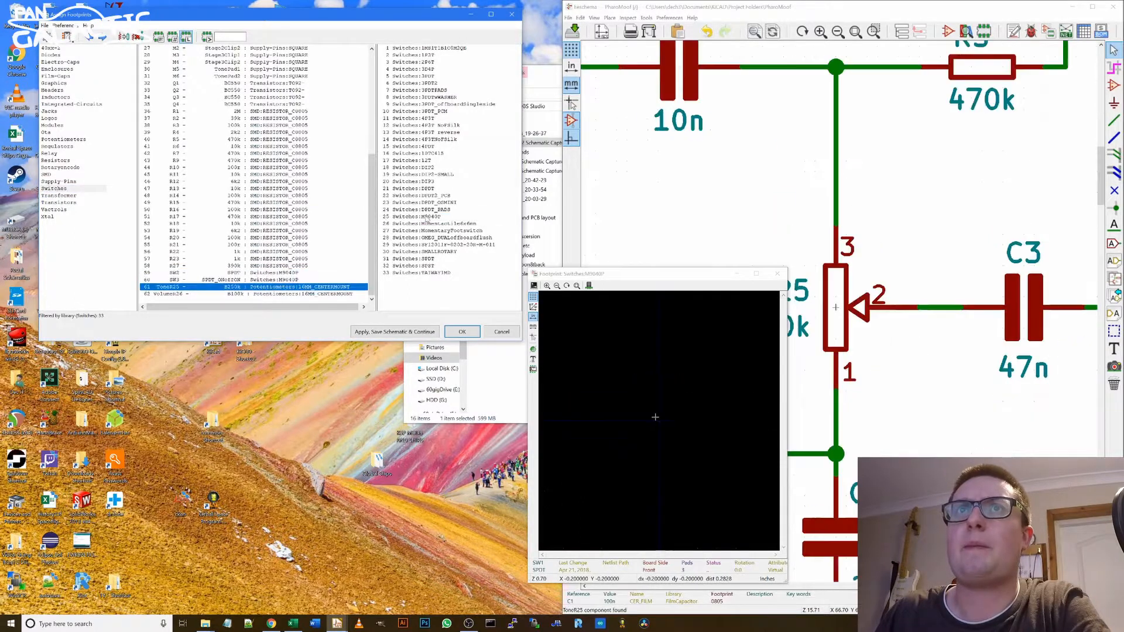
# Step: Check the 16MM_CENTERMOUNT footprint on the Tone R25 and Volume R26 potentiometers, and save all footprint assignments to the schematic
pyautogui.click(300, 294)
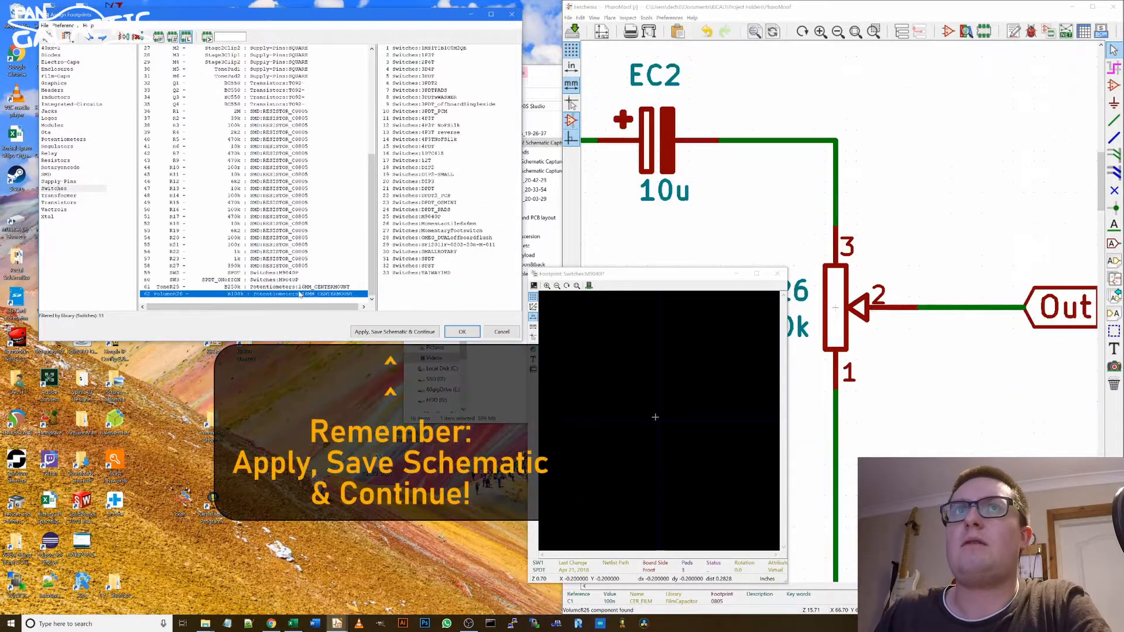
pyautogui.click(187, 37)
pyautogui.click(304, 286)
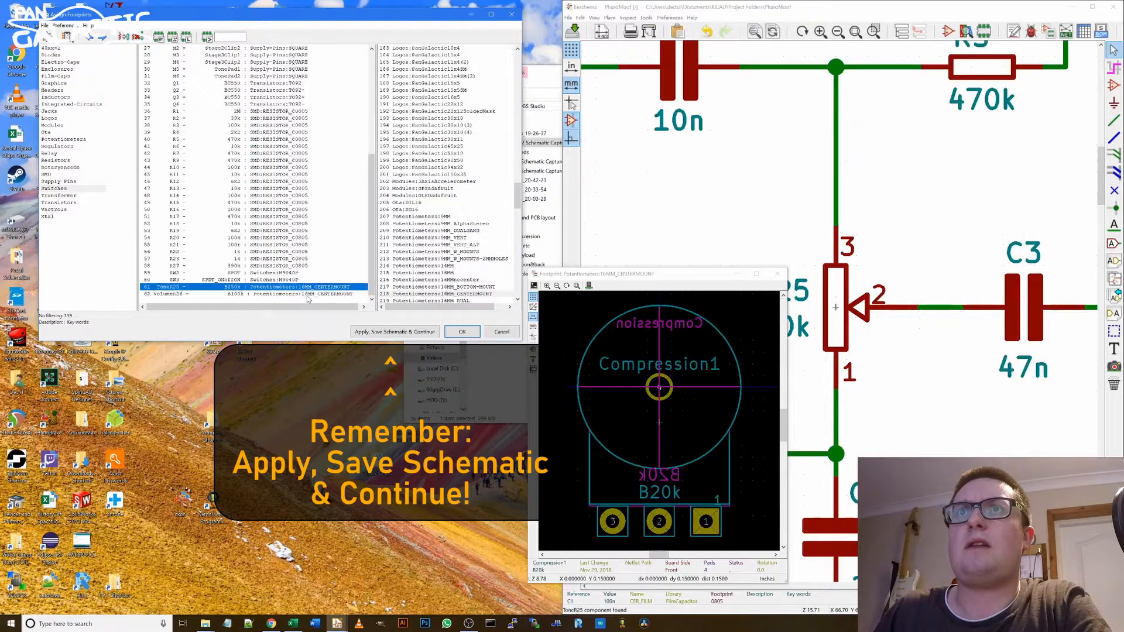
pyautogui.click(306, 295)
pyautogui.click(394, 331)
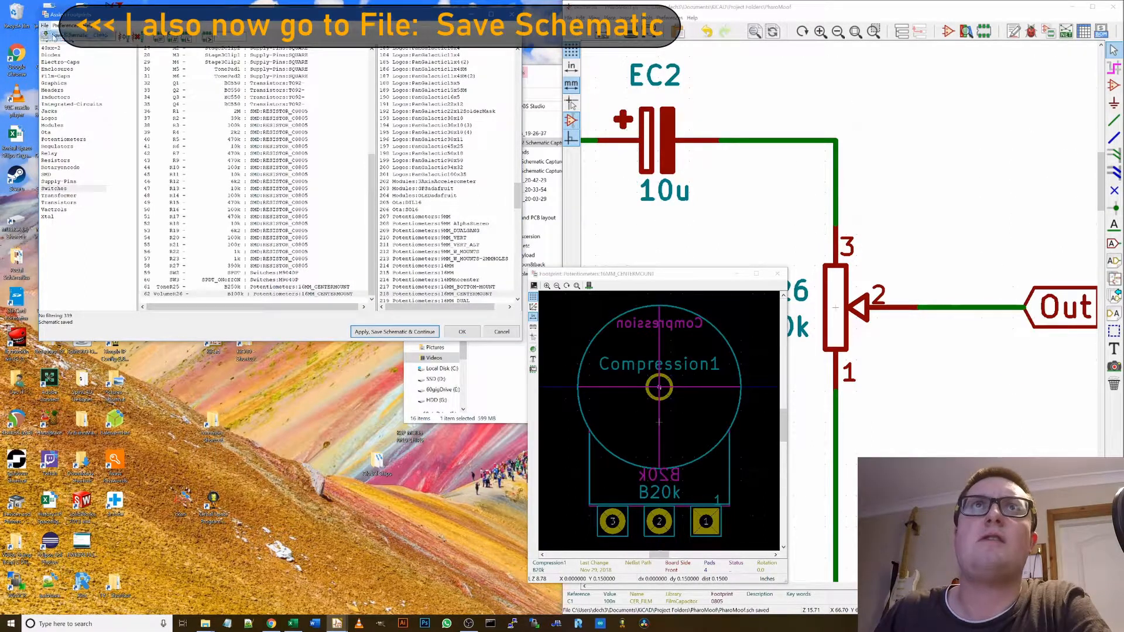
pyautogui.click(462, 331)
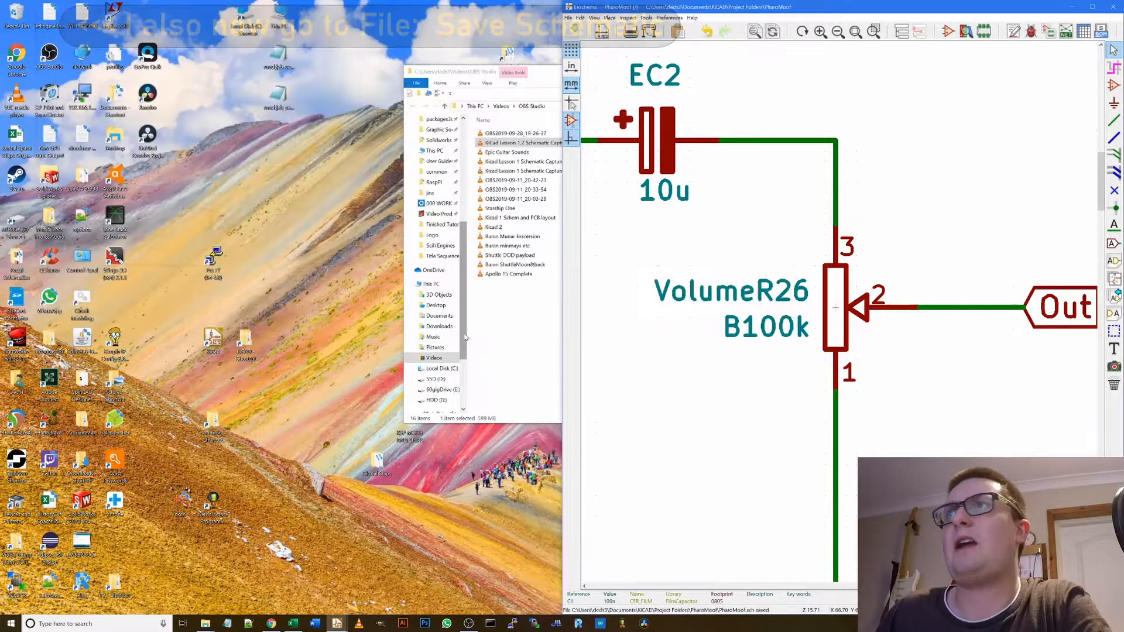
# Step: Maximize the schematic editor window and bring the complete circuit into view
pyautogui.scroll(-10, 826, 303)
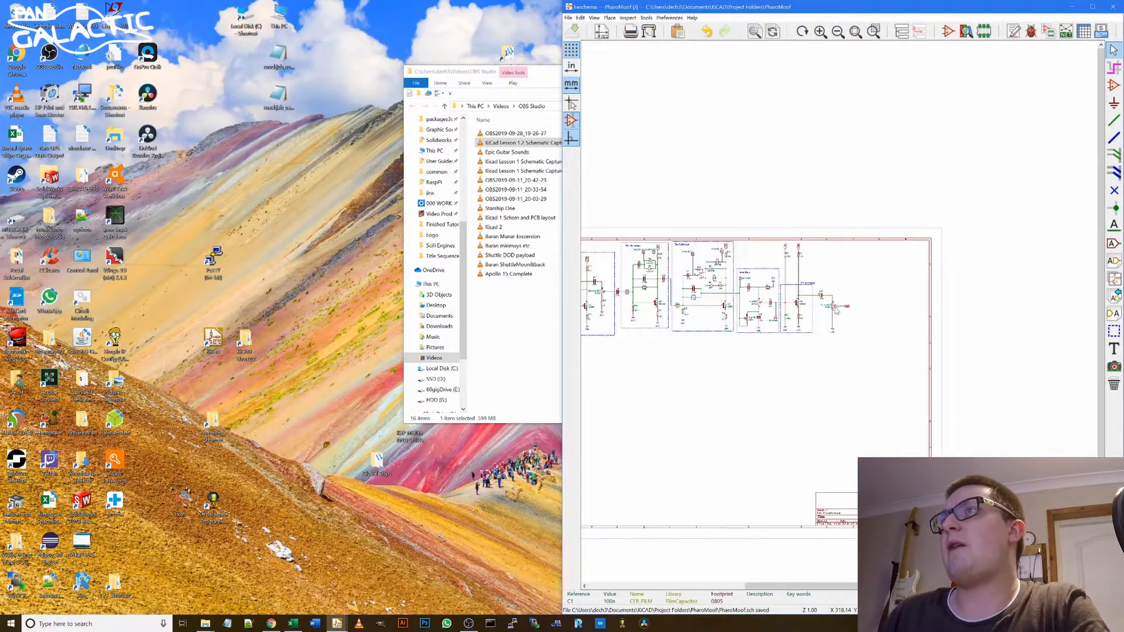
pyautogui.scroll(3, 825, 303)
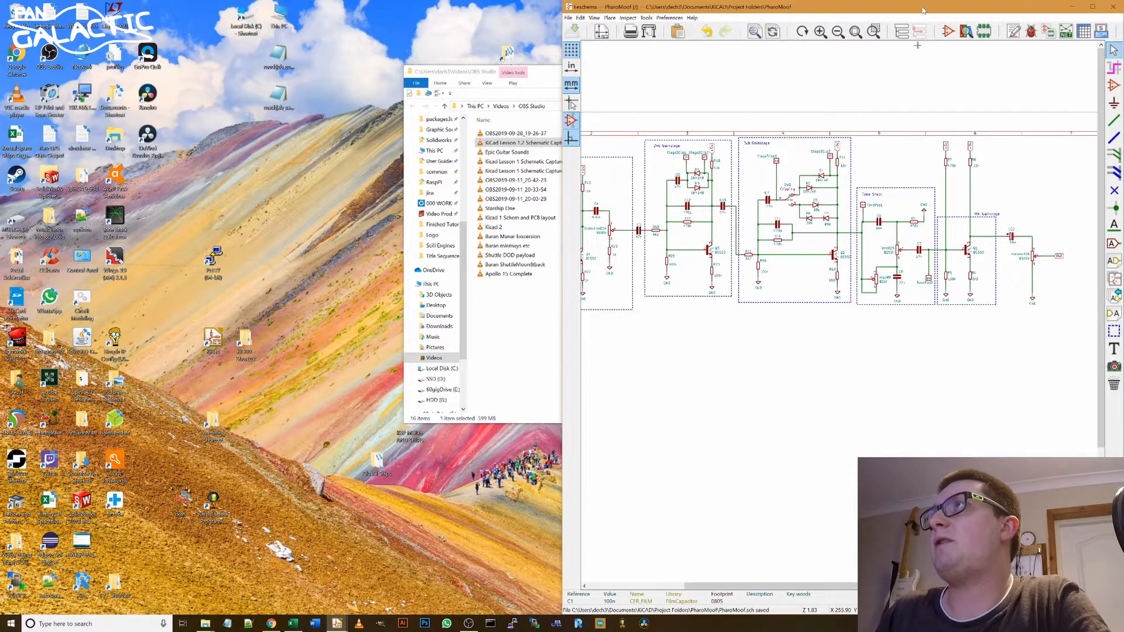
pyautogui.moveTo(920, 9); pyautogui.dragTo(673, 1)
pyautogui.scroll(-4, 555, 308)
pyautogui.scroll(3, 555, 307)
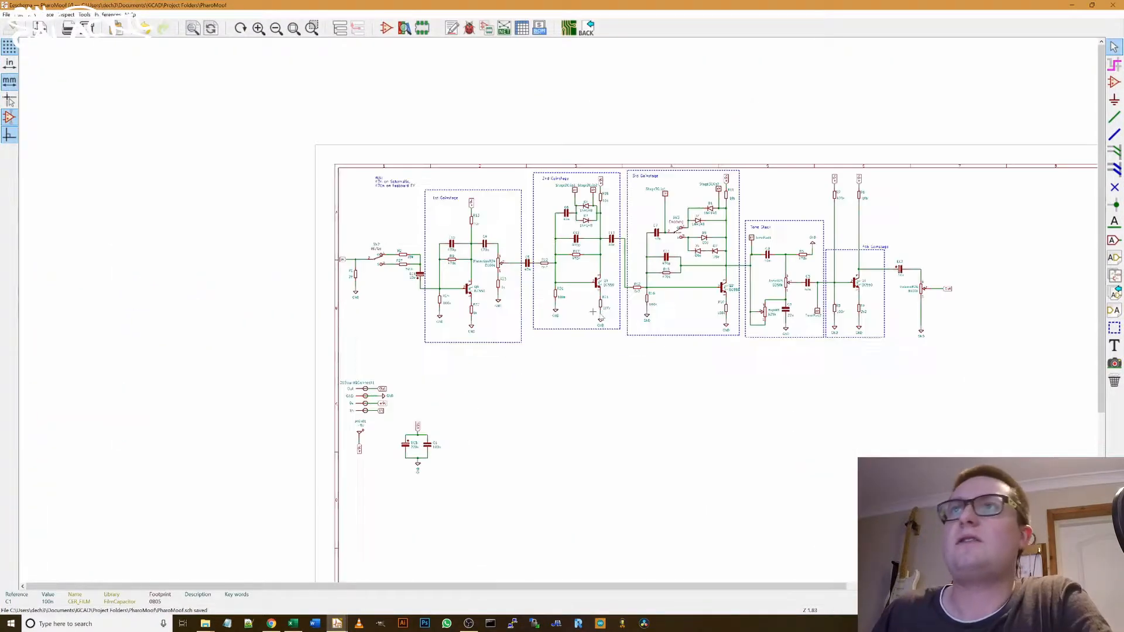
pyautogui.scroll(-1, 556, 310)
pyautogui.scroll(3, 555, 309)
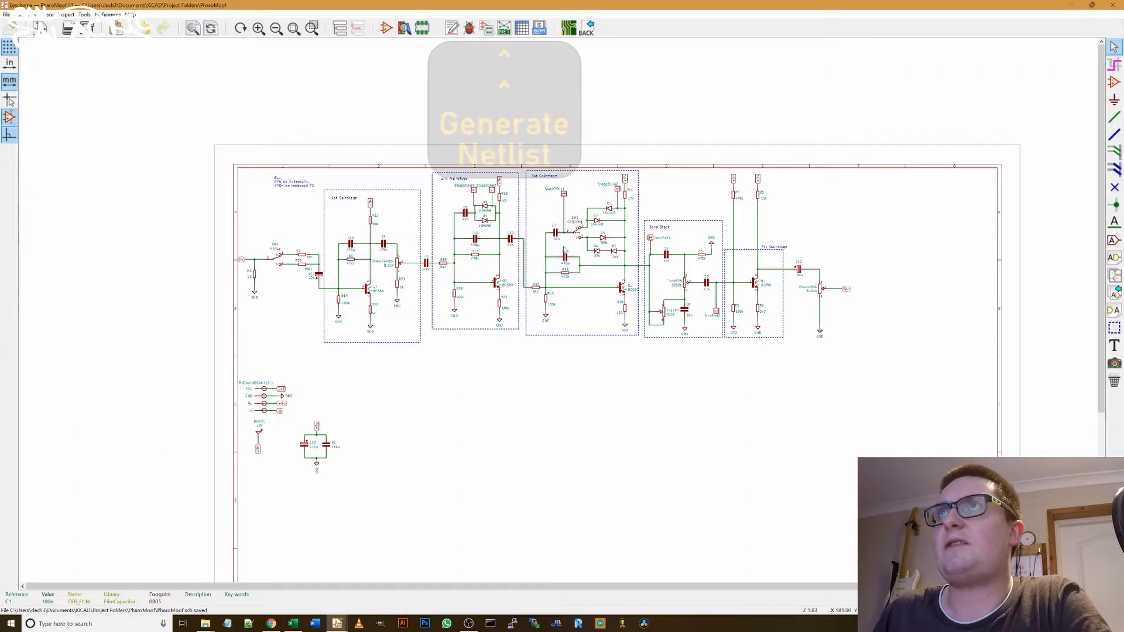
# Step: Generate a netlist in the default Pcbnew format, deleting the old netlist file and saving the new one as PharoMoof.net
pyautogui.click(504, 27)
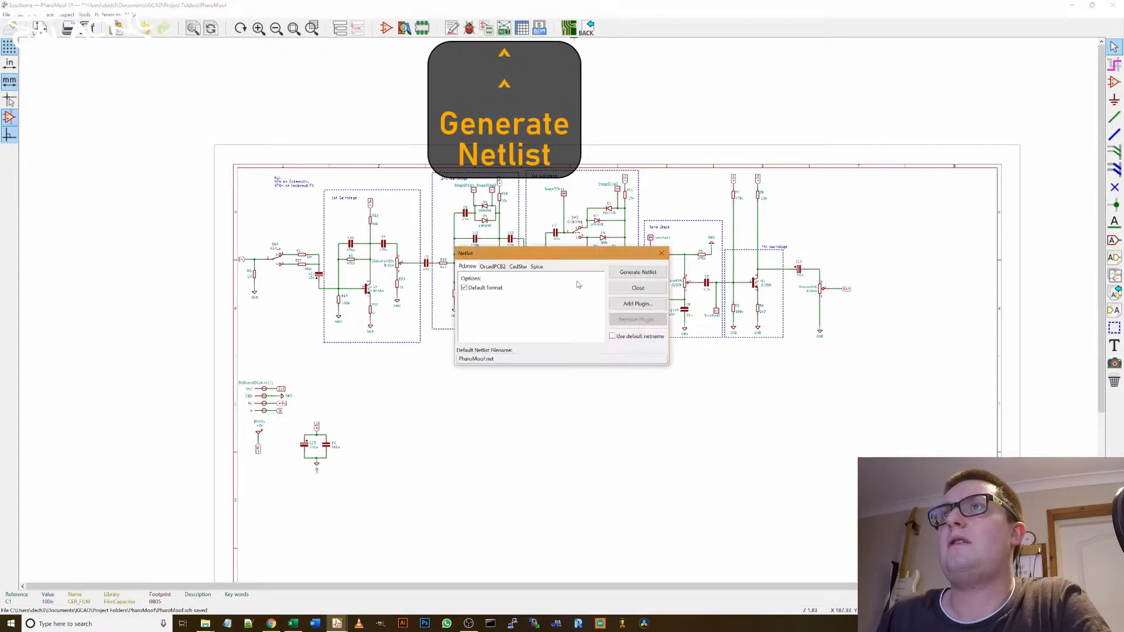
pyautogui.click(637, 276)
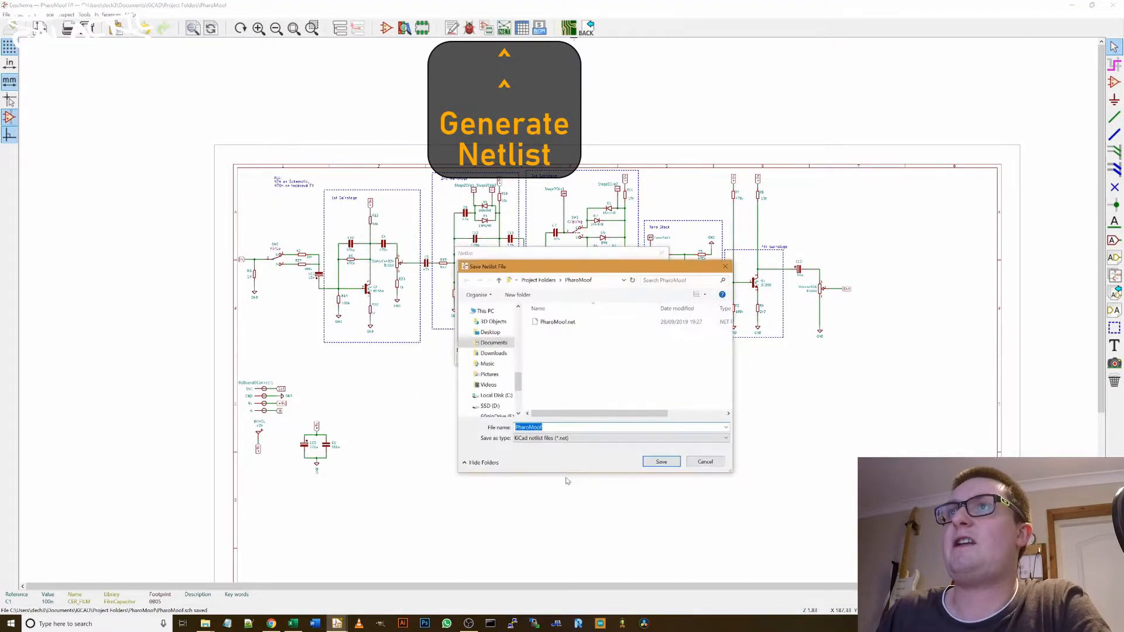
pyautogui.click(561, 325)
pyautogui.press('Delete')
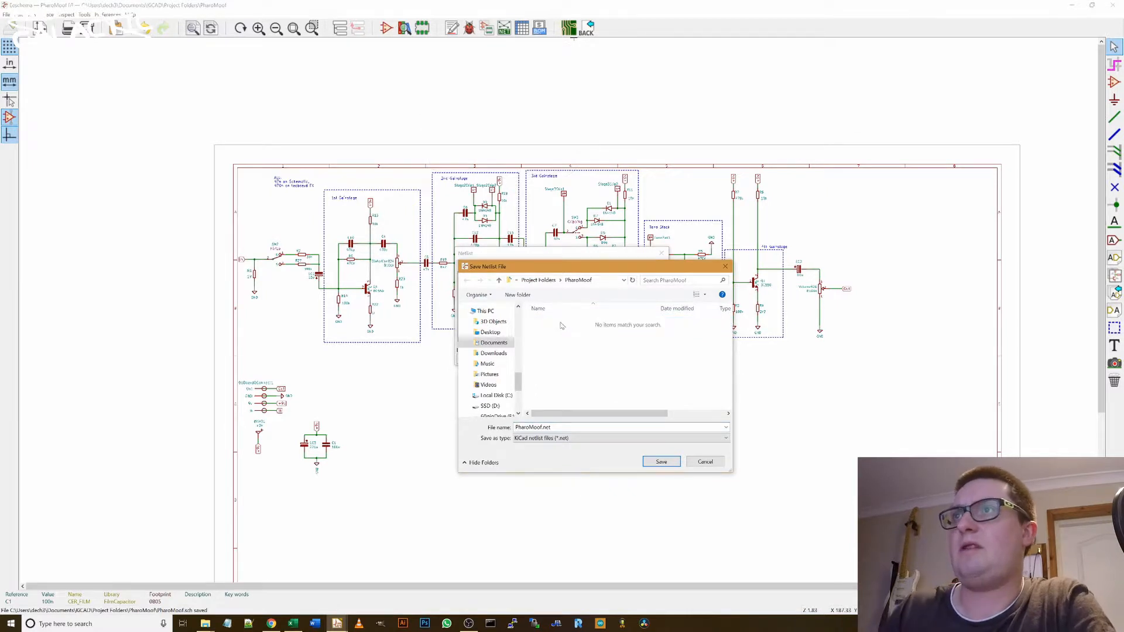
pyautogui.click(536, 427)
pyautogui.click(556, 427)
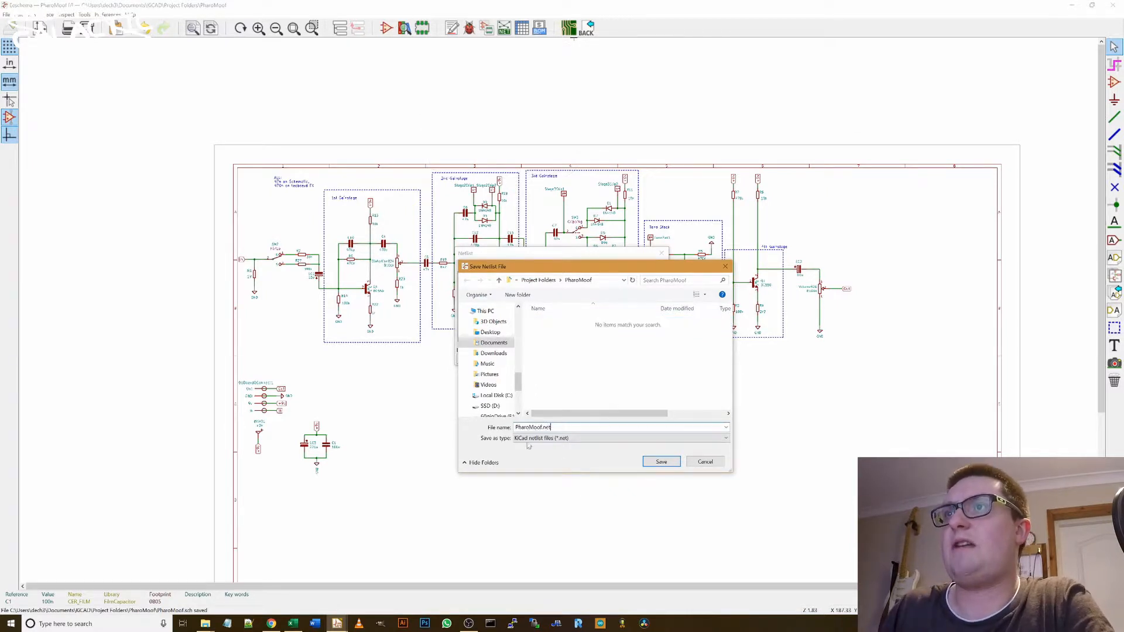
pyautogui.click(661, 462)
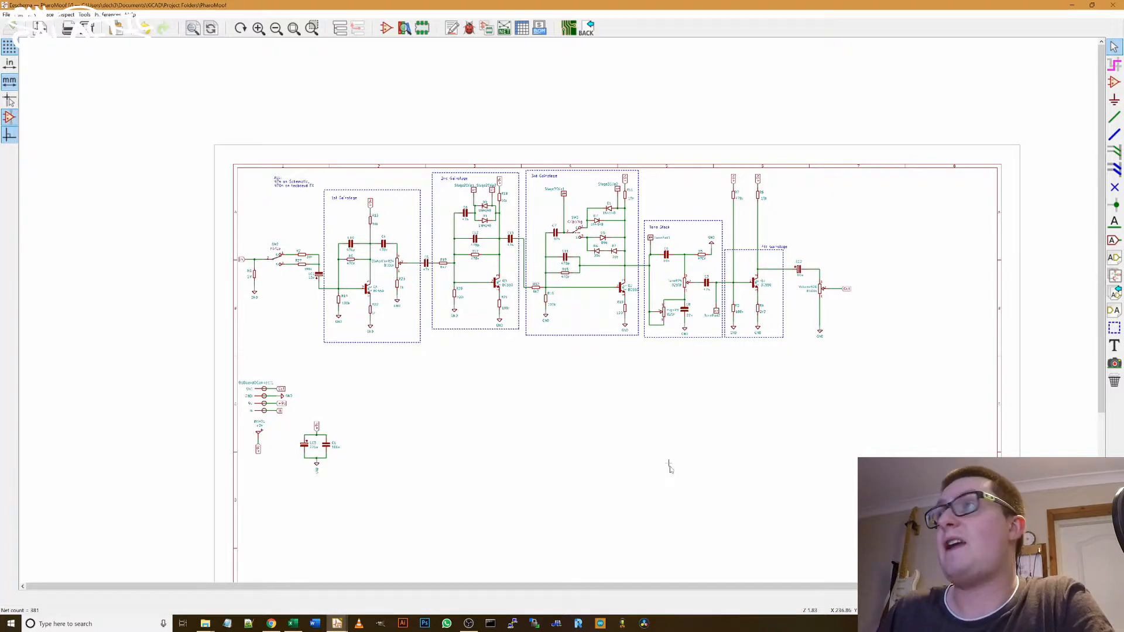
# Step: Open the project's board in the Pcbnew layout editor from the schematic
pyautogui.press('Home')
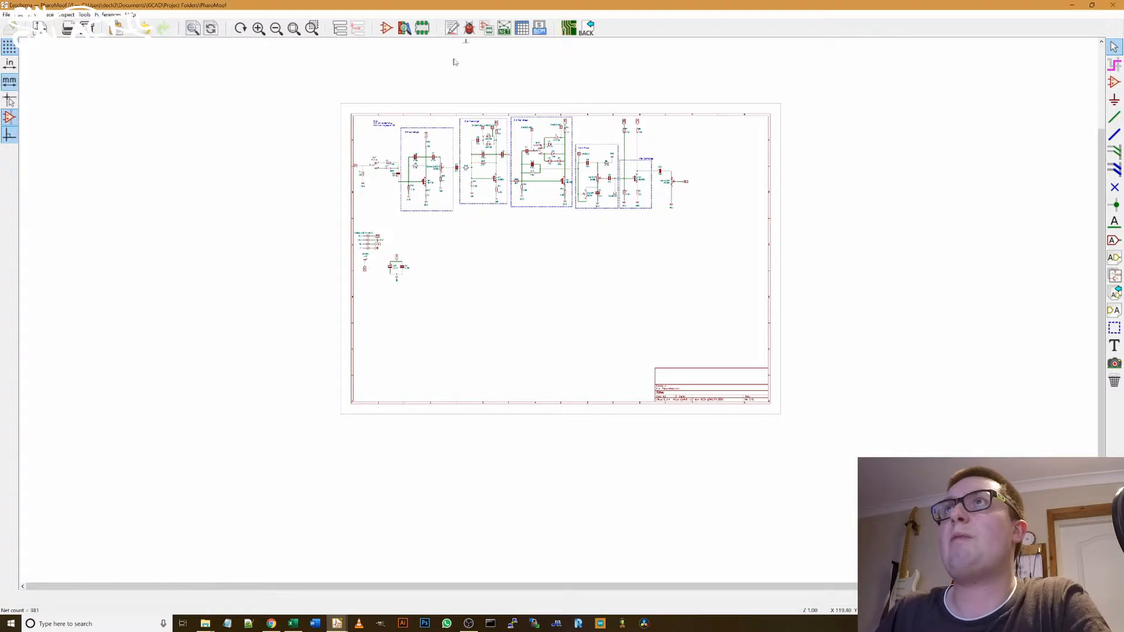
pyautogui.click(570, 29)
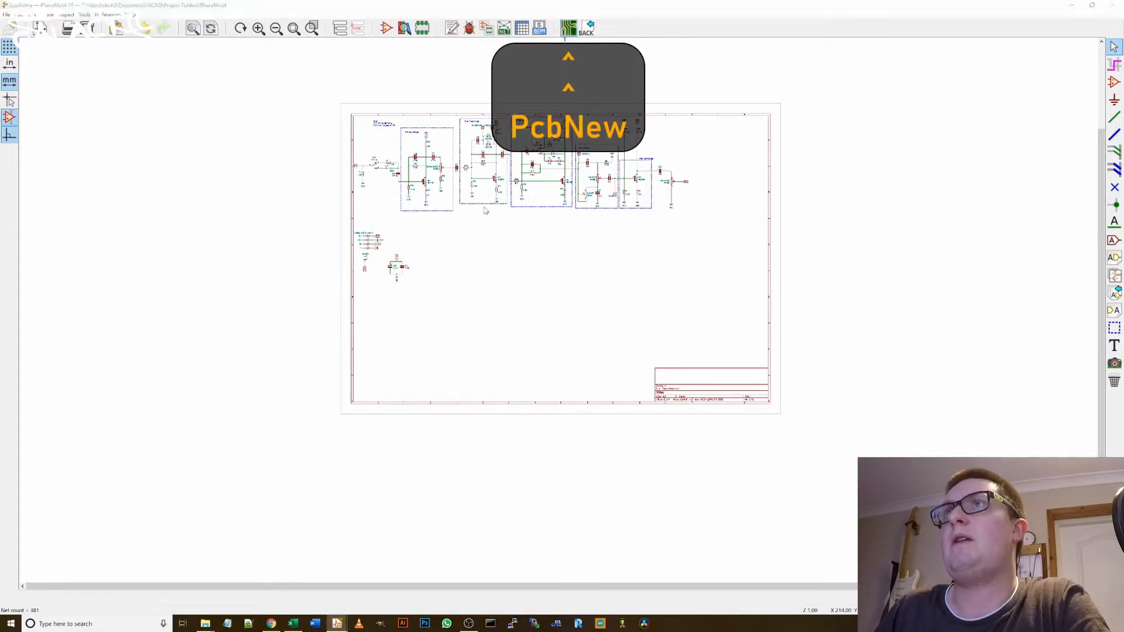